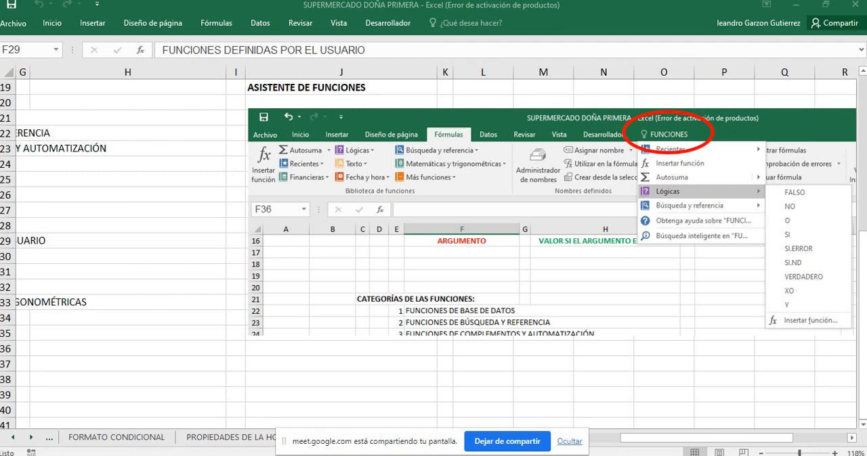
Step: Examine the function assistant picture and the list of function categories on the FUNCIONES sheet
left_click(569, 441)
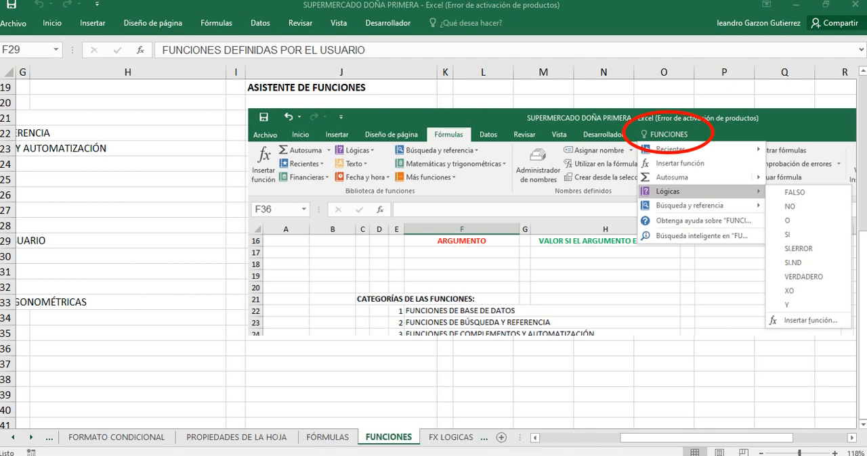
scroll(433, 247, "right", 3)
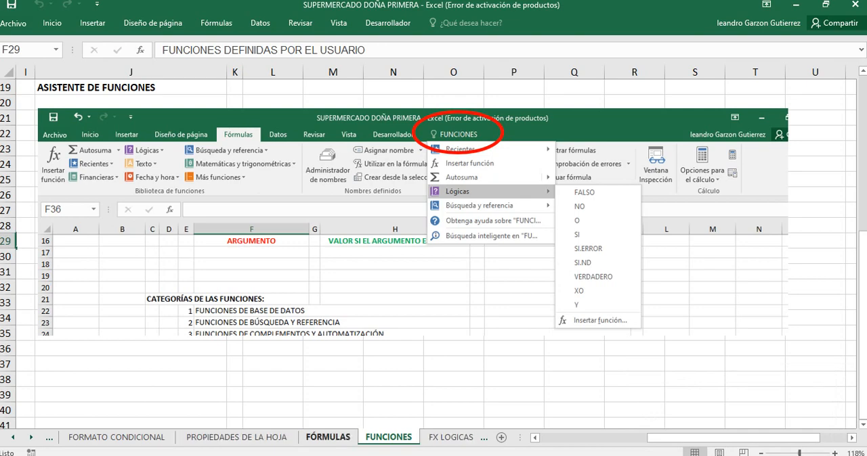
scroll(433, 254, "left", 3)
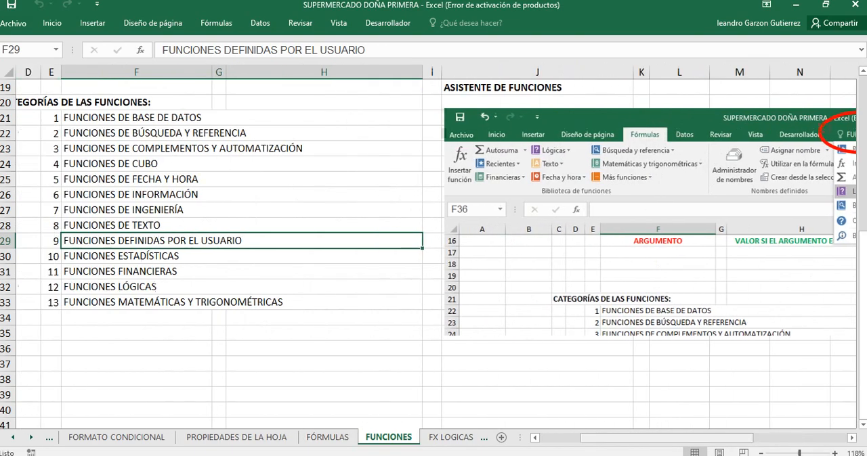
scroll(433, 254, "up", 1)
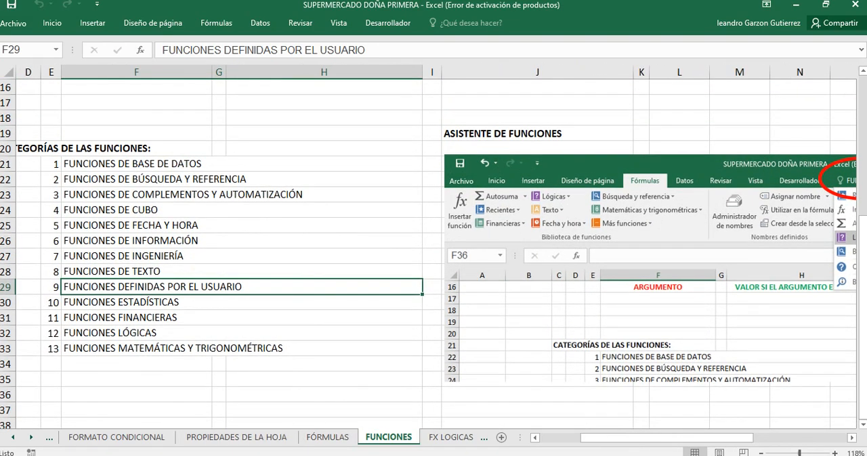
scroll(433, 254, "up", 5)
key("ctrl+Page_Up")
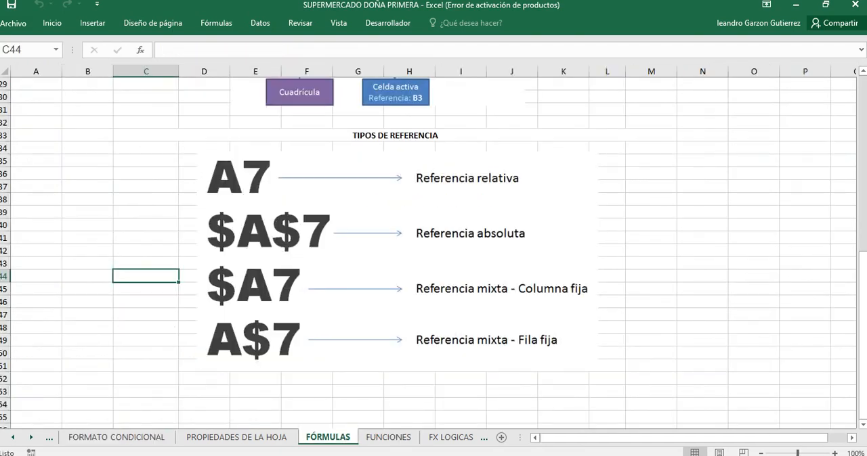
Step: Open the FX LOGICAS SI sheet and examine the sales table from the FECHA column through VALOR UNITATIO
left_click(450, 438)
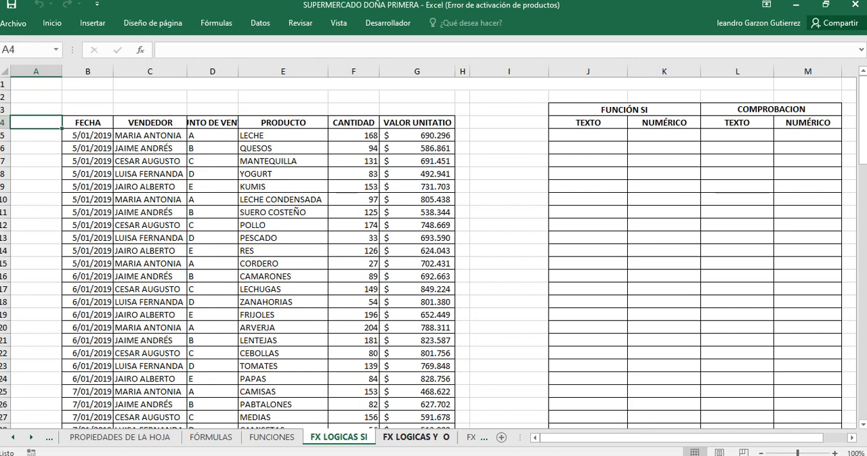
left_click(283, 199)
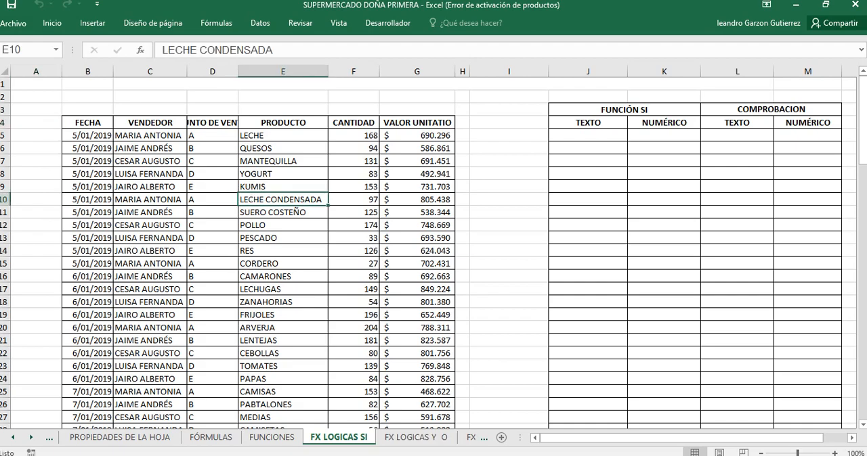
left_click_drag(88, 123, 416, 407)
scroll(417, 407, "down", 1)
scroll(257, 250, "down", 2)
scroll(257, 251, "up", 4)
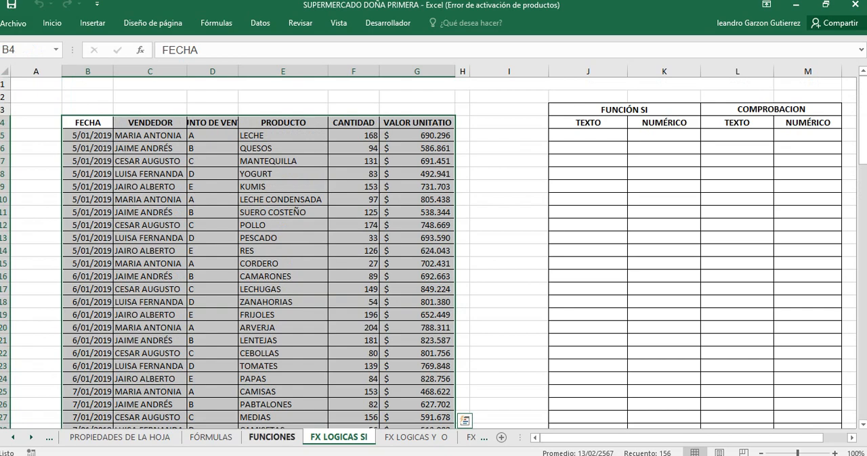
scroll(257, 250, "down", 1)
scroll(257, 250, "up", 1)
left_click_drag(151, 84, 153, 238)
left_click(151, 226)
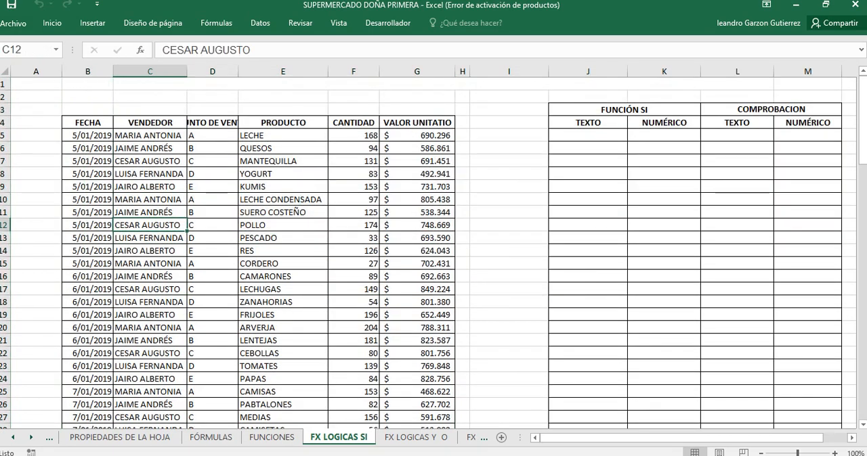
left_click_drag(88, 110, 417, 212)
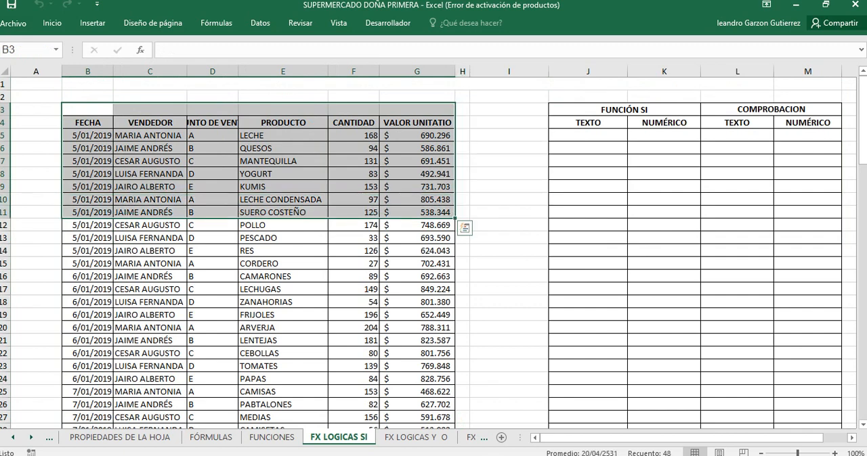
left_click(353, 251)
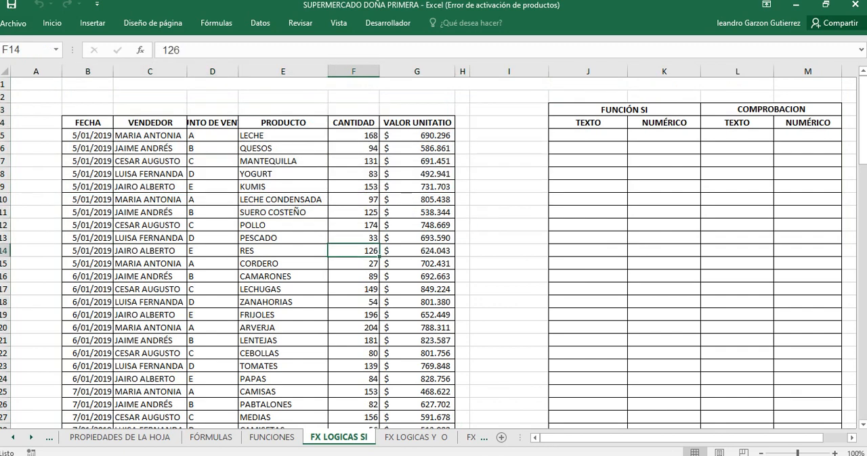
Step: Examine the TEXTO and NUMÉRICO columns under FUNCIÓN SI and the check formula in the first TEXTO cell of COMPROBACION
left_click_drag(682, 438, 705, 438)
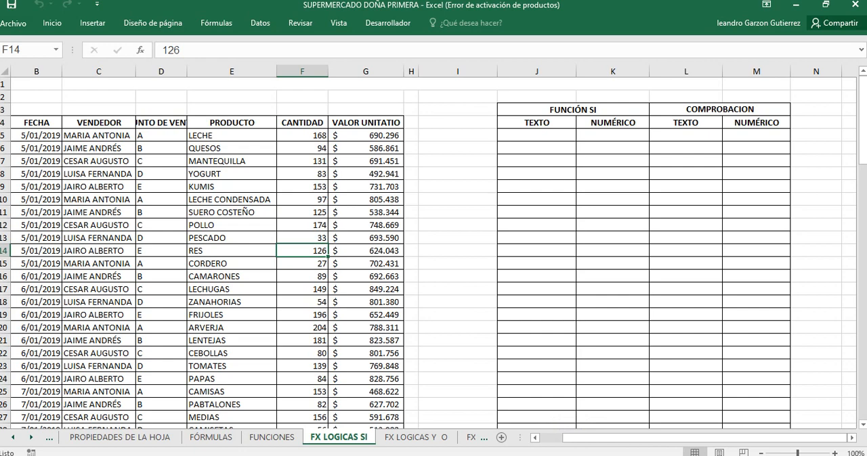
left_click_drag(536, 134, 536, 302)
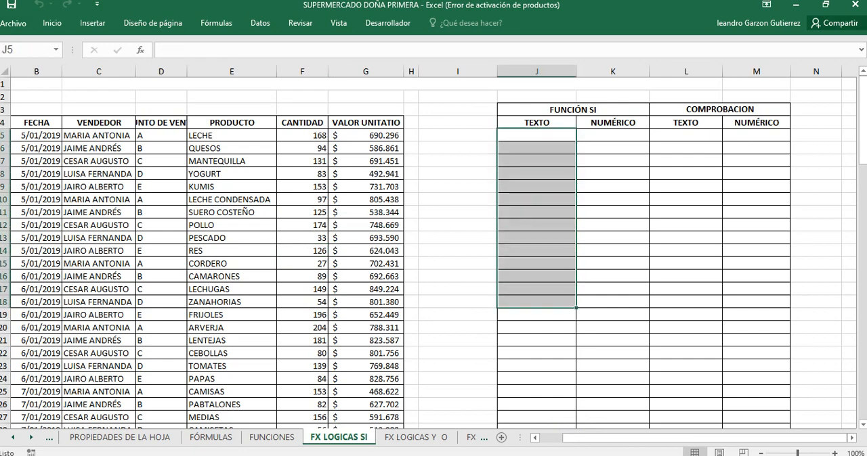
left_click_drag(612, 135, 612, 250)
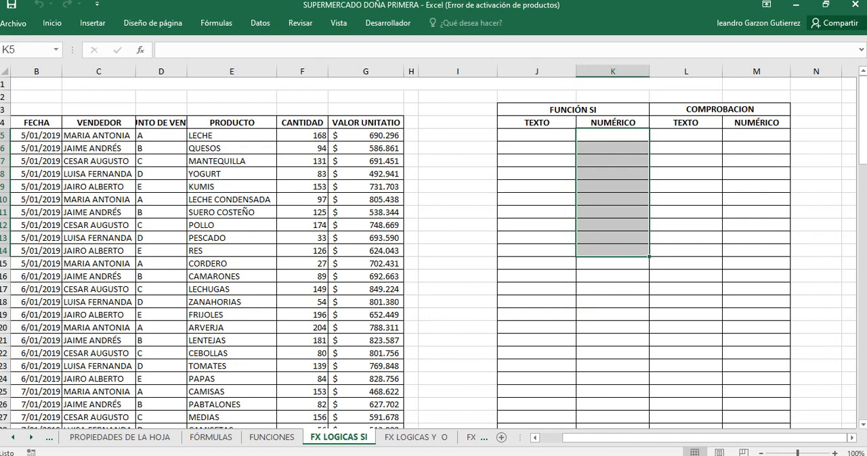
left_click(537, 251)
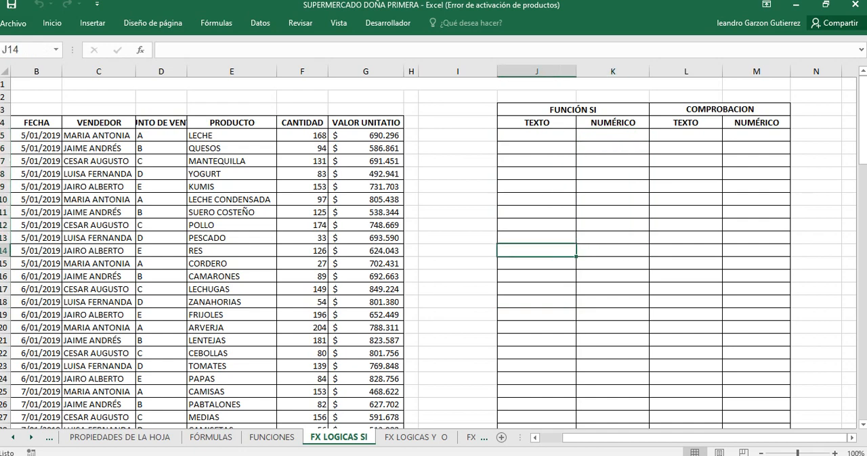
left_click(685, 148)
left_click(685, 136)
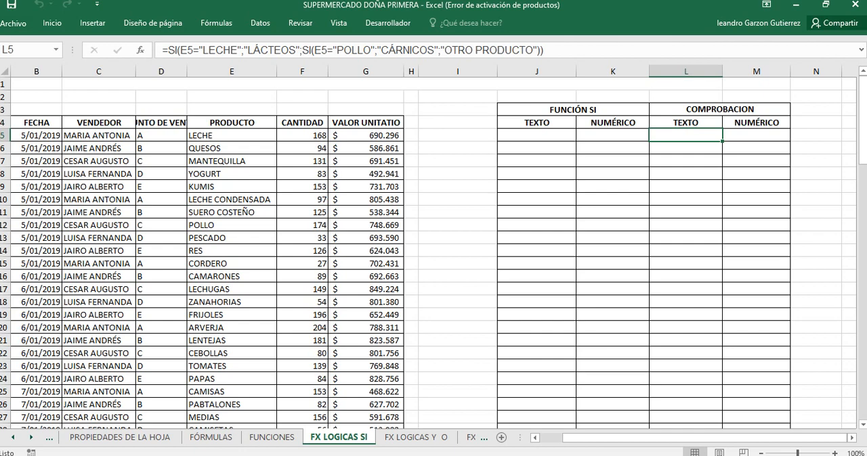
key("alt+Tab")
left_click(536, 123)
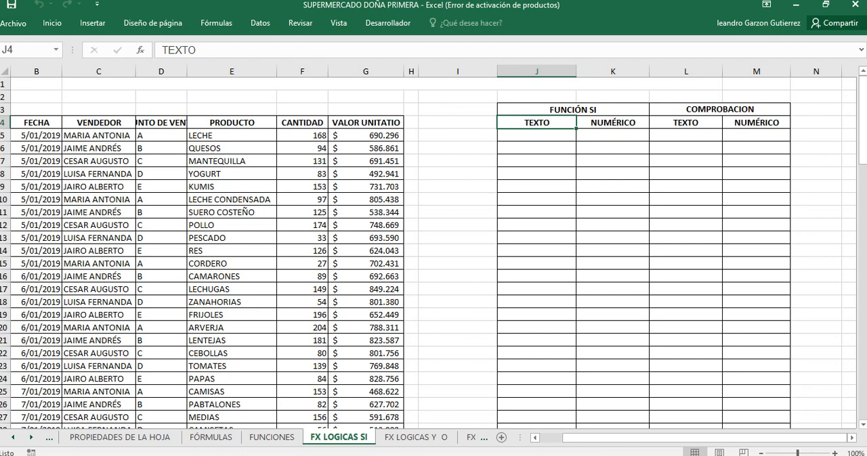
left_click(536, 136)
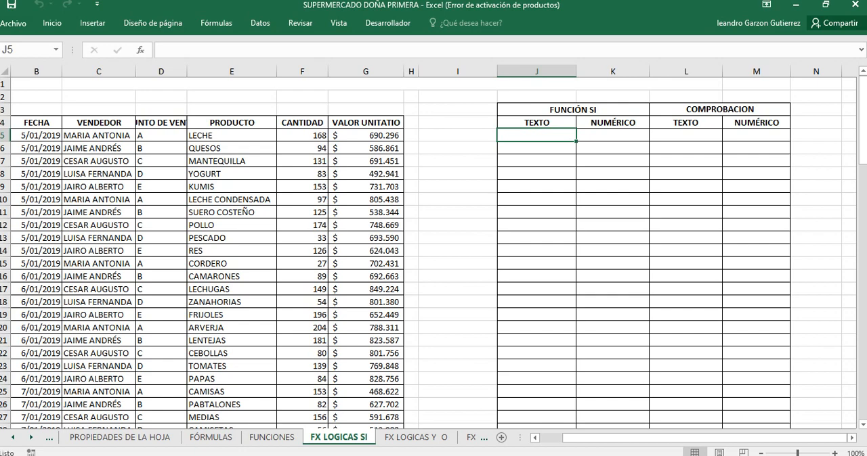
type("=")
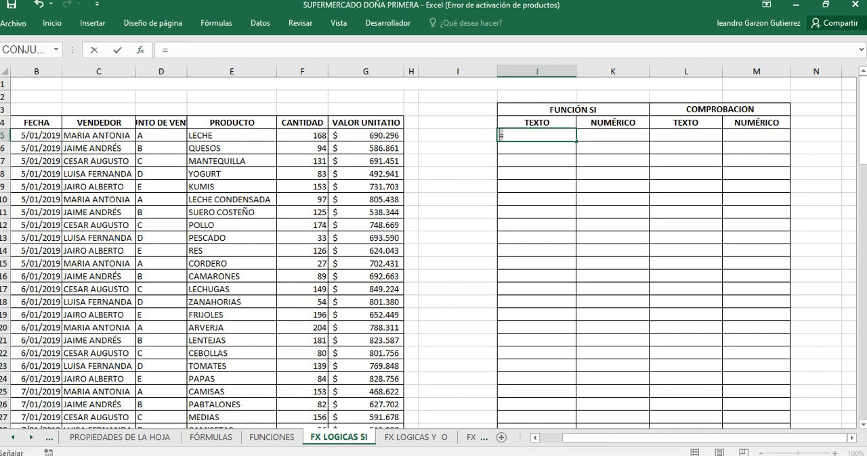
left_click(458, 161)
key("BackSpace")
key("BackSpace")
key("BackSpace")
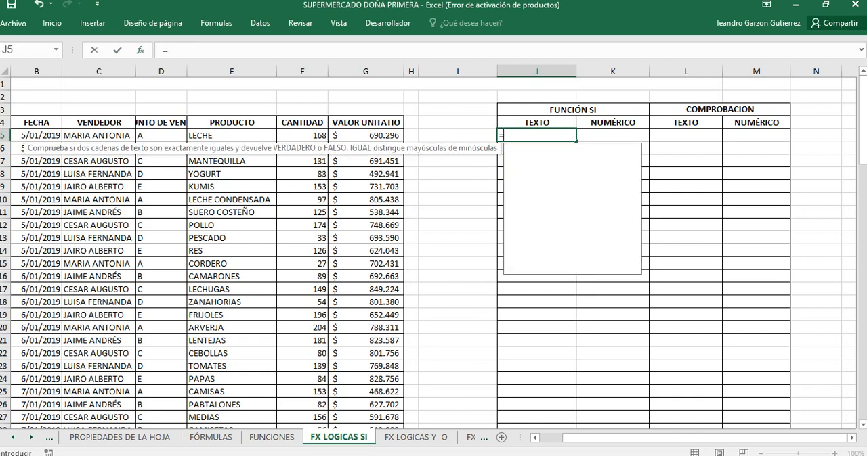
left_click(458, 200)
left_click(536, 135)
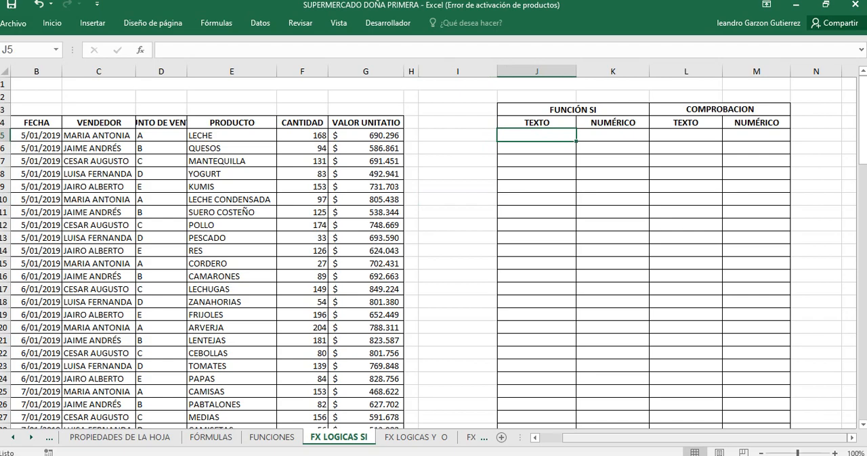
Step: Increase the font size of cell J5, the first TEXTO cell under FUNCIÓN SI, by two increments
left_click_drag(797, 454, 803, 453)
left_click(38, 4)
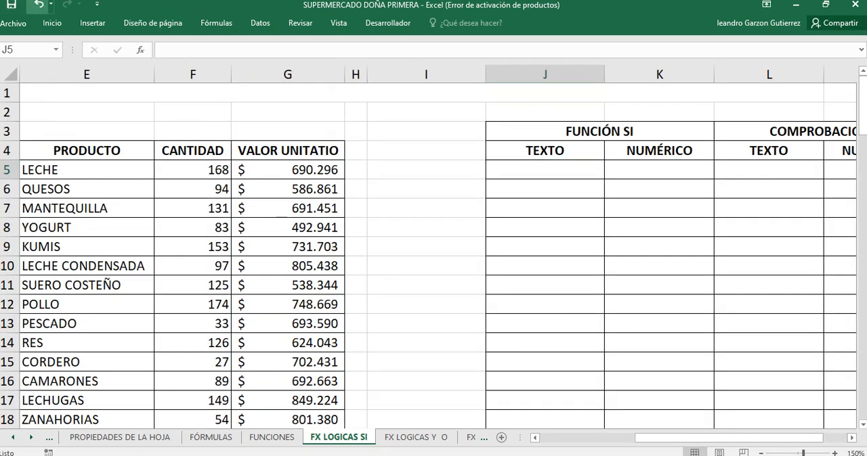
left_click(52, 24)
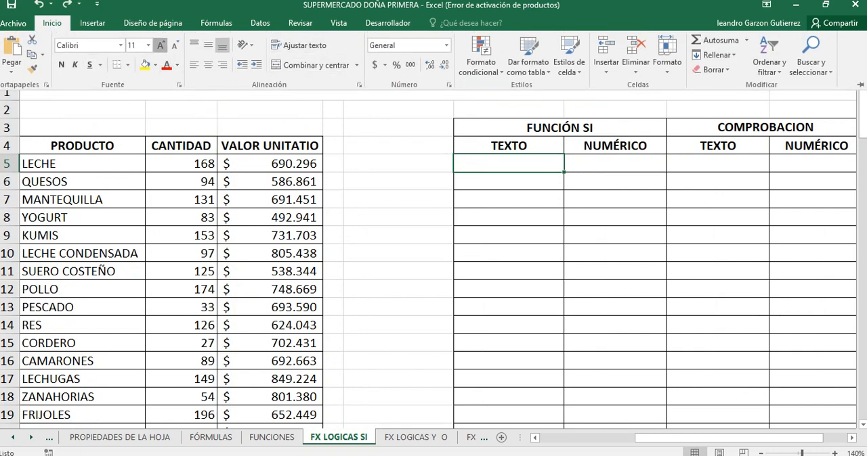
left_click(160, 45)
left_click(161, 45)
left_click(160, 45)
left_click(161, 44)
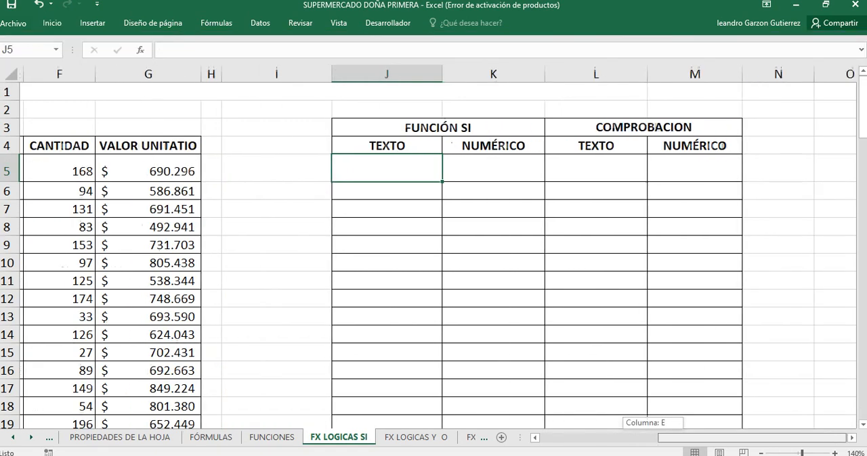
left_click(383, 190)
left_click(383, 263)
left_click(383, 168)
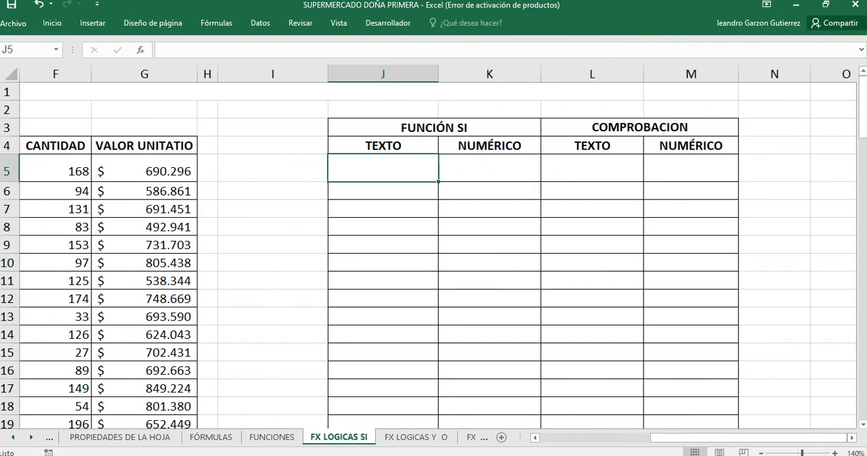
Step: Enter the label "meta" in cell G2 and its value 650000 in cell I2
left_click_drag(748, 438, 709, 438)
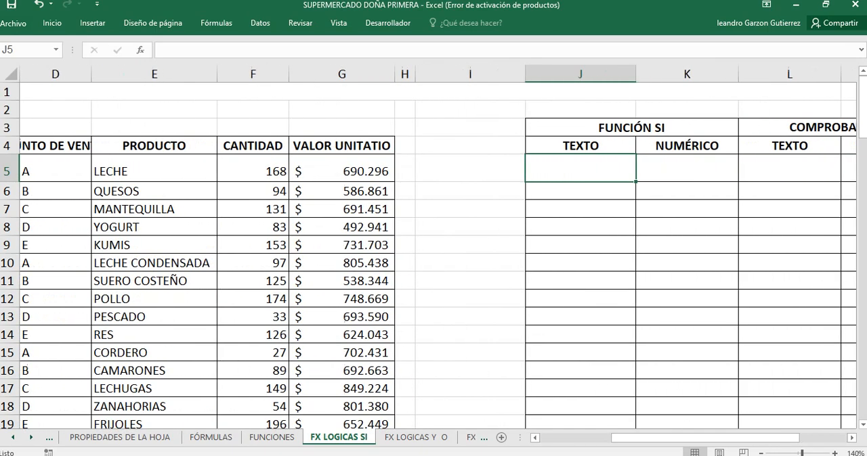
left_click(342, 169)
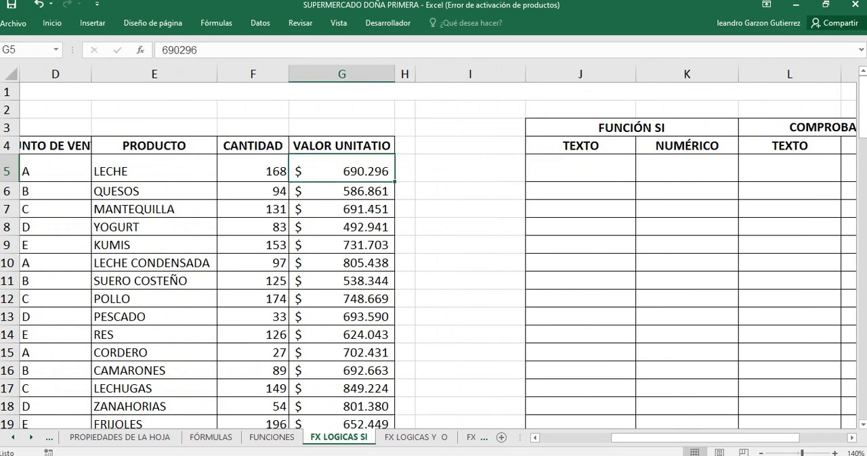
left_click(342, 110)
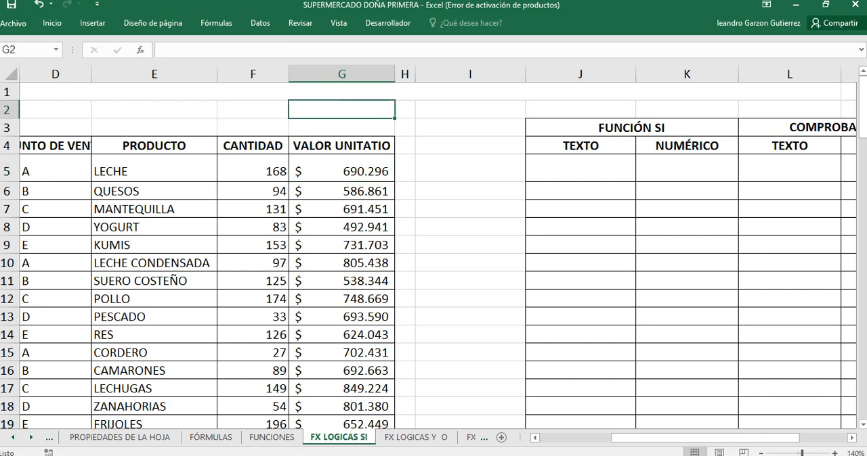
type("meta")
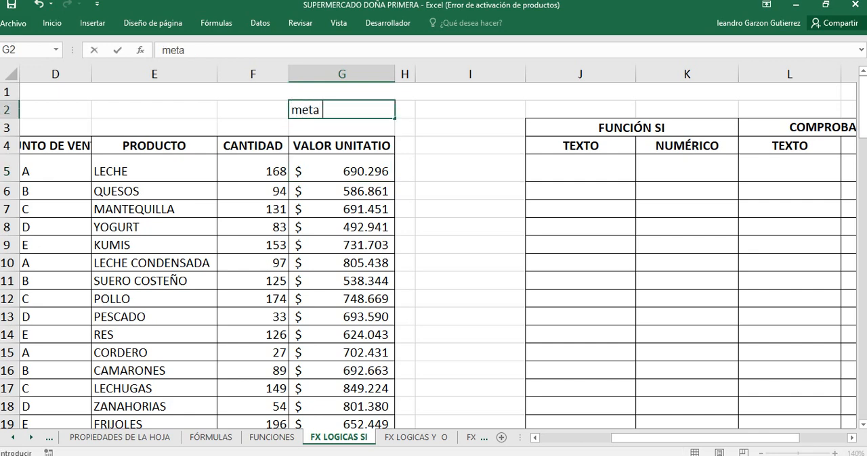
left_click(470, 110)
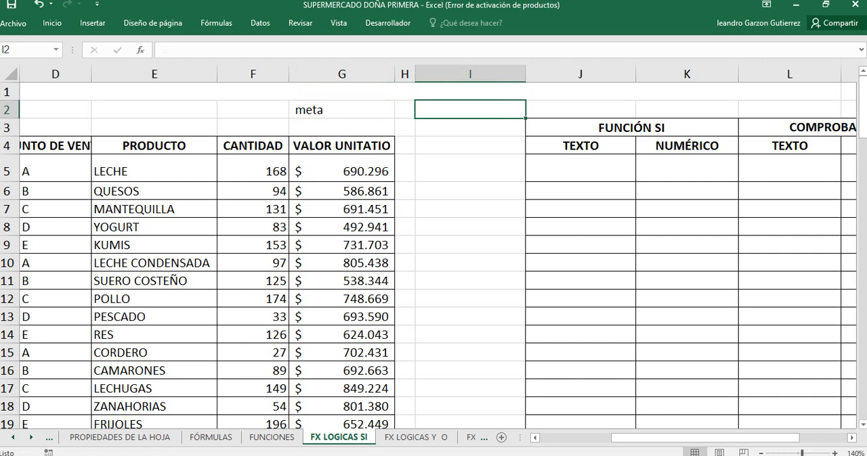
type("6500000")
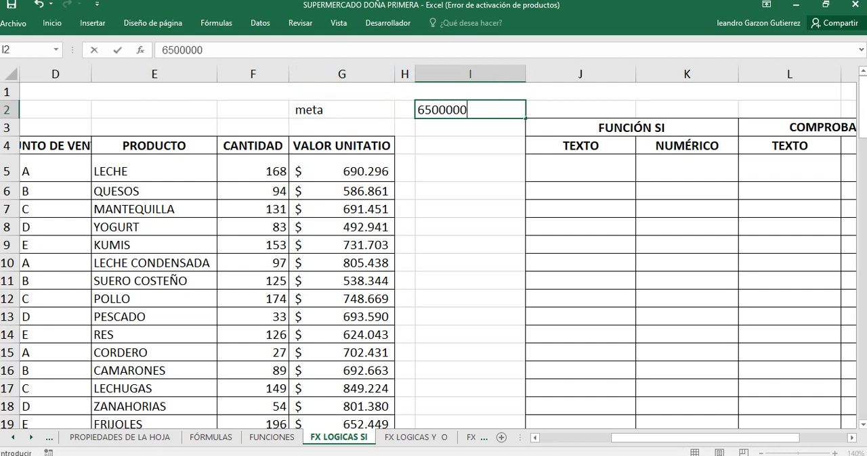
key("BackSpace")
key("Return")
Step: Compare the unit values in column G, starting with the LECHE row, against the meta value in cell I2
left_click_drag(345, 171, 362, 235)
scroll(434, 256, "up", 6)
scroll(433, 256, "down", 1)
scroll(433, 255, "up", 1)
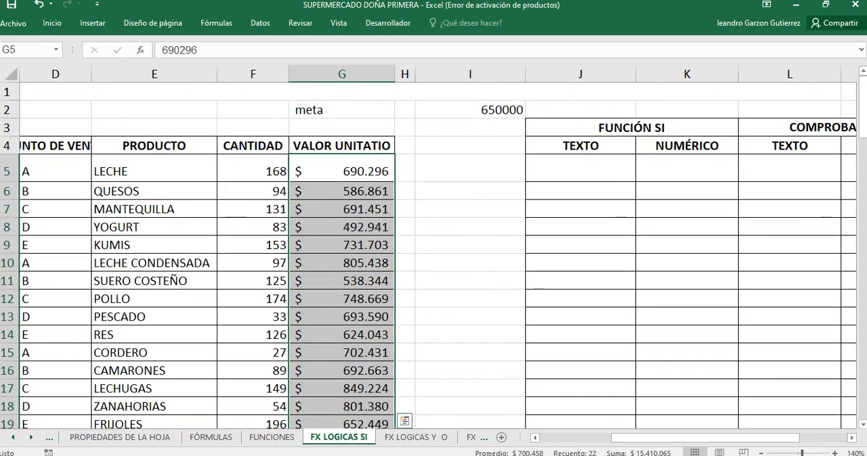
left_click(342, 171)
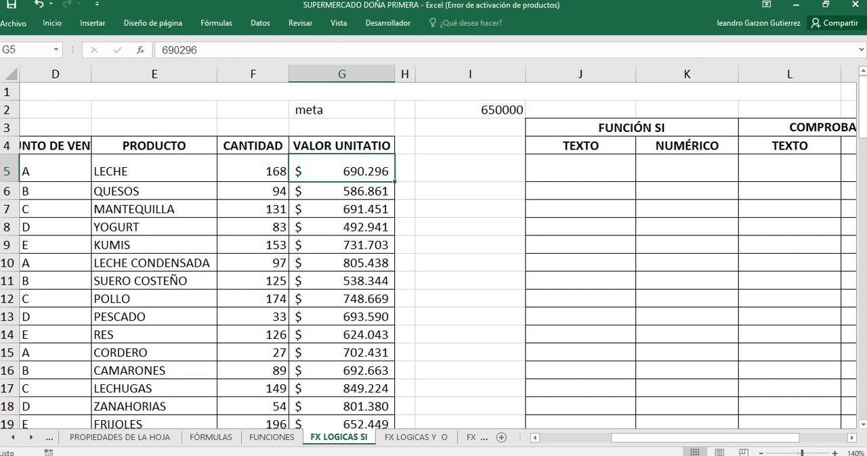
left_click(470, 109)
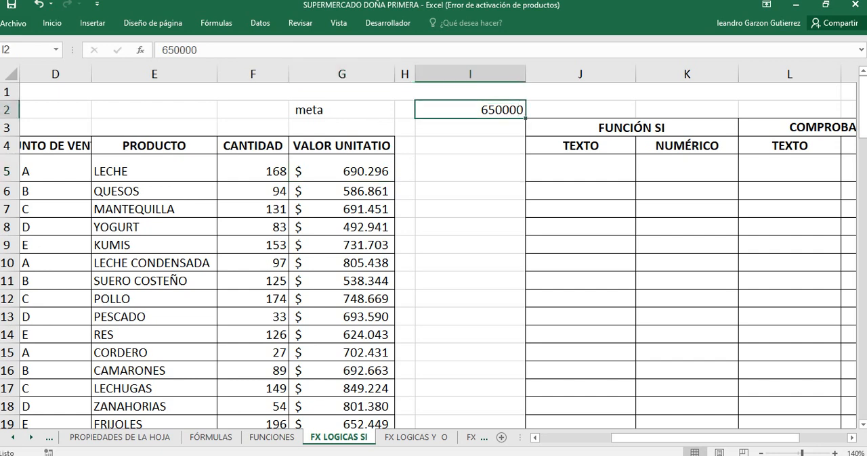
left_click(342, 171)
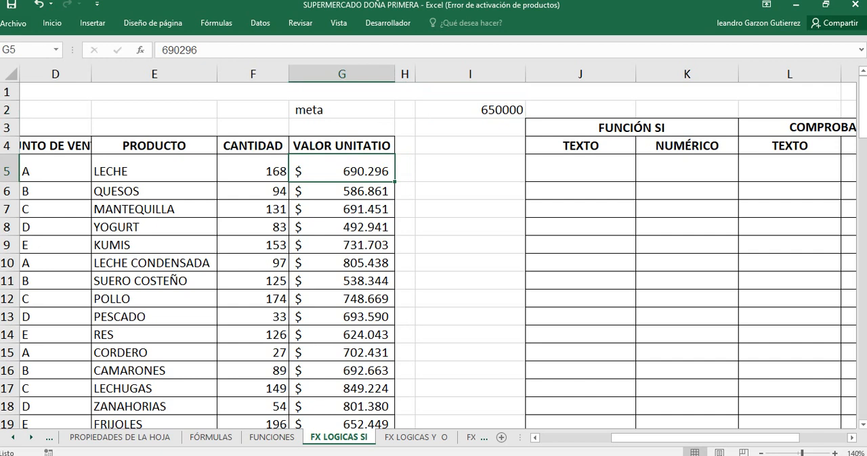
Step: Start an SI formula in cell J5 with a logical test checking whether G5 is greater than the meta value in I2
left_click(580, 169)
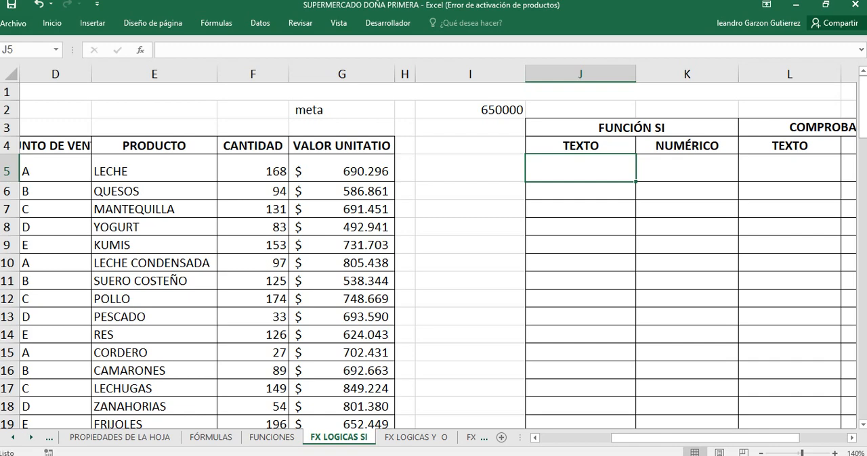
left_click_drag(684, 438, 732, 438)
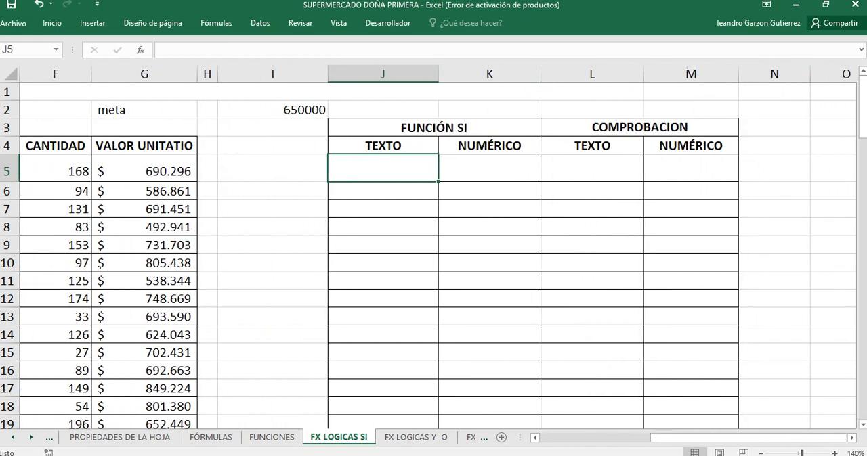
left_click(144, 170)
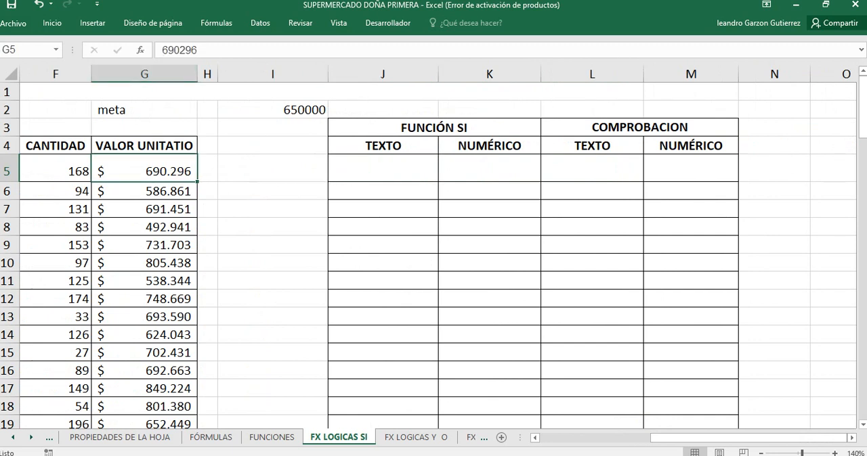
left_click(383, 168)
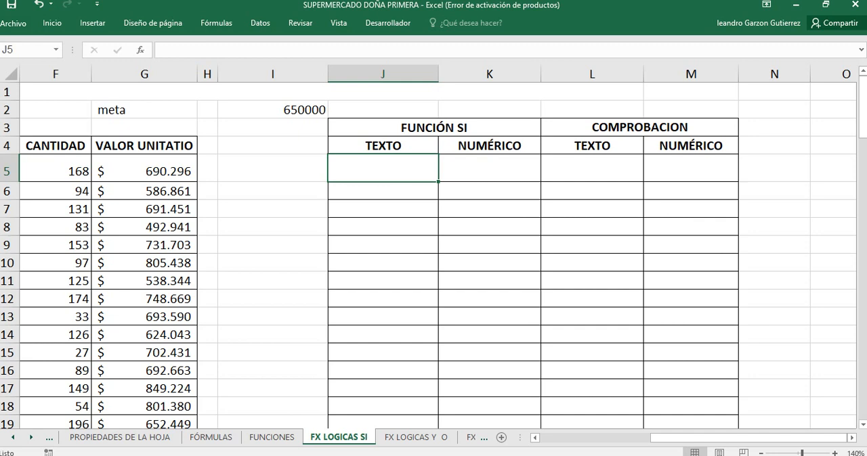
left_click(144, 170)
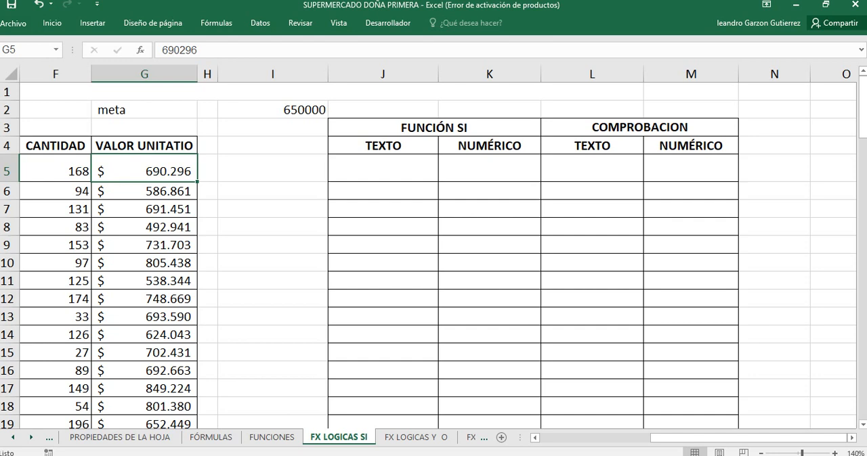
left_click(144, 192)
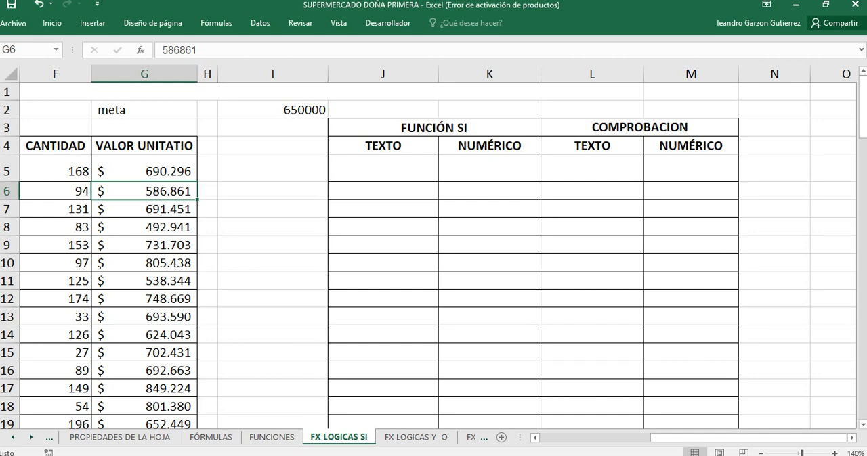
left_click(383, 169)
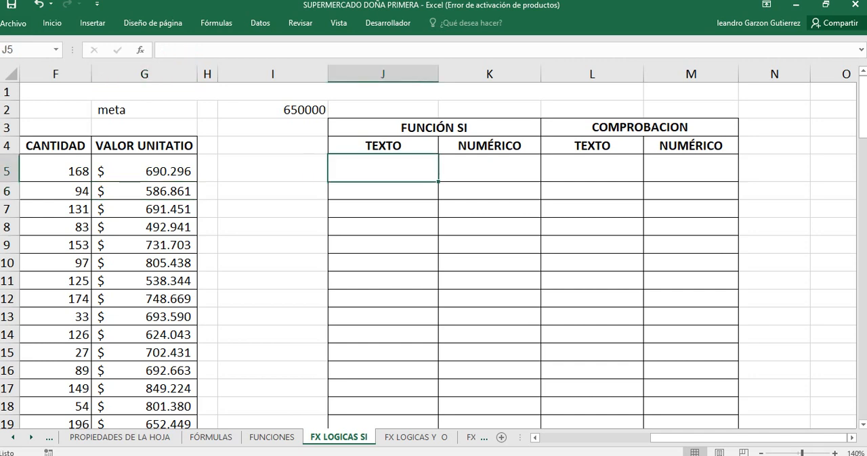
type("=")
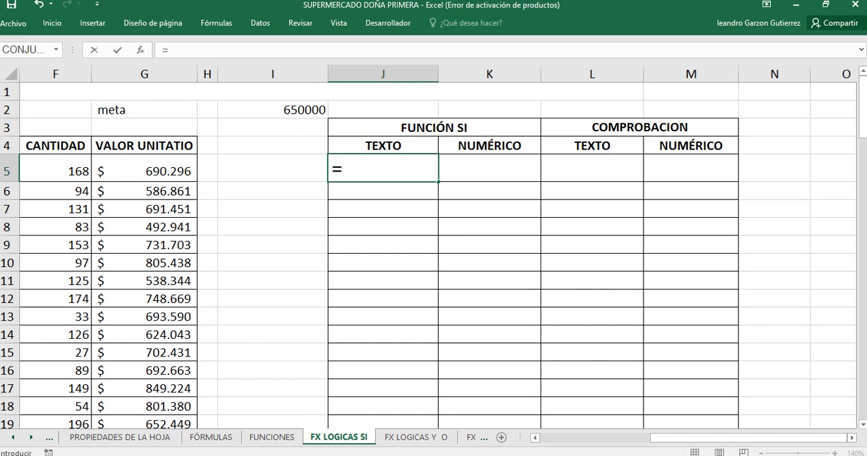
type("si(")
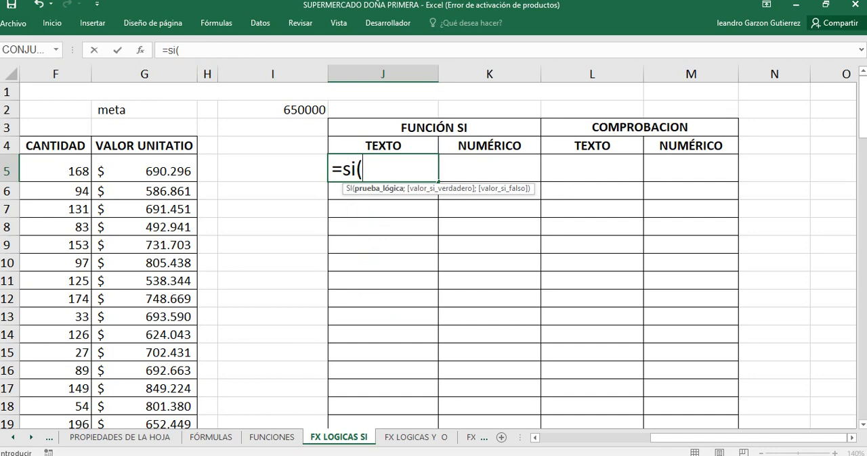
left_click(144, 170)
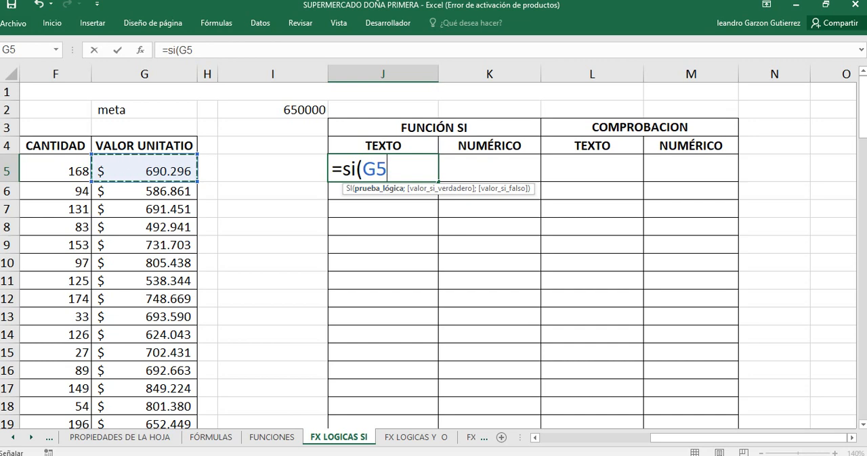
type(">")
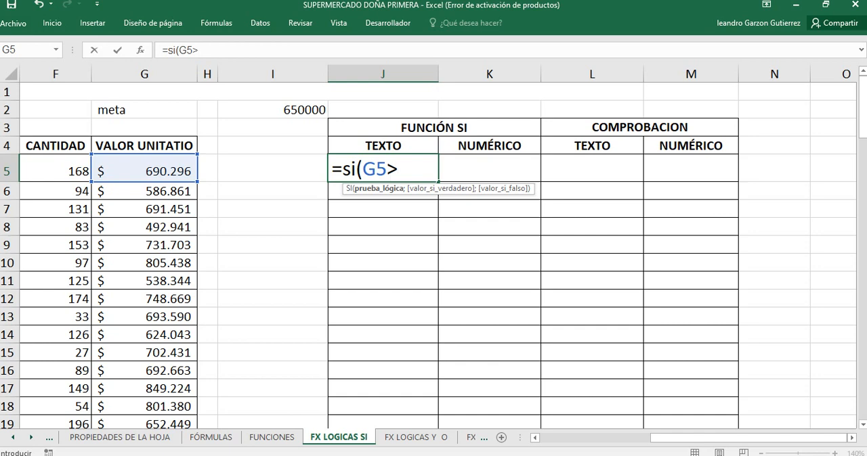
left_click(276, 110)
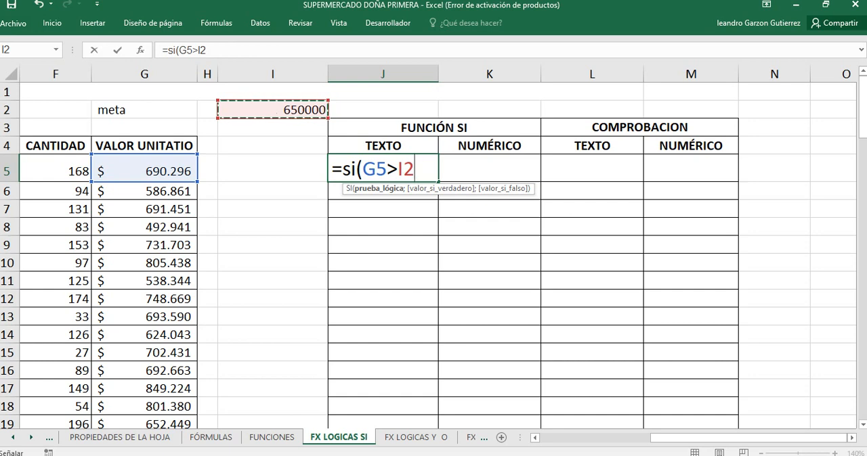
Step: Examine the cell references that make up the logical test in J5's SI formula
key("shift+Left")
key("shift+Left")
key("F2")
key("Left")
key("Left")
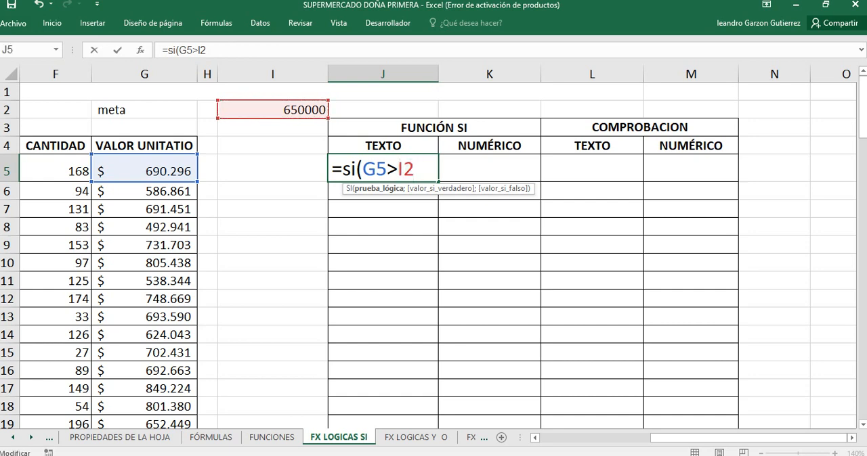
key("shift+Left")
key("shift+Left")
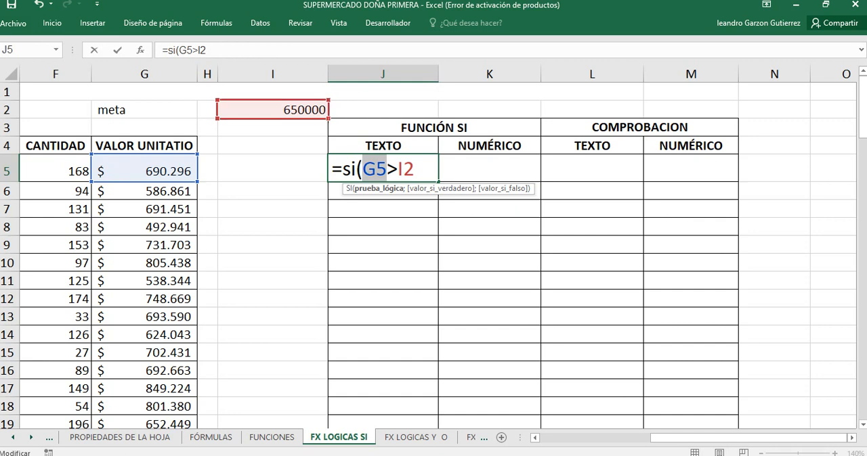
left_click(415, 169)
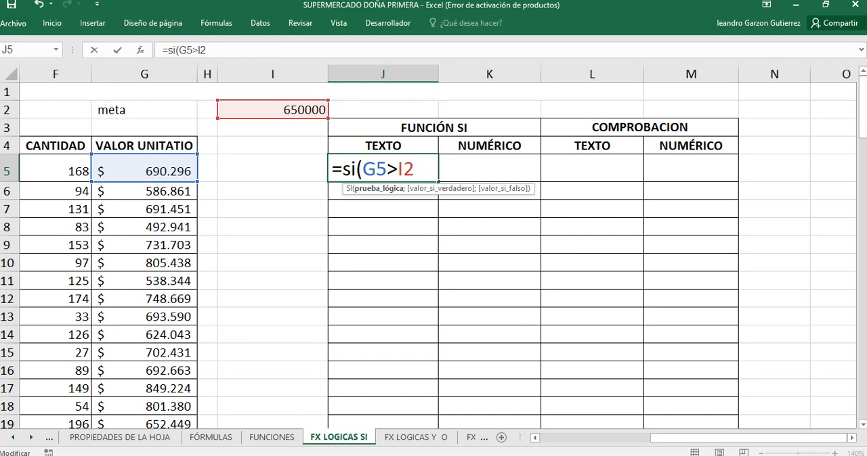
Step: Change the logical test in J5 to G5>=I2 and end that argument with a semicolon
left_click(388, 169)
type("=")
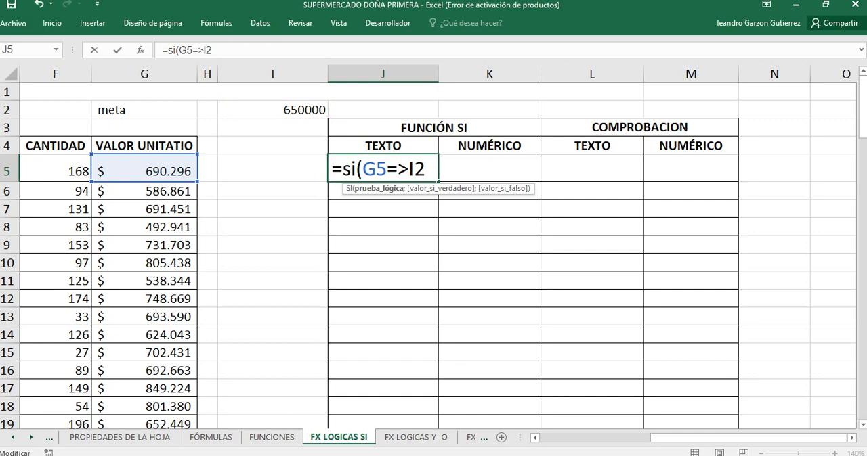
key("BackSpace")
key("Right")
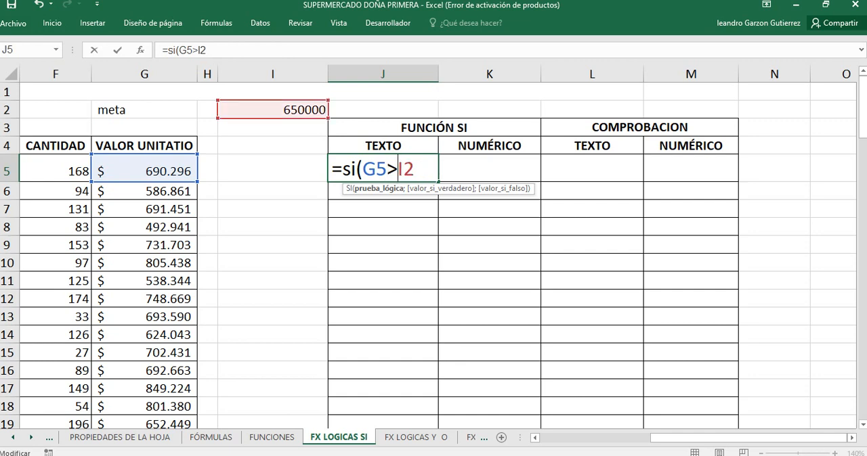
type("=")
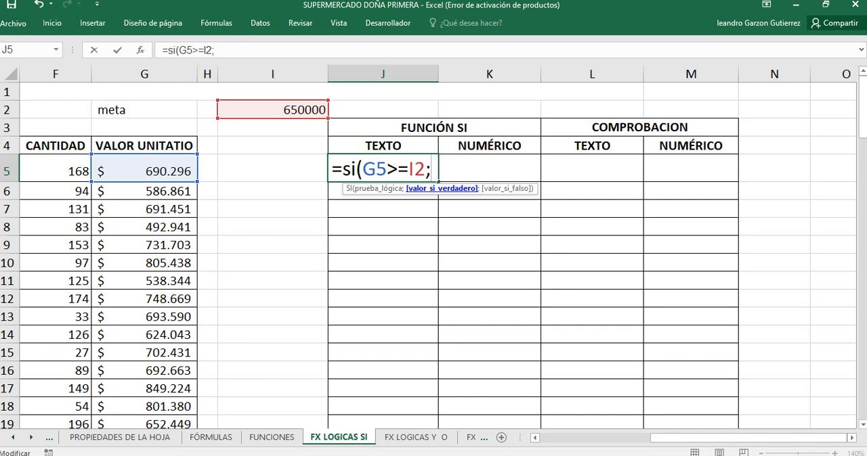
Step: Step through the valor_si_verdadero and valor_si_falso arguments of the SI formula in J5
type(";")
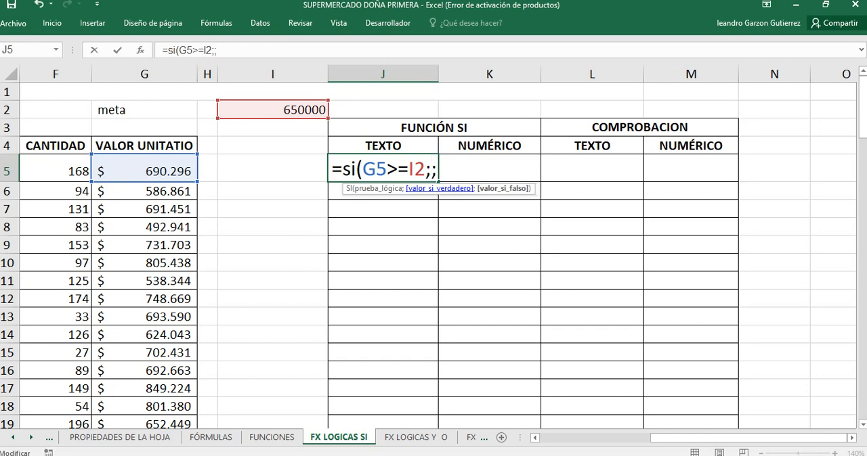
key("BackSpace")
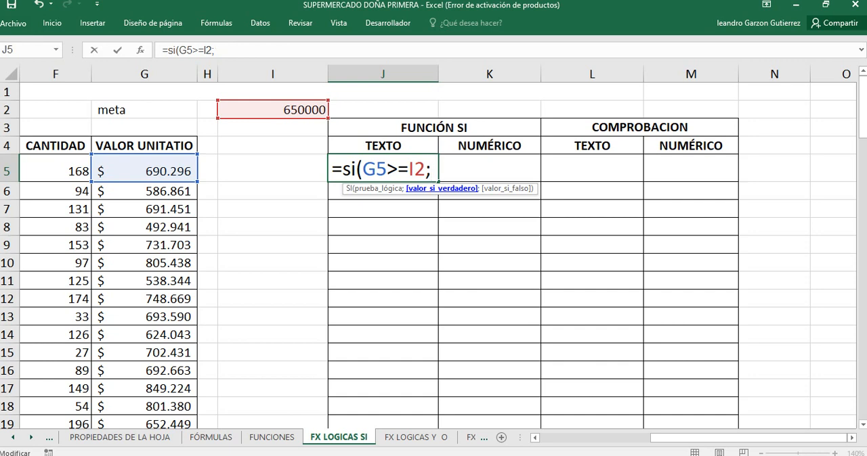
type(";")
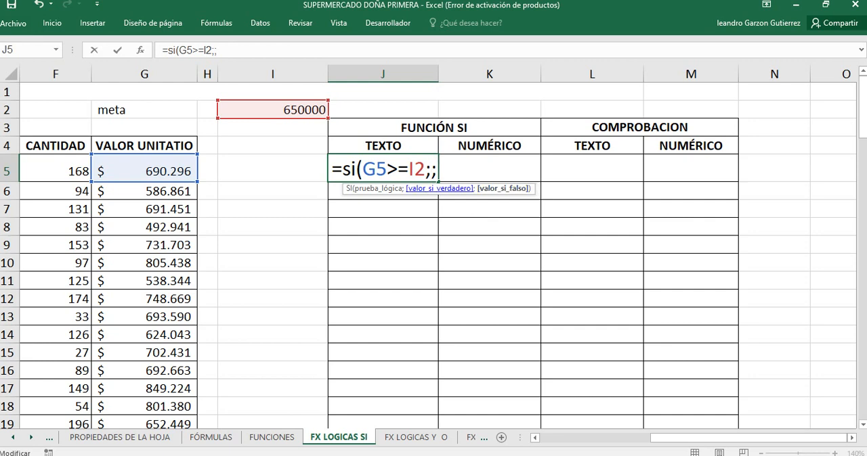
left_click(442, 189)
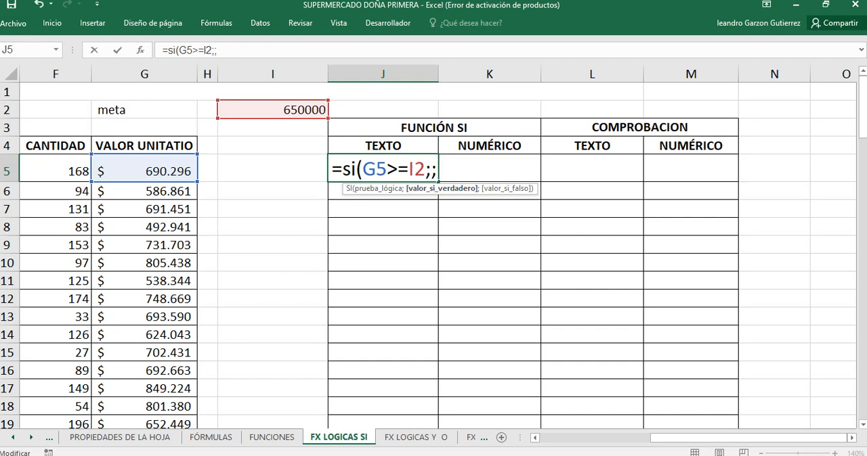
left_click(437, 170)
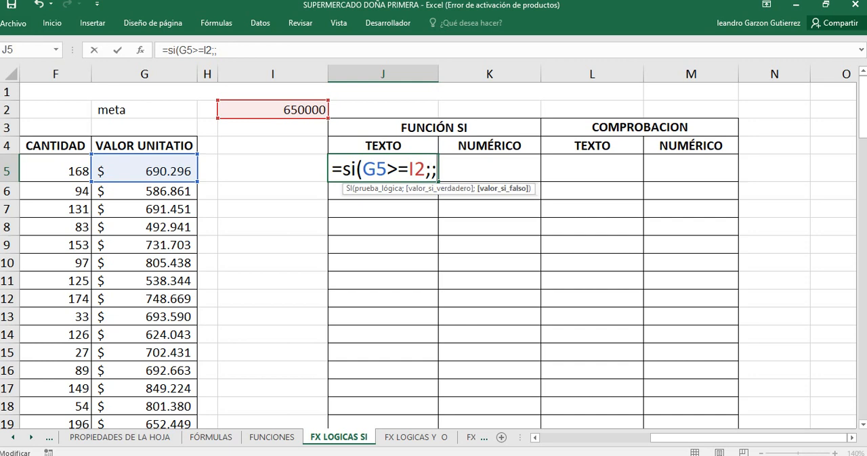
key("BackSpace")
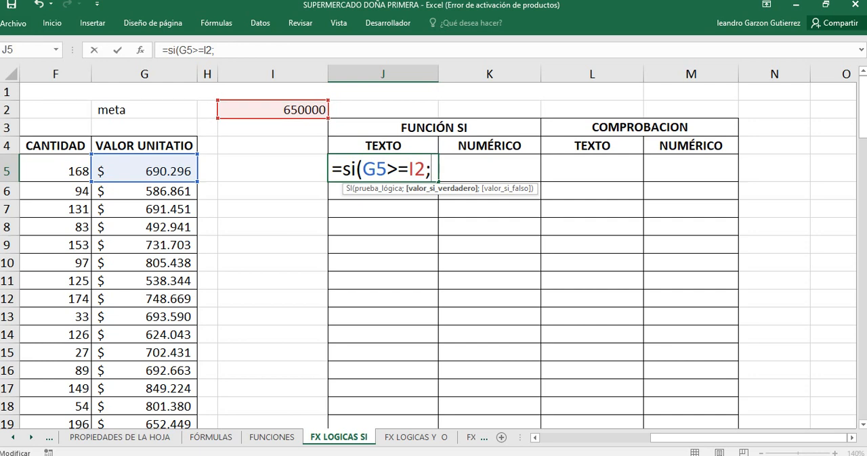
Step: Enter "ganancia" as the value if true in J5's SI formula, ending the argument with a semicolon
type("\"")
type("ganan")
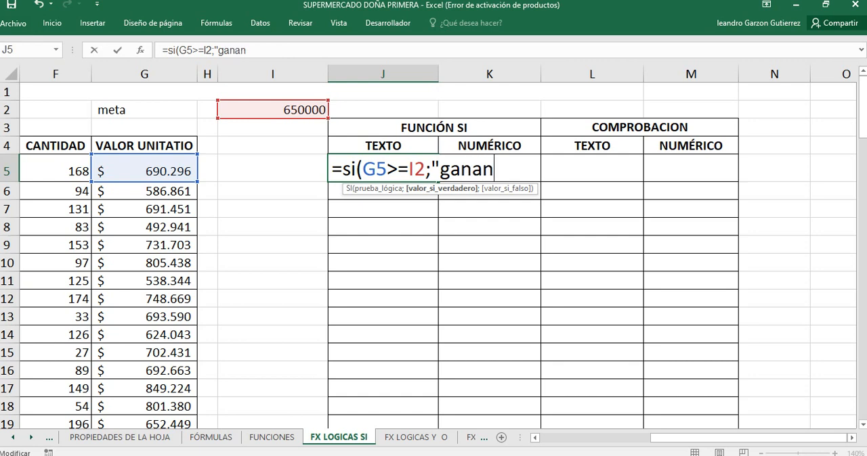
type("cia\";")
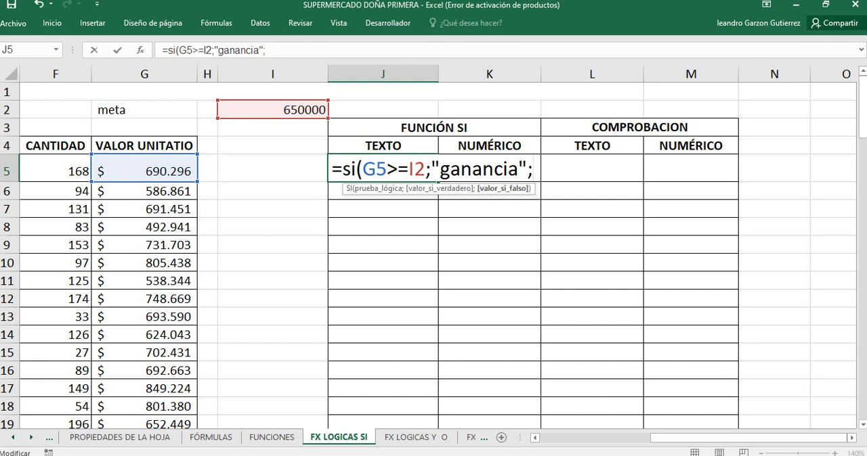
type("\"revi")
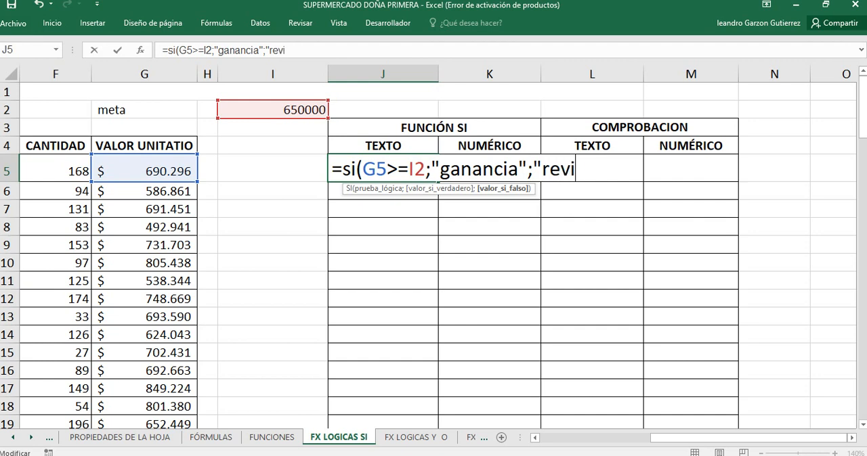
type("sar\"")
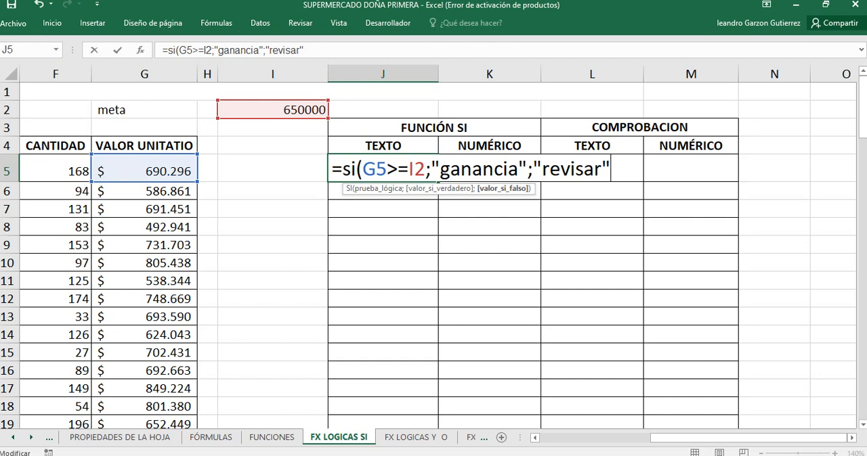
type(")")
Step: Enter "revisar" as the value if false and complete the SI formula in J5
key("ctrl+Return")
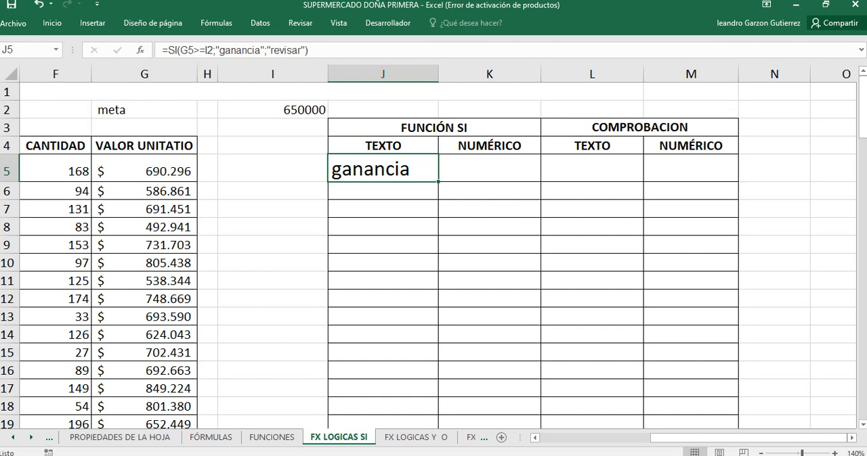
Step: Copy the SI formula from J5 down to J6 and check its references against the unit value in G6
left_click_drag(438, 182, 438, 194)
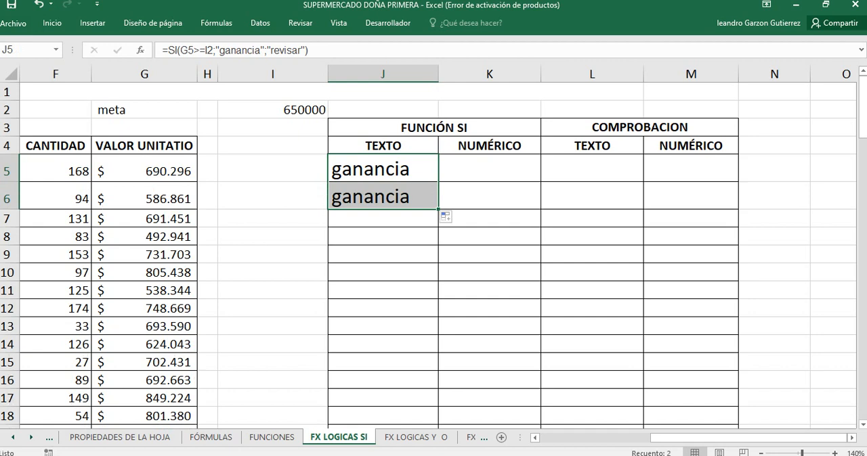
left_click(383, 169)
left_click(383, 196)
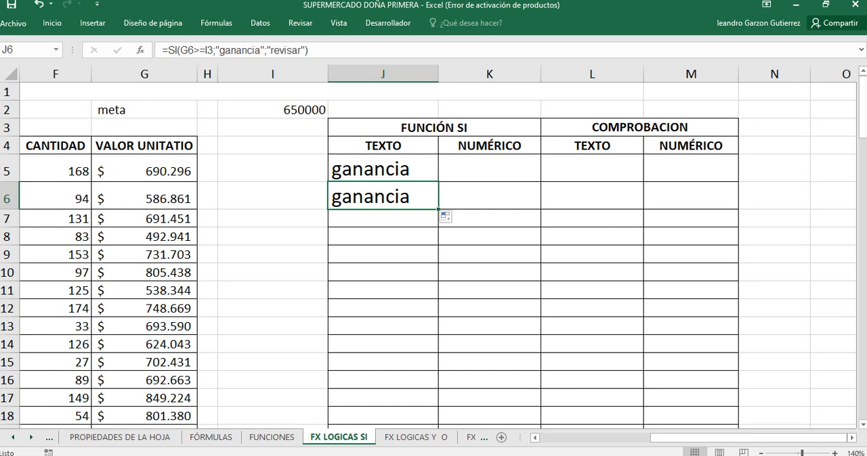
left_click(144, 197)
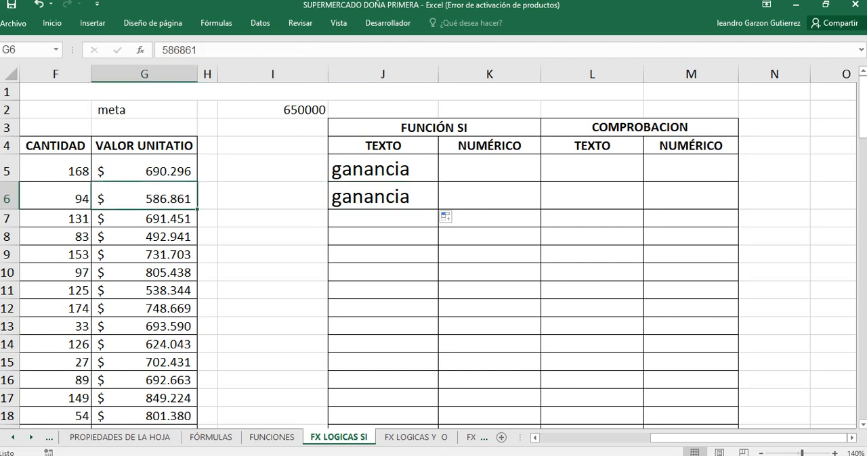
left_click(383, 196)
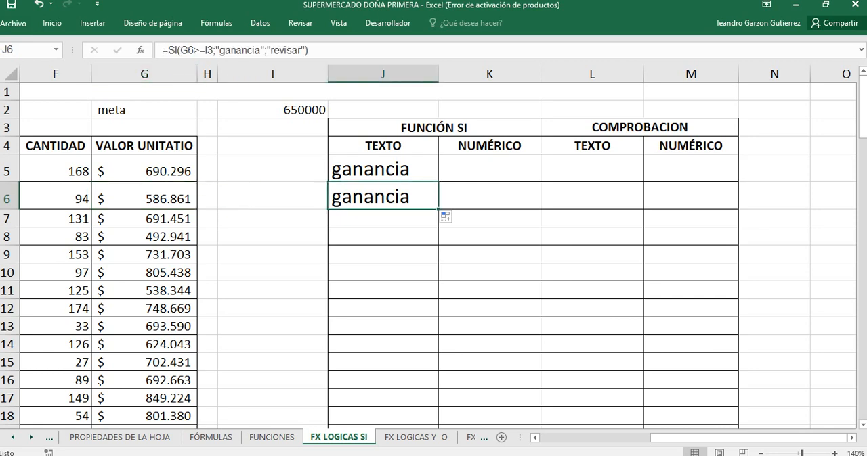
key("ctrl+z")
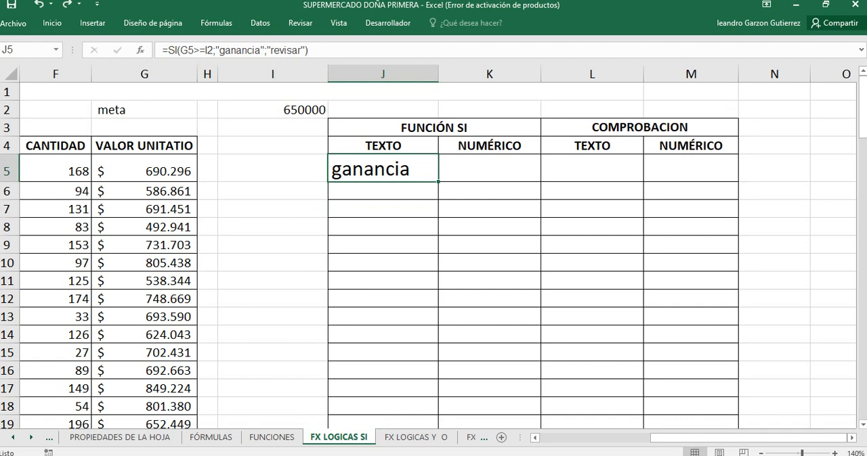
key("ctrl+y")
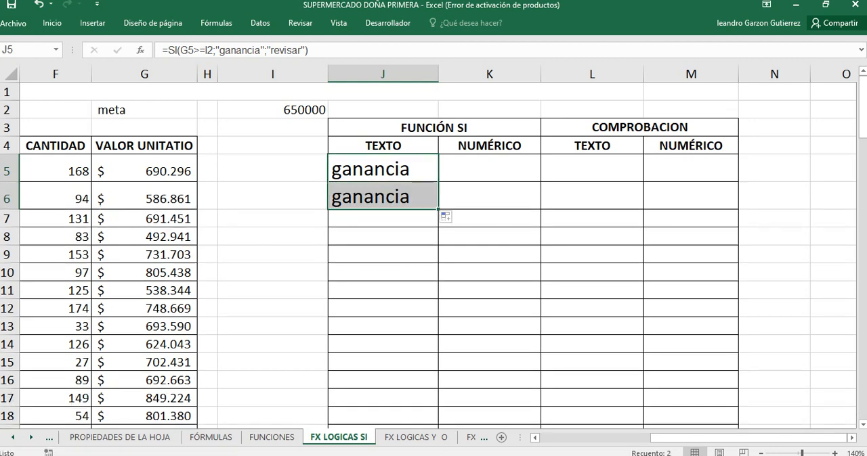
Step: Compare the cell references in the SI formulas of J5 and J6 with the meta value in I2
left_click(383, 196)
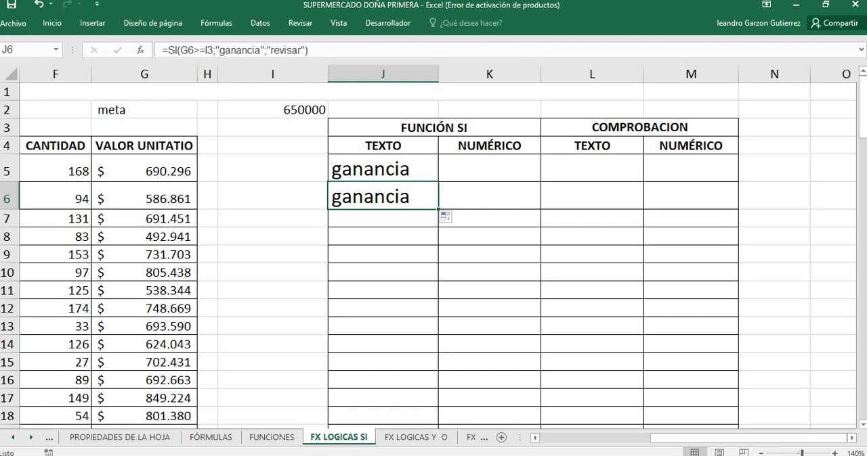
left_click(273, 110)
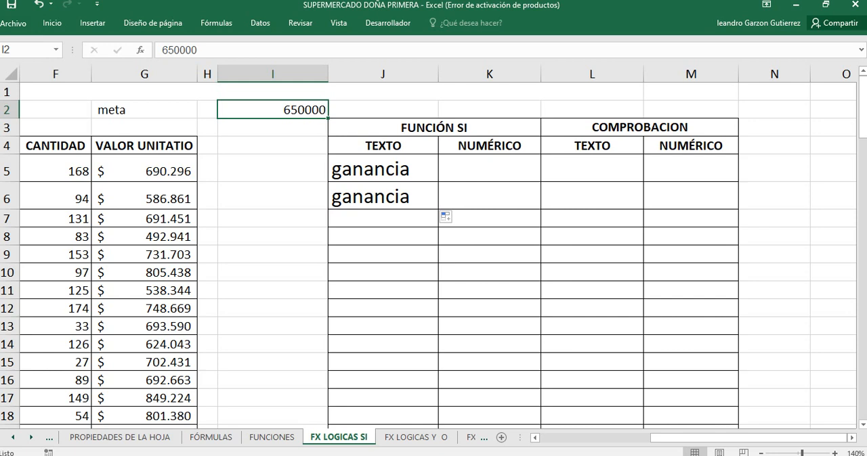
left_click(383, 168)
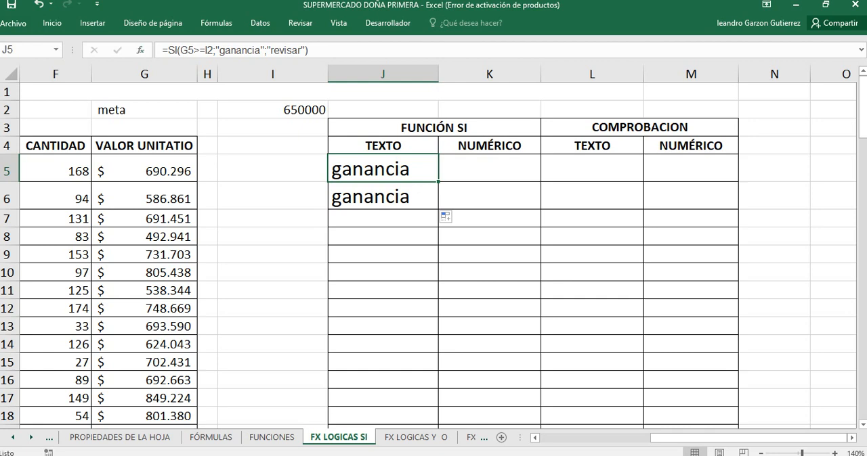
key("F2")
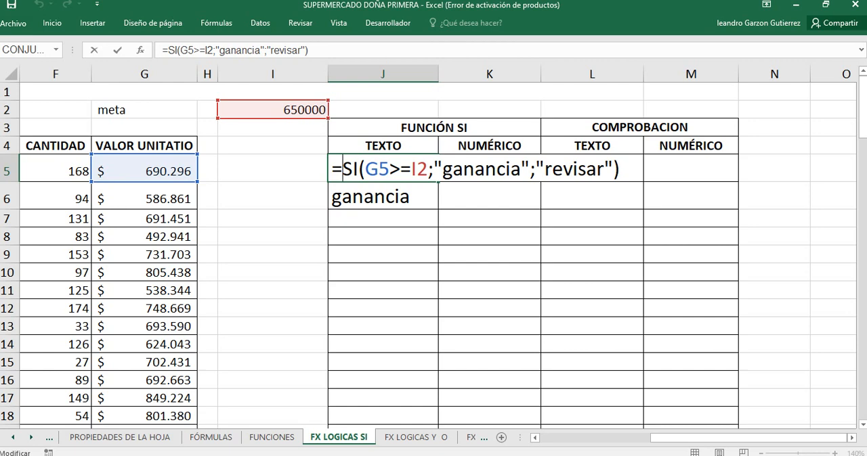
key("Return")
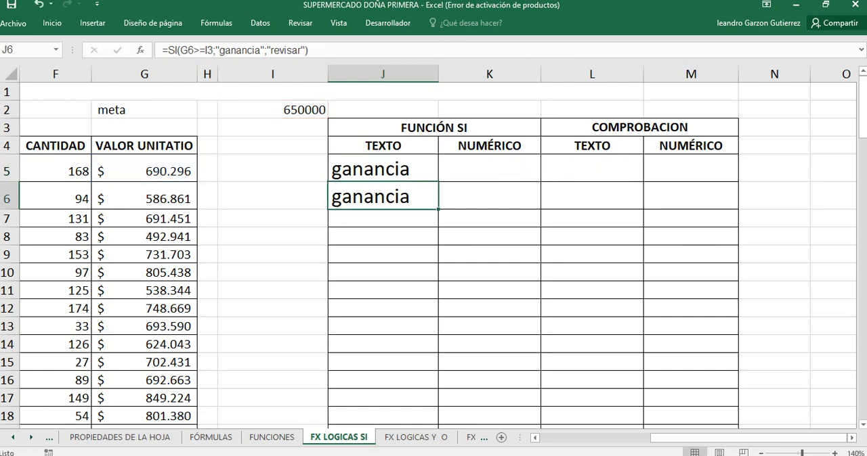
key("F2")
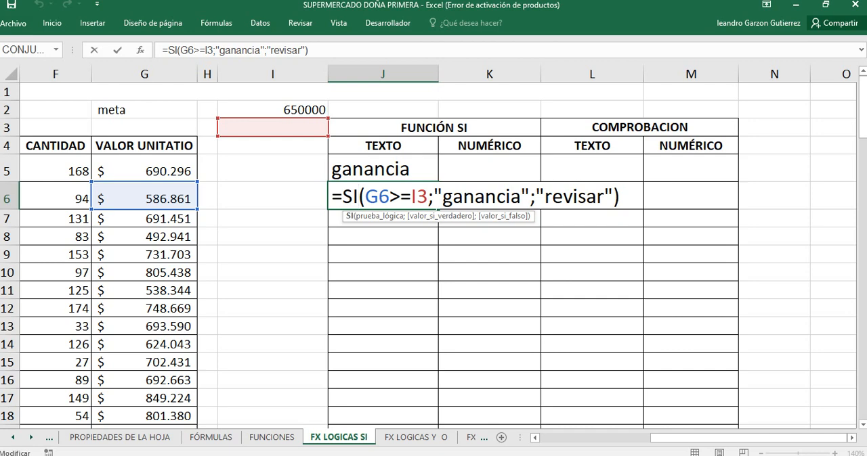
key("Return")
Step: Make the meta reference in J5's SI formula absolute as $I$2
key("Up")
key("Up")
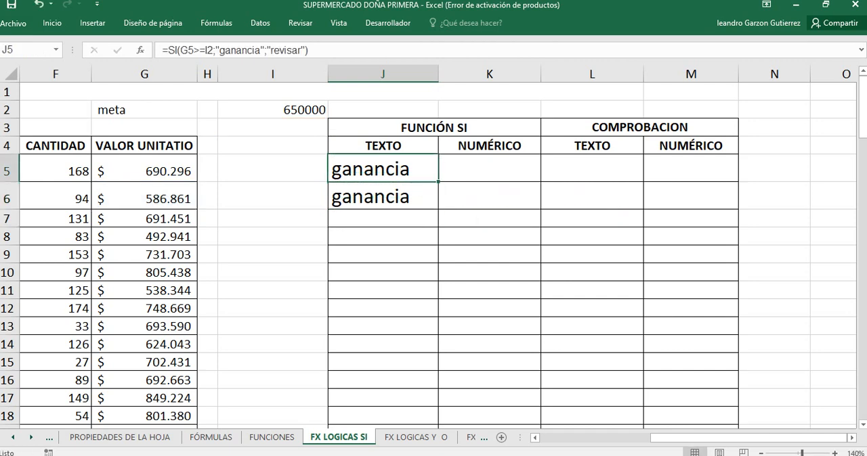
key("F2")
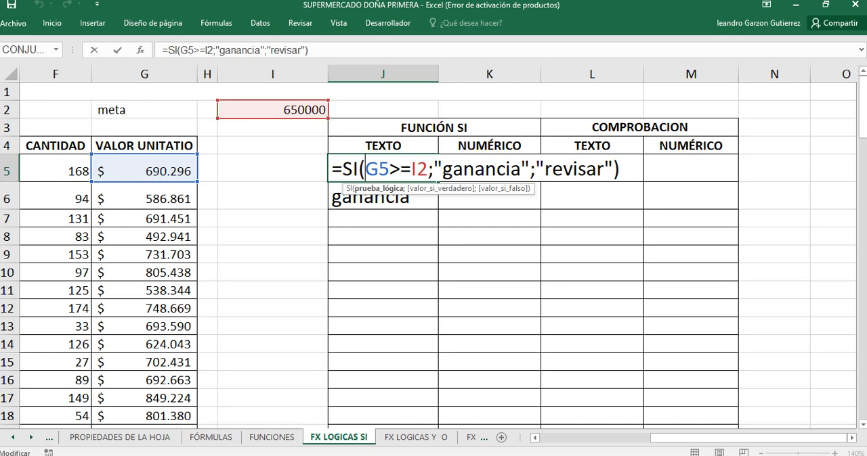
left_click(417, 169)
key("F4")
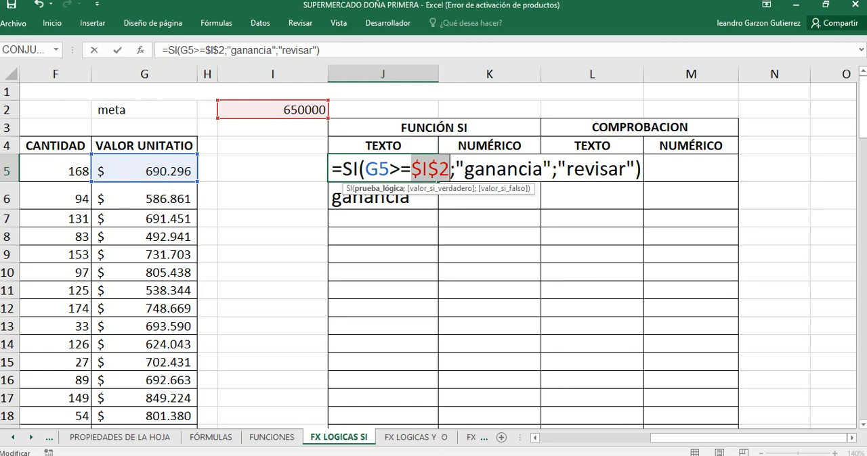
key("Return")
Step: Copy the SI formula from J5 down to J11 and check the $I$2 reference in J6
left_click(383, 169)
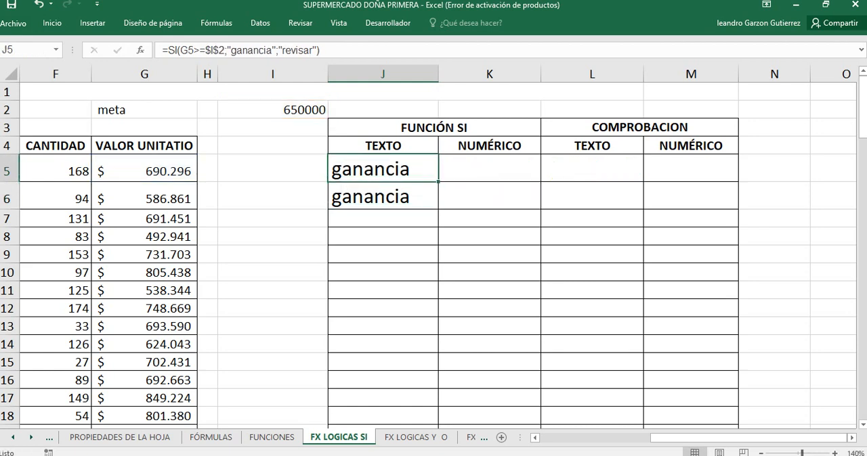
left_click_drag(438, 182, 438, 299)
left_click(383, 197)
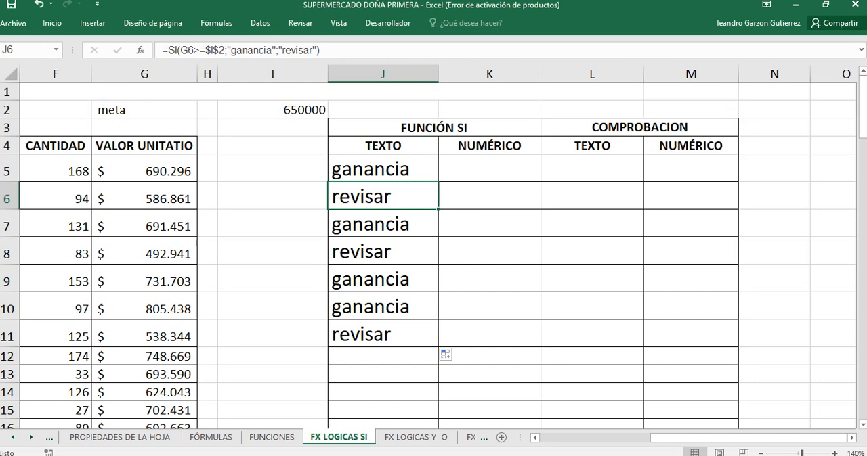
key("F2")
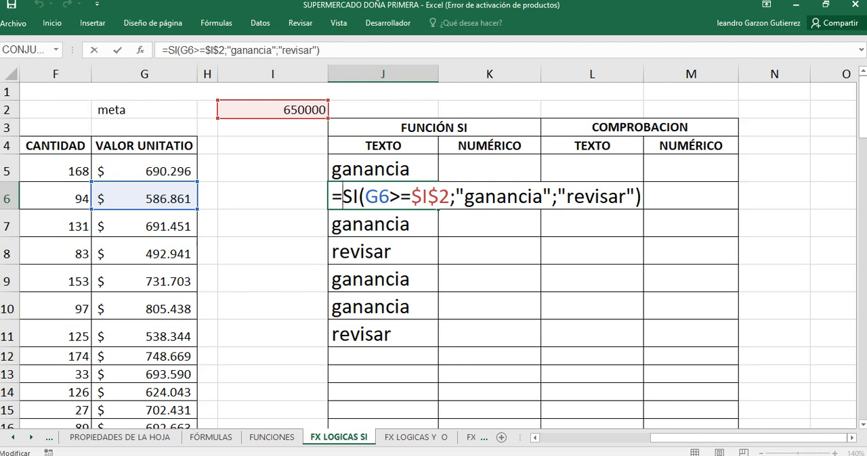
left_click_drag(450, 197, 411, 197)
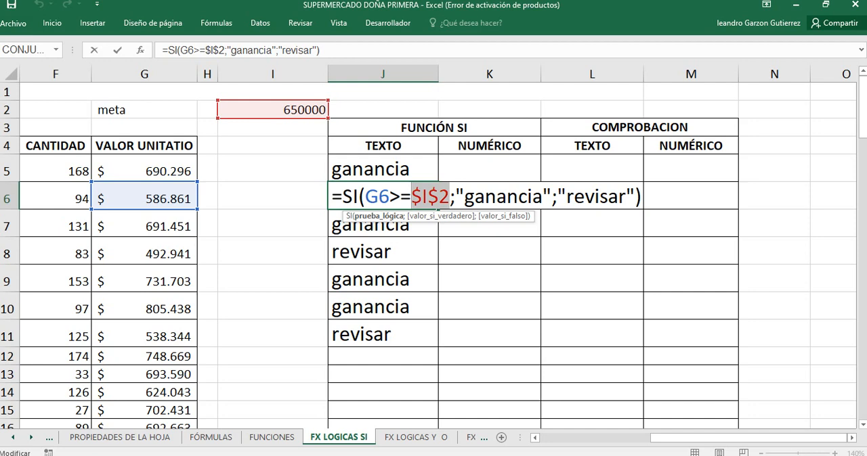
key("Return")
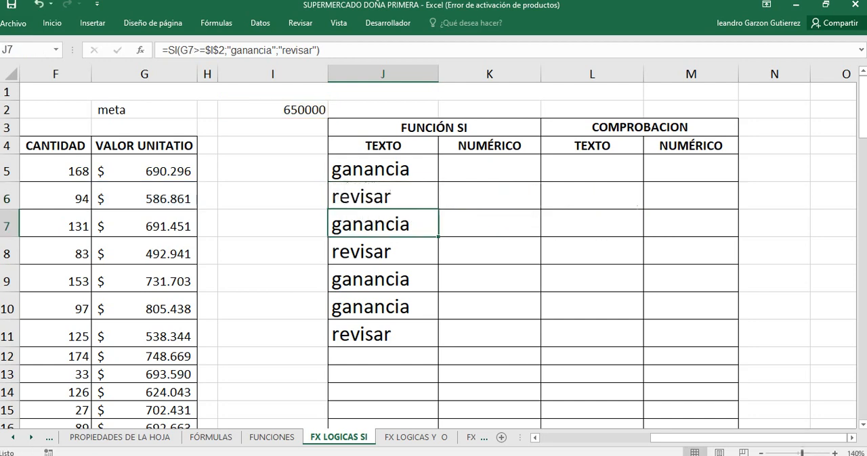
Step: Change the meta reference in J5's SI formula to I$2, fixing only the row
left_click(383, 169)
double_click(366, 168)
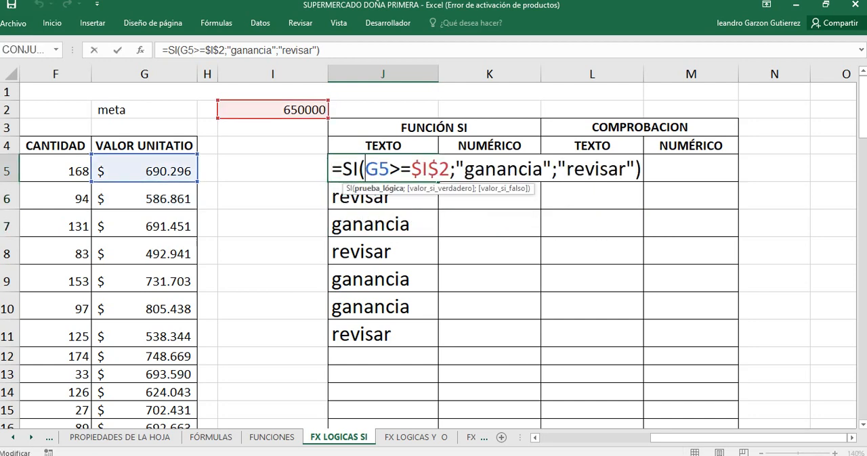
left_click(438, 168)
left_click(422, 168)
key("BackSpace")
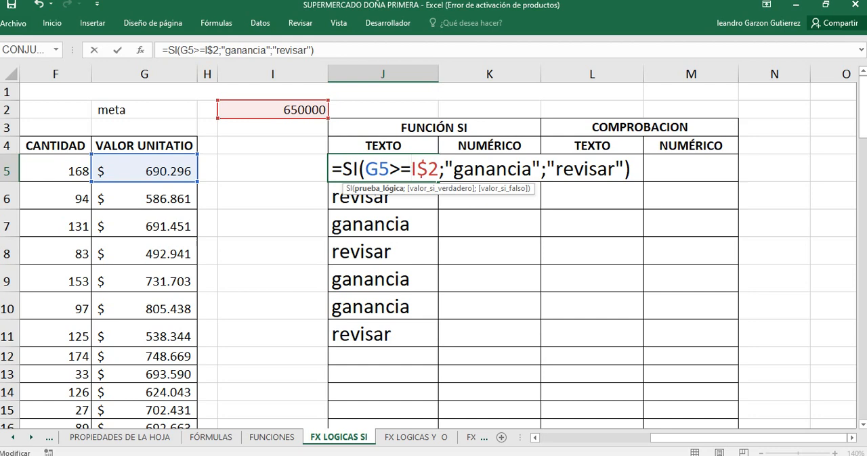
key("Return")
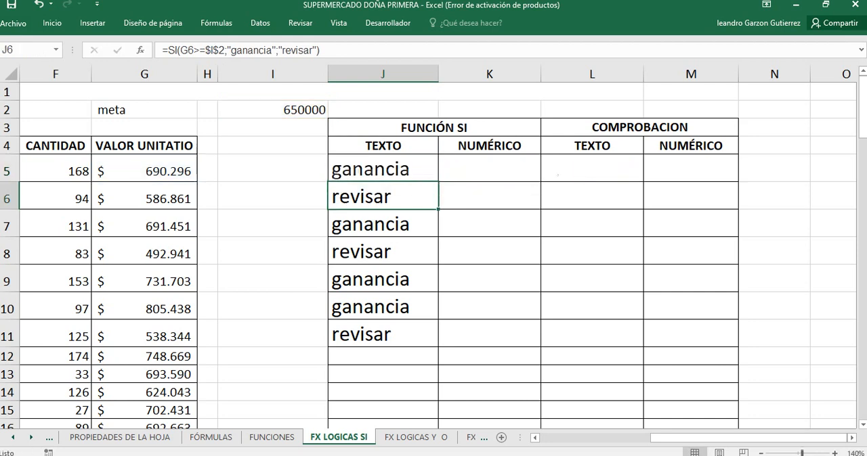
key("Up")
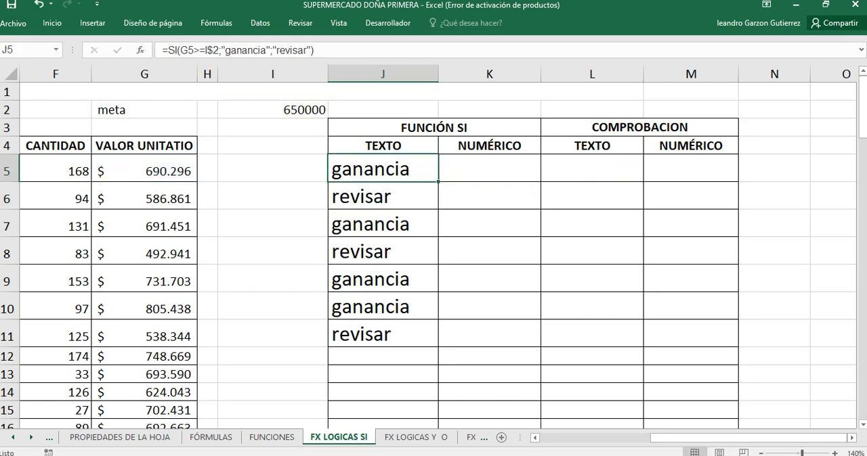
Step: Clear the results in J6:J11 and refill them with the SI formula from J5
left_click_drag(383, 196, 383, 335)
key("Delete")
left_click(383, 169)
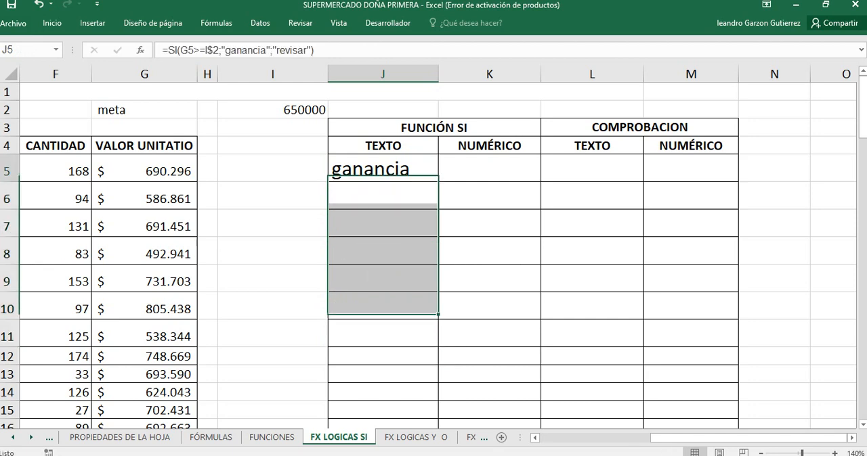
left_click_drag(438, 181, 438, 342)
left_click(383, 169)
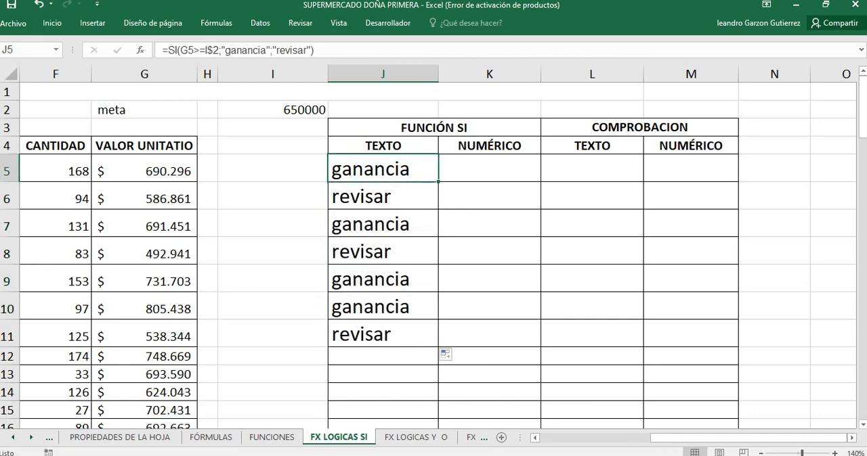
Step: Inspect the mixed reference to the meta cell in J5's SI formula without altering it
key("F2")
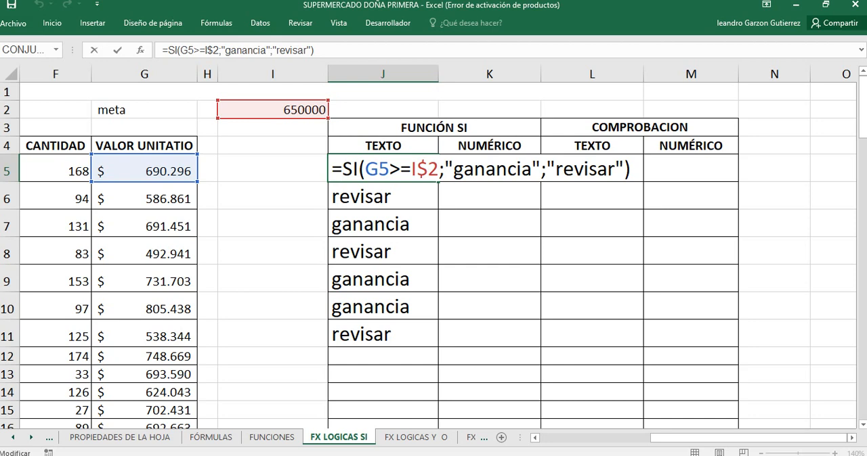
key("Return")
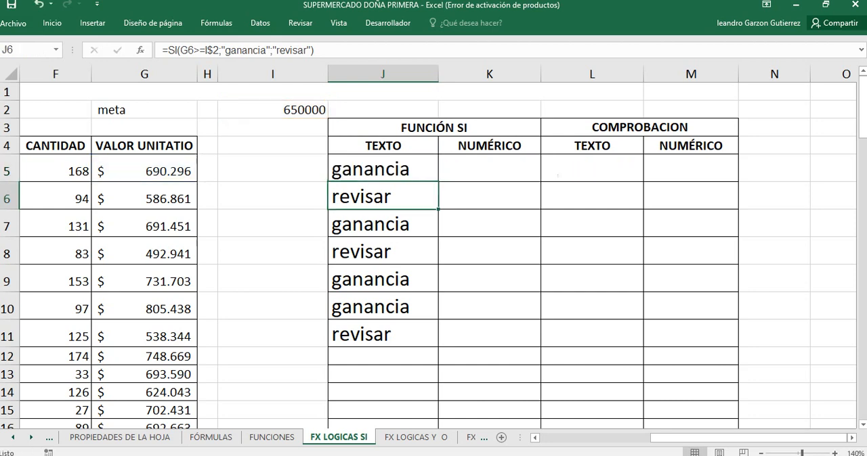
left_click(353, 169)
double_click(353, 169)
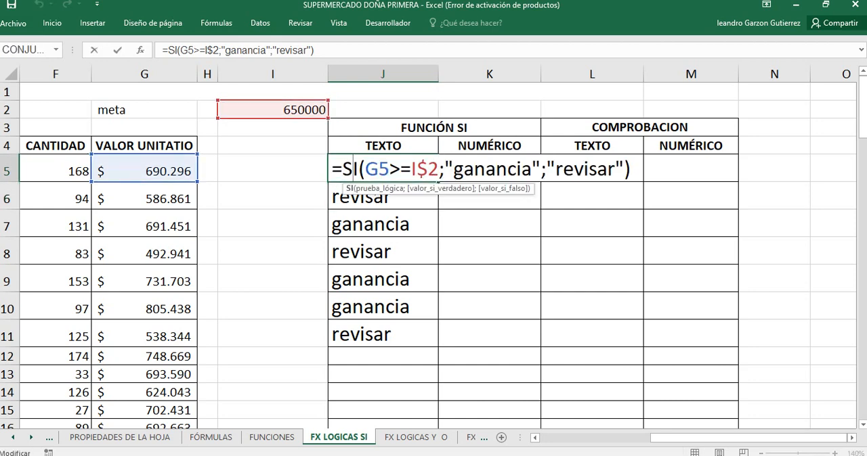
key("Return")
Step: Undo the last fill and clearing in the TEXTO column, and delete the contents of J6:J11
key("ctrl+z")
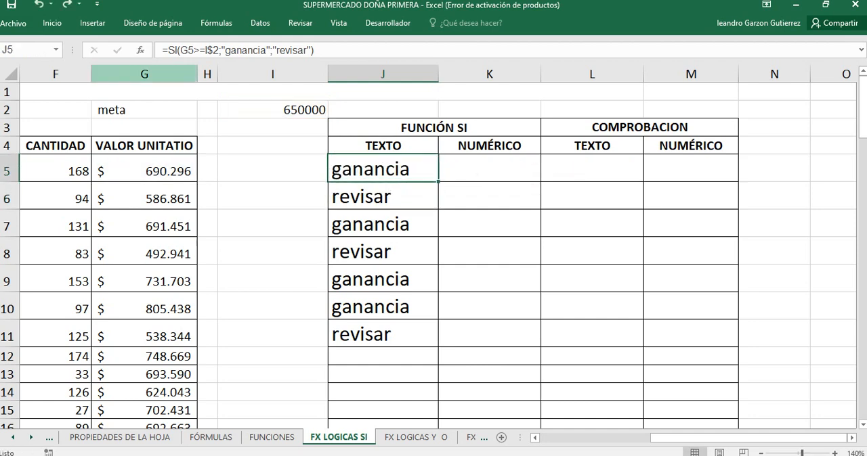
key("ctrl+shift+Down")
key("ctrl+z")
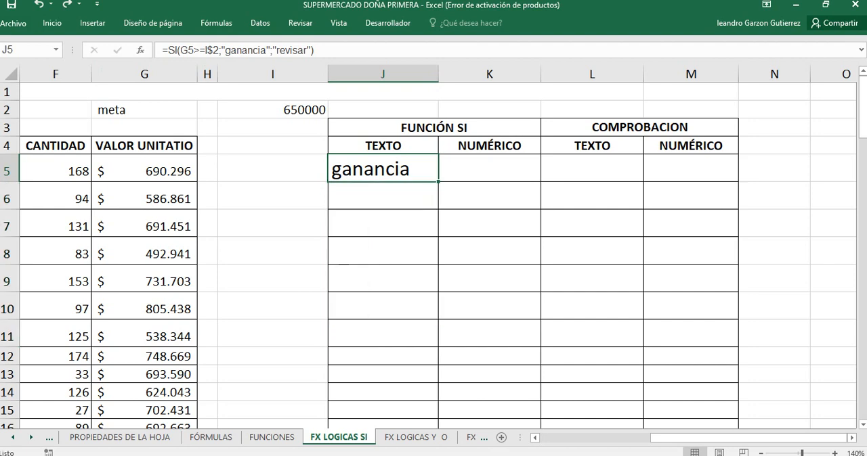
key("ctrl+y")
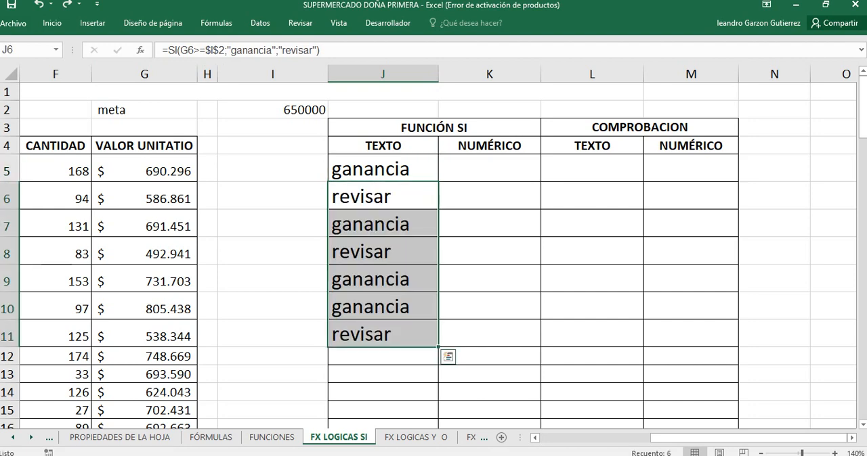
left_click_drag(382, 196, 382, 334)
key("Delete")
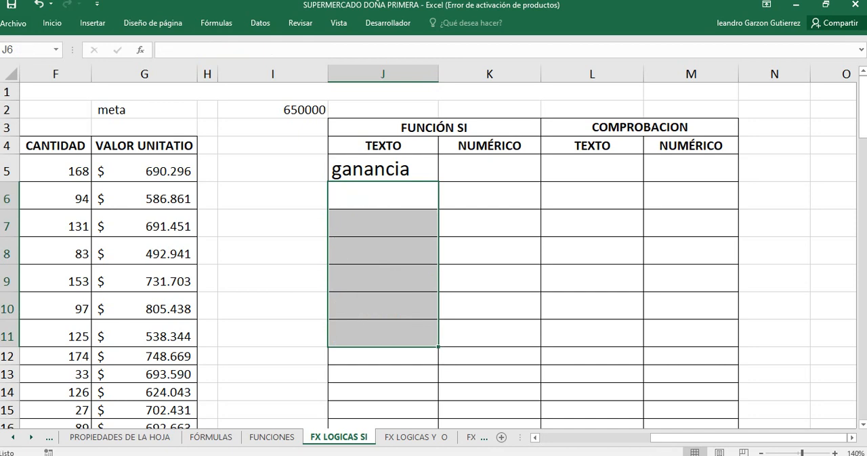
Step: Cycle the meta reference in J5's SI formula through its relative, mixed and absolute forms, leaving it as I$2
double_click(359, 170)
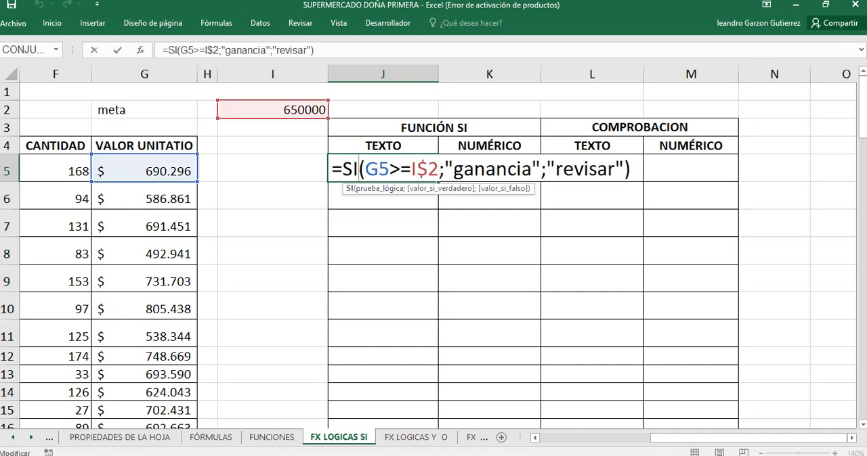
left_click(411, 169)
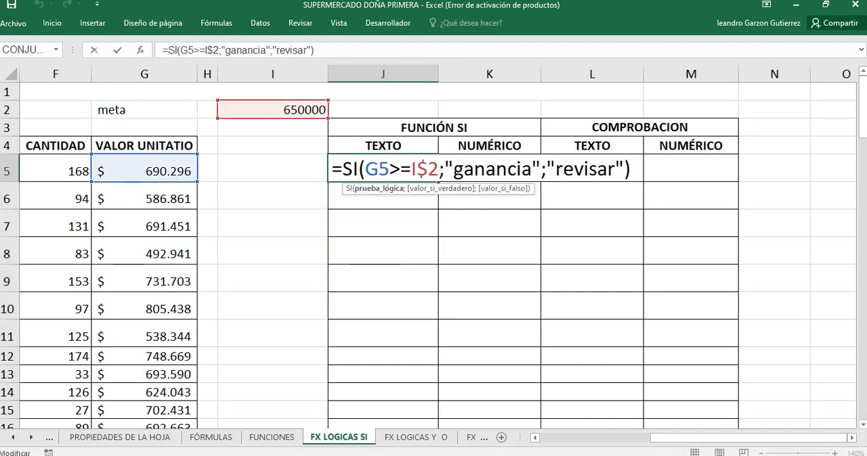
key("F4")
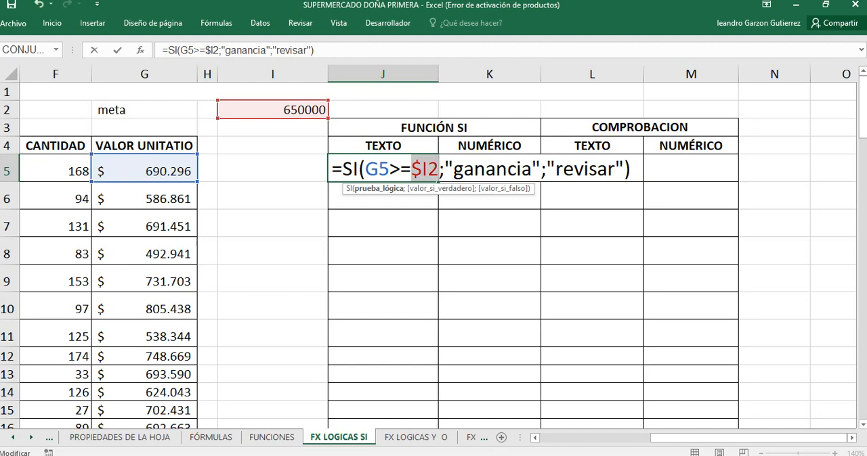
key("F4")
key("F4")
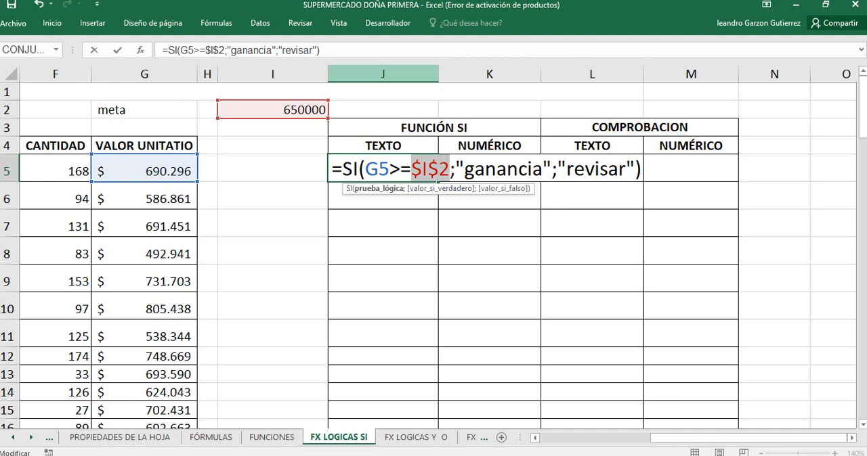
key("F4")
key("F4")
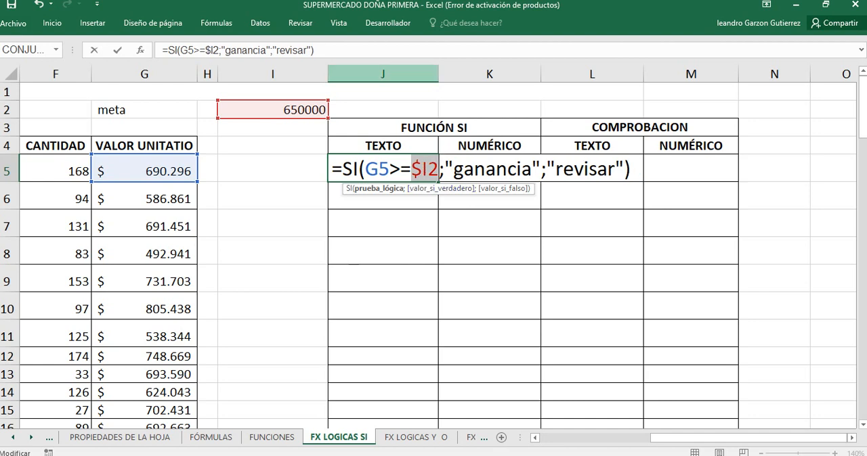
key("F4")
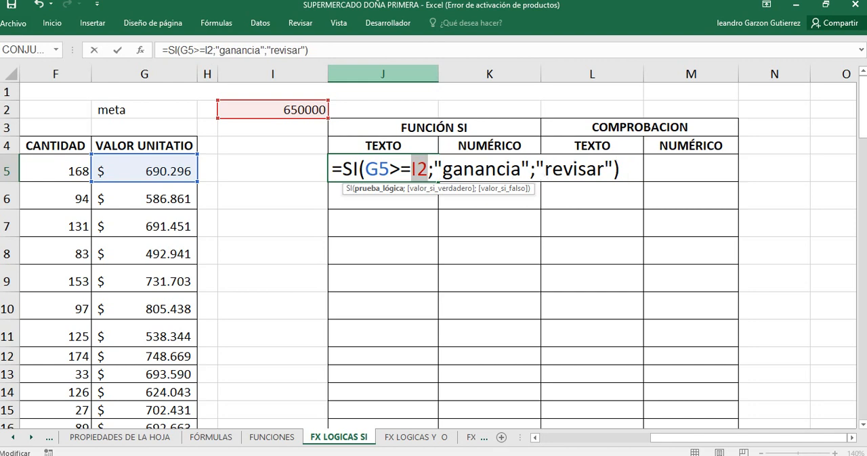
key("F4")
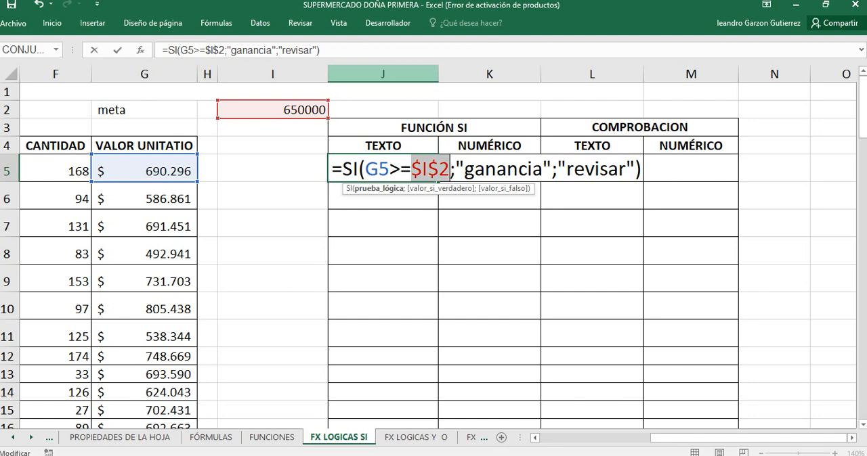
key("F4")
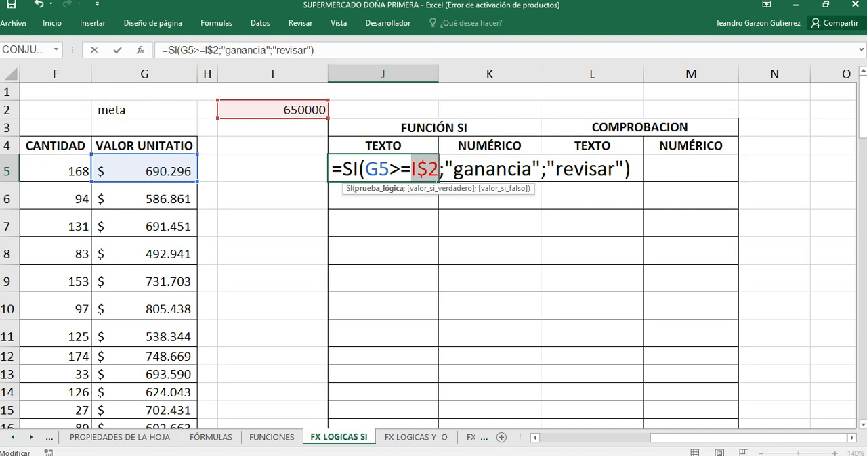
key("Return")
key("Up")
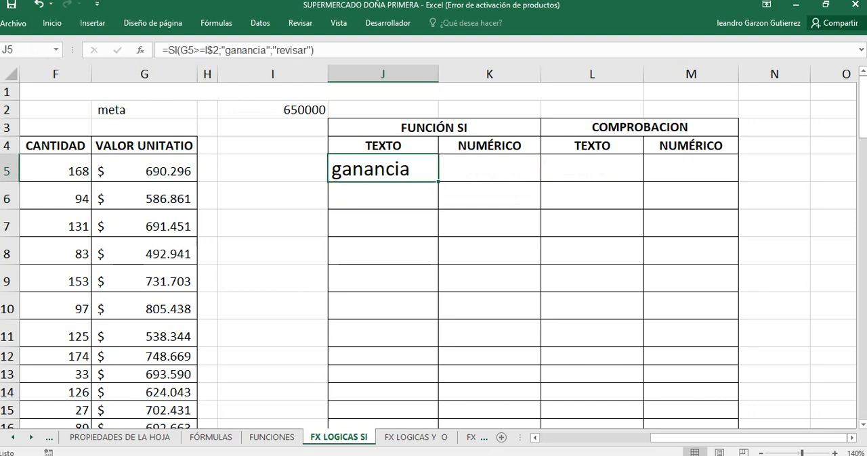
Step: Fill J5's SI formula down through J11 and across into K5
left_click_drag(438, 181, 438, 348)
left_click(383, 169)
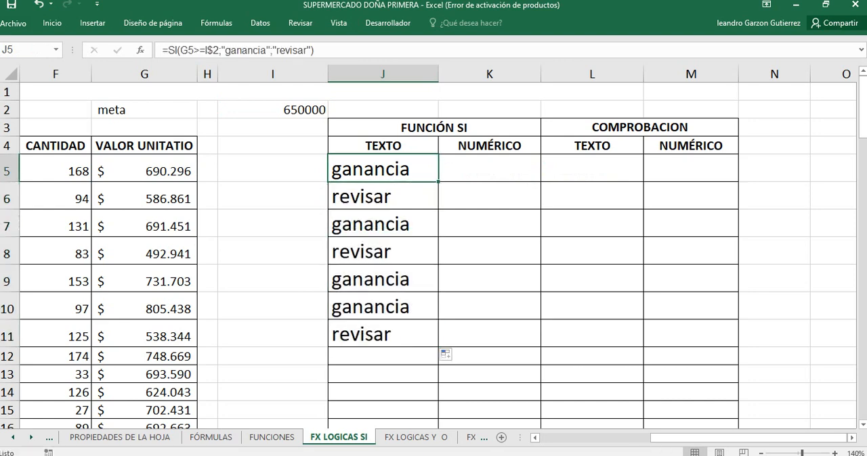
mouse_move(438, 181)
left_mouse_down()
mouse_move(525, 174)
mouse_move(436, 179)
left_mouse_up()
left_click_drag(438, 181, 499, 173)
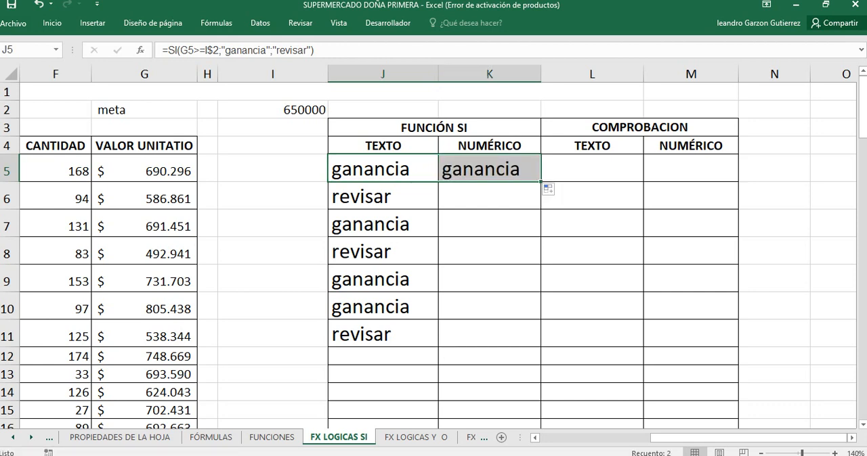
Step: Compare the cell references in K5's copied SI formula with those in J5, without altering either formula
left_click(500, 172)
key("F2")
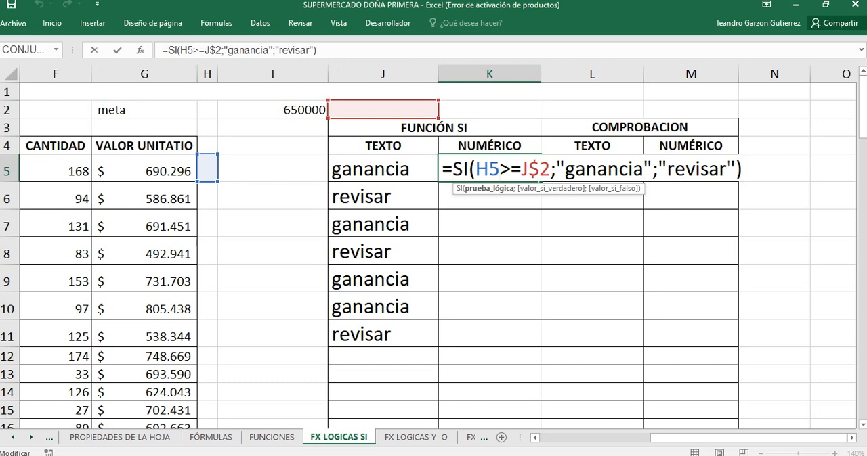
key("Return")
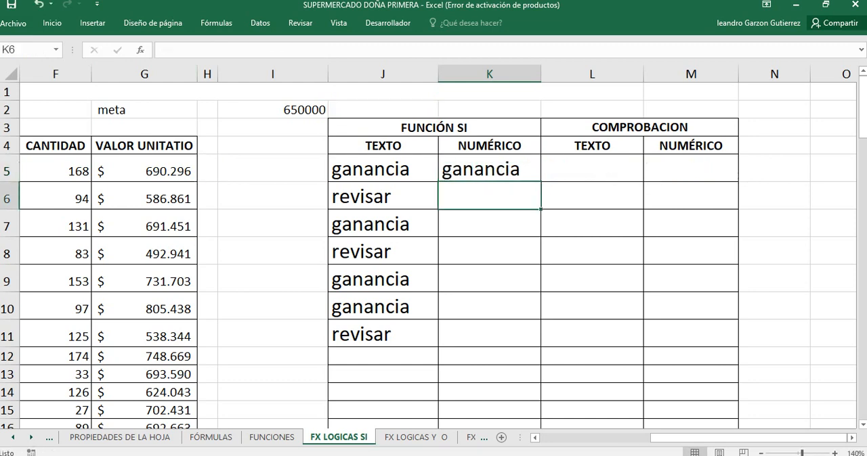
left_click(489, 168)
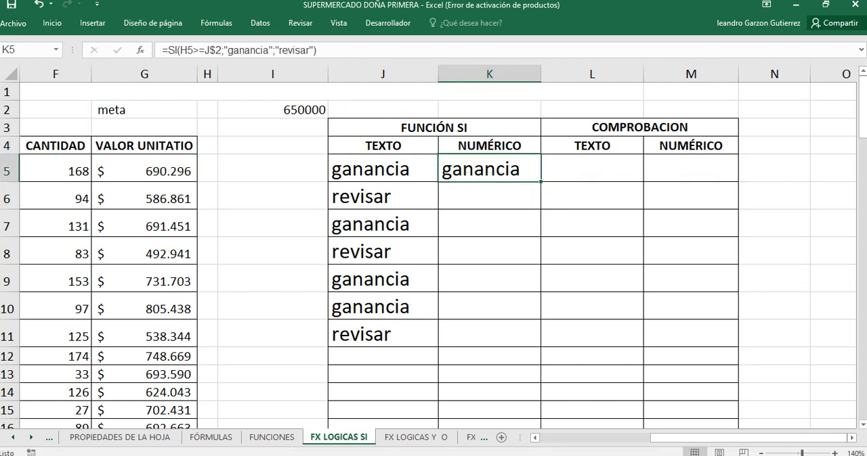
left_click(382, 169)
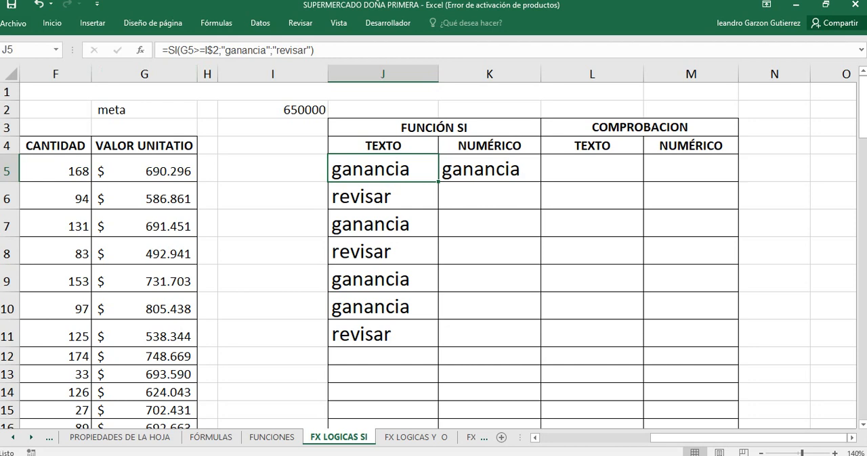
left_click(489, 169)
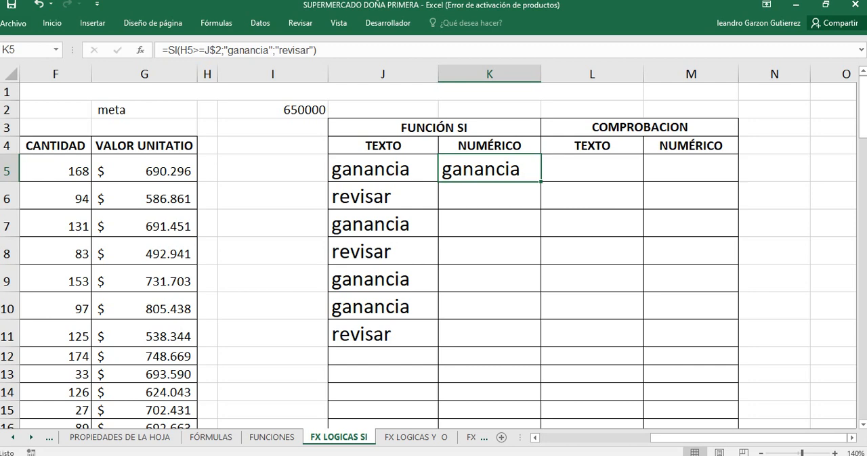
double_click(476, 170)
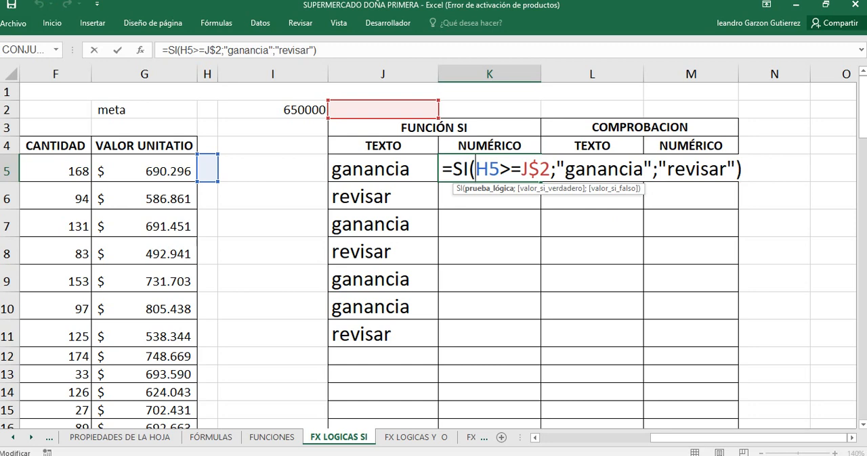
key("Escape")
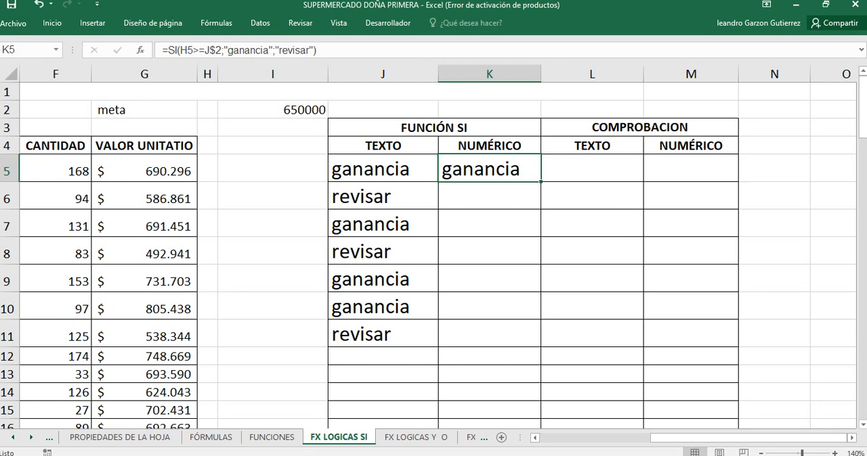
key("F2")
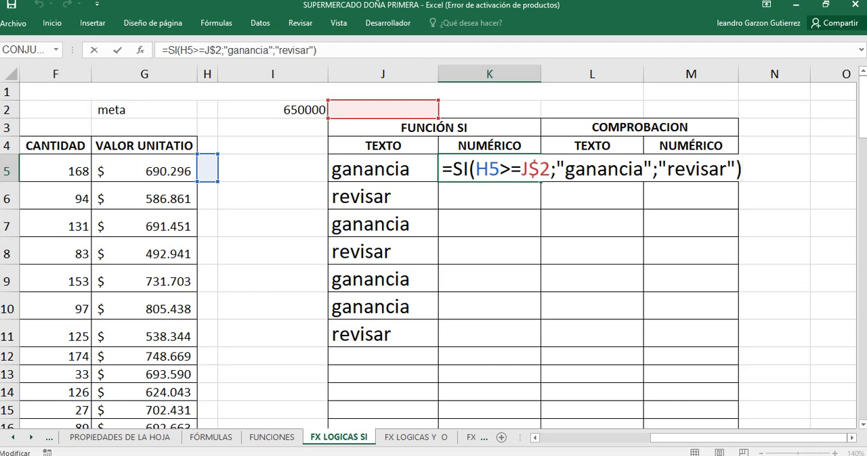
key("ctrl+Return")
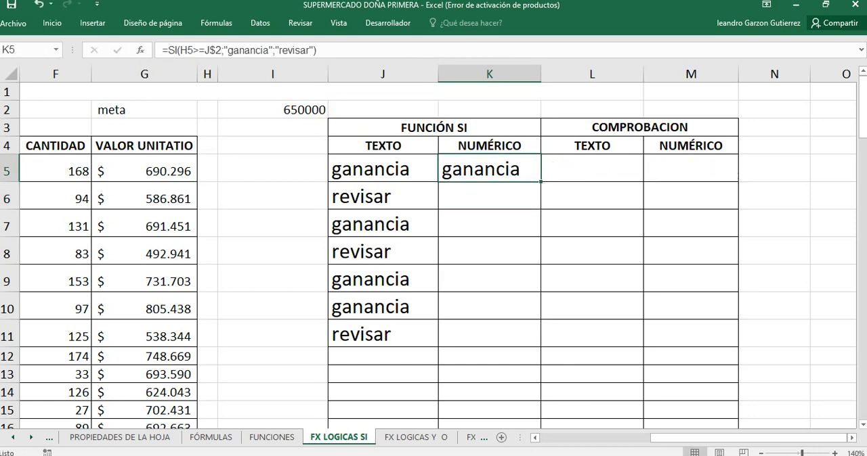
Step: Clear the copied SI formula from K5 in the NUMÉRICO column
key("BackSpace")
key("Return")
key("Up")
Step: Change the unit value reference in J5's SI formula to $G5, fixing only the column
key("Left")
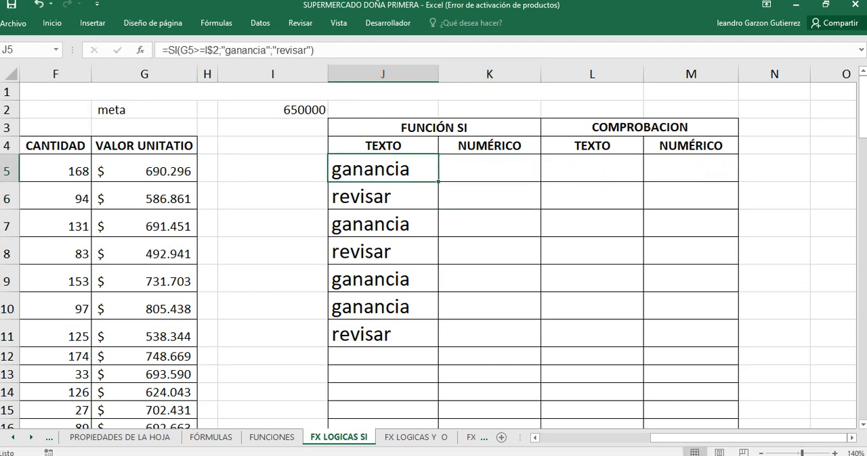
key("F2")
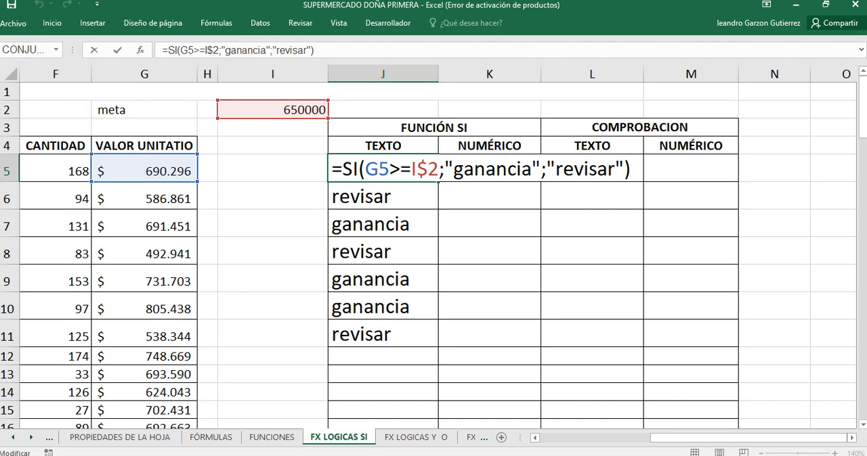
left_click(379, 169)
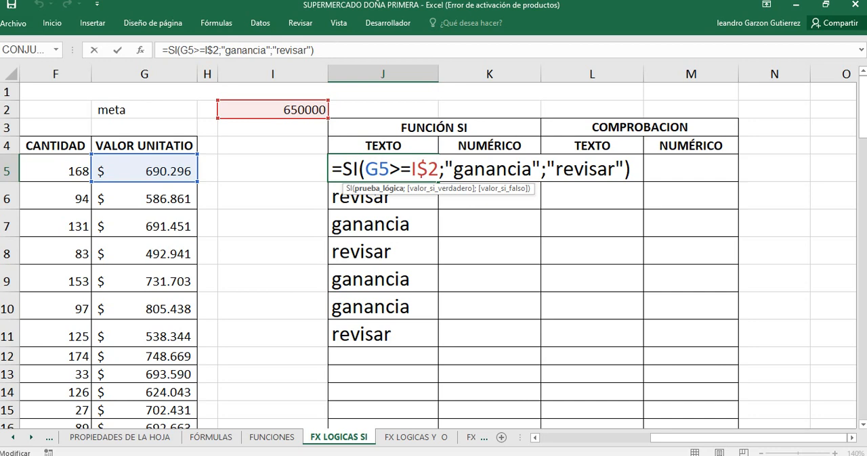
key("F4")
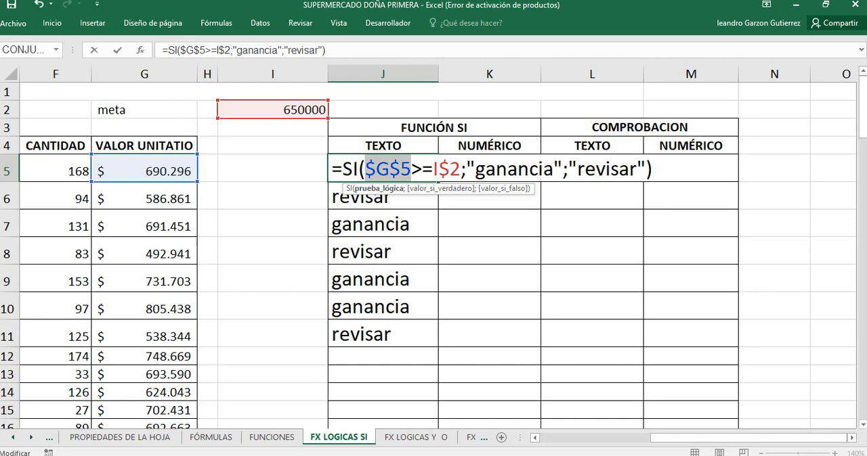
key("F4")
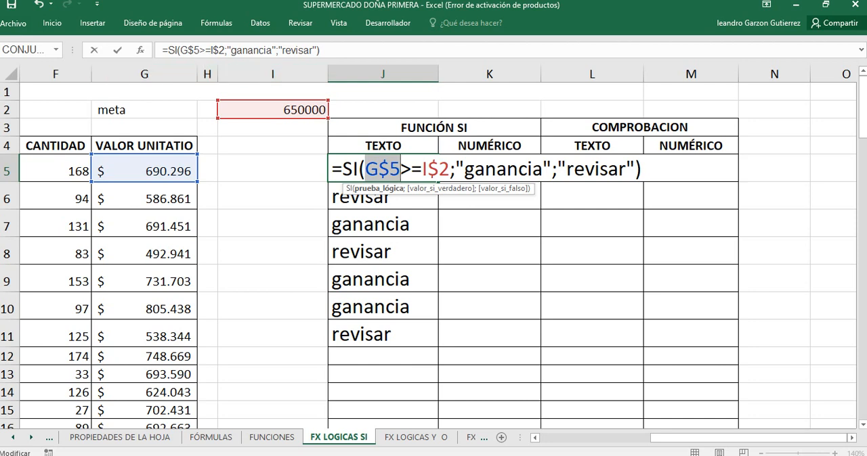
key("F4")
key("ctrl+Return")
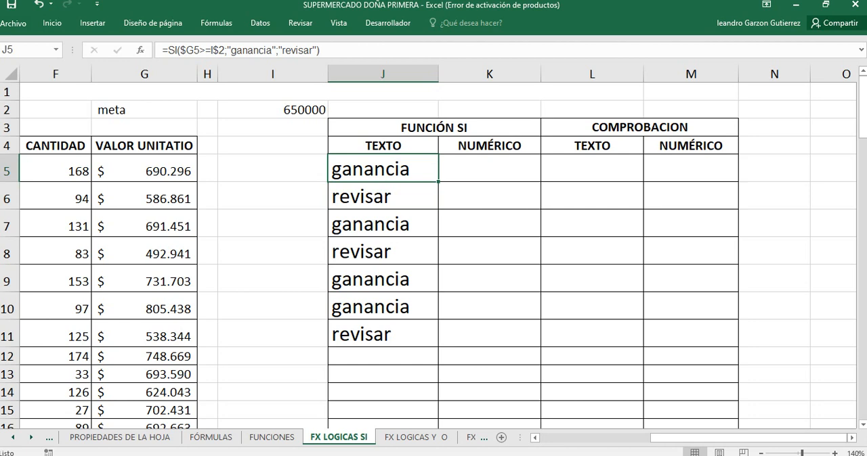
Step: Copy J5's SI formula into K5 and compare the references in both cells
key("ctrl+c")
key("Right")
key("ctrl+v")
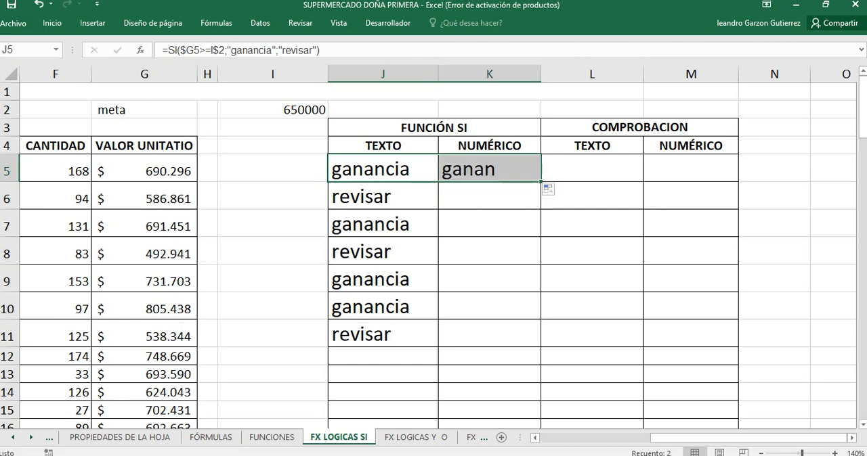
key("Escape")
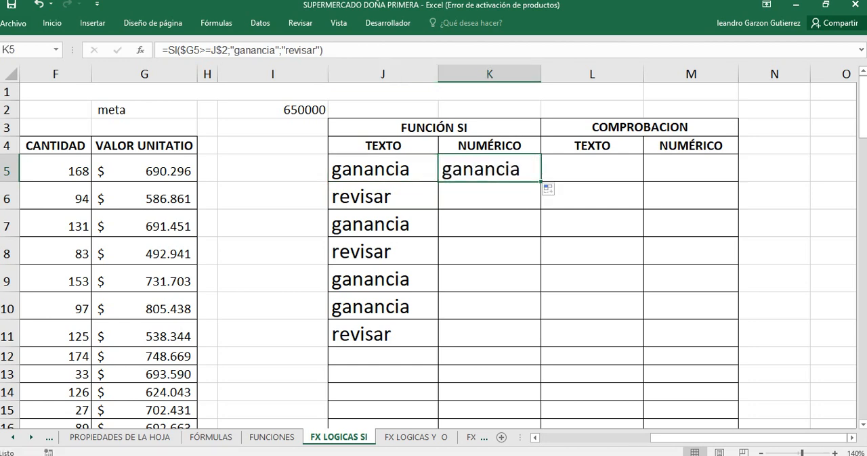
left_click(383, 169)
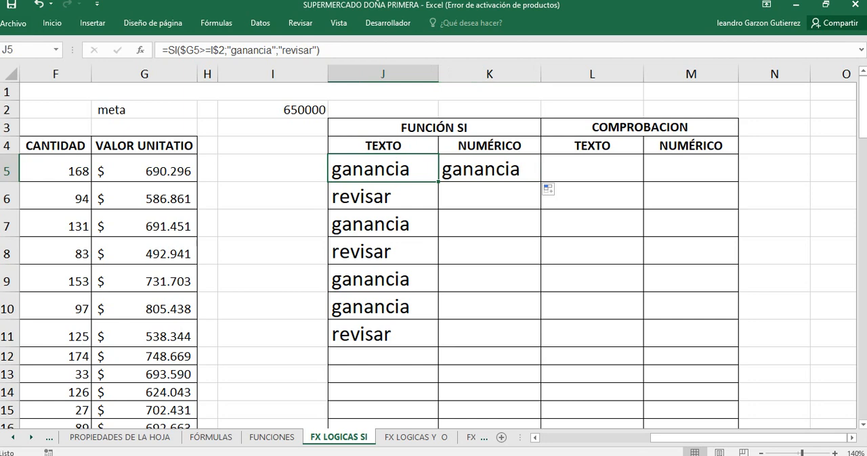
key("Right")
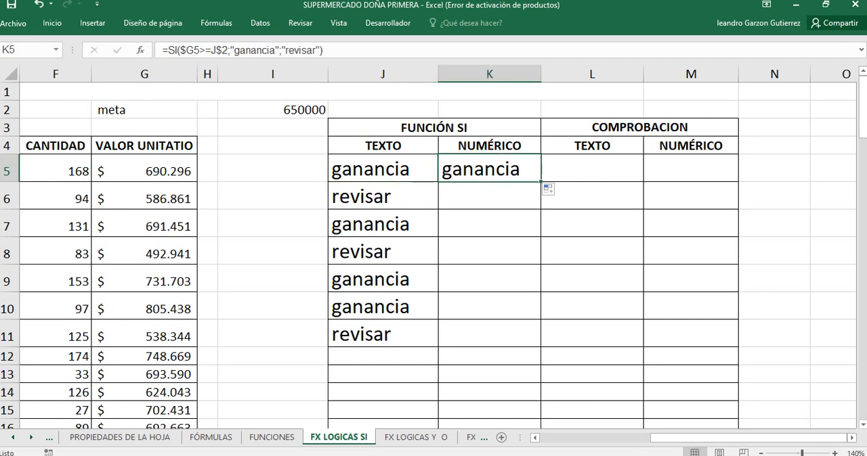
Step: Cycle the unit value reference in K5's SI formula through its reference types, and delete the contents of K5
key("F2")
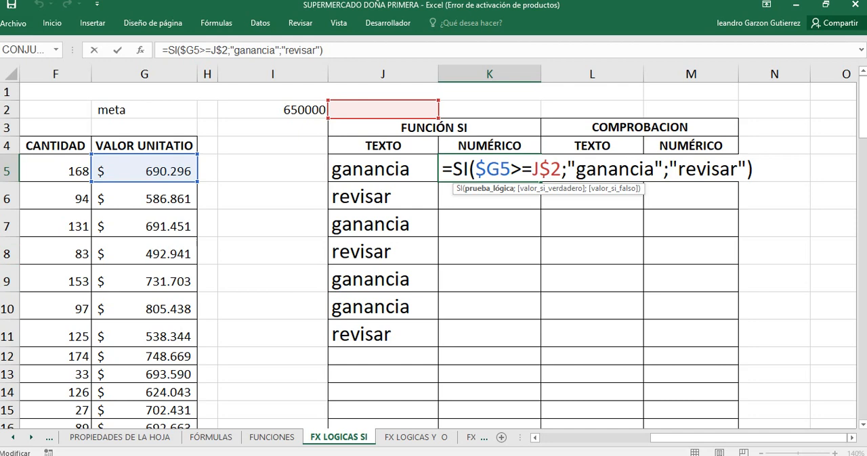
left_click(500, 169)
key("F4")
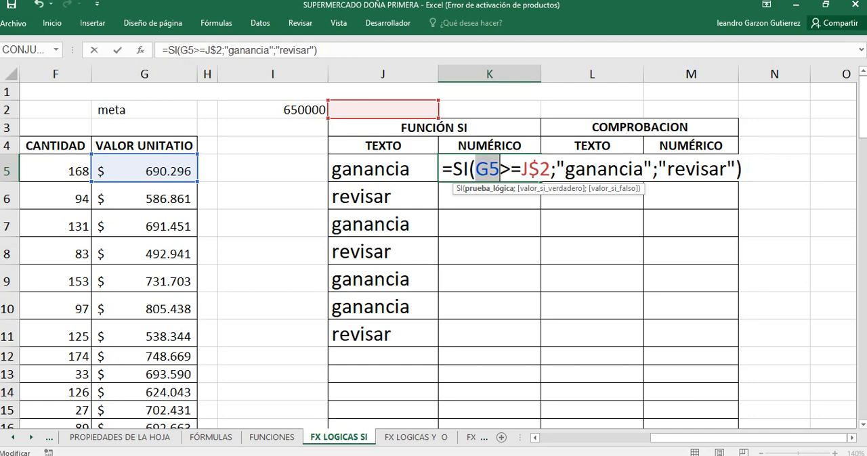
key("F4")
key("F4")
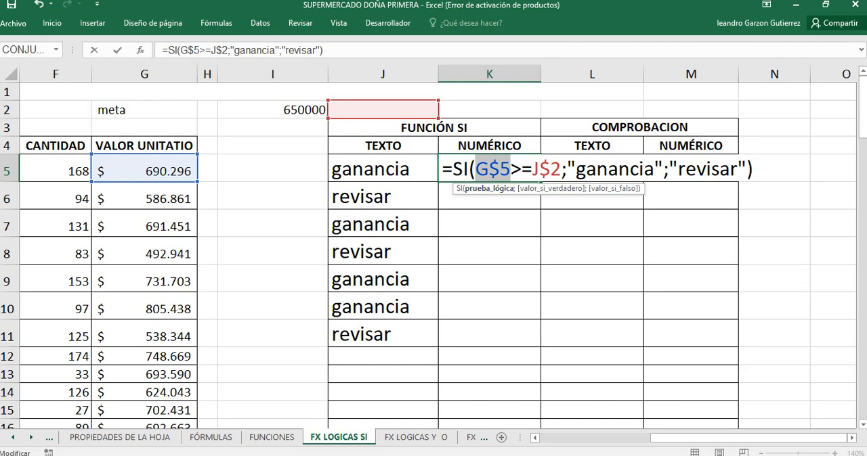
key("F4")
key("Return")
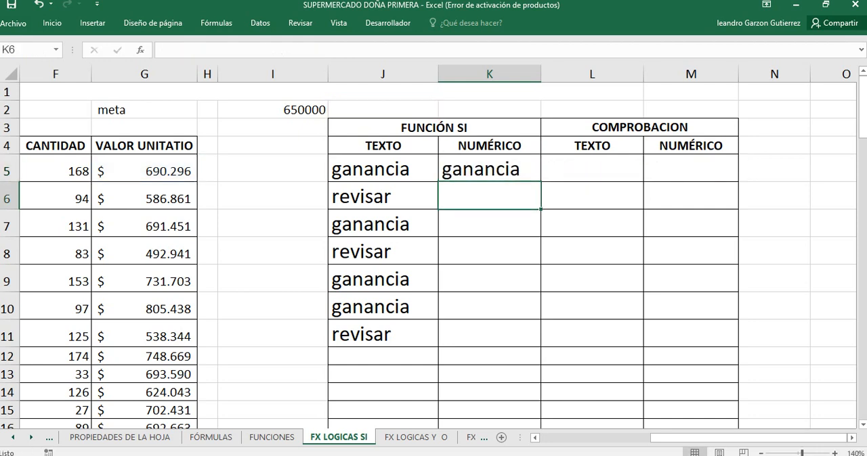
key("Up")
key("Delete")
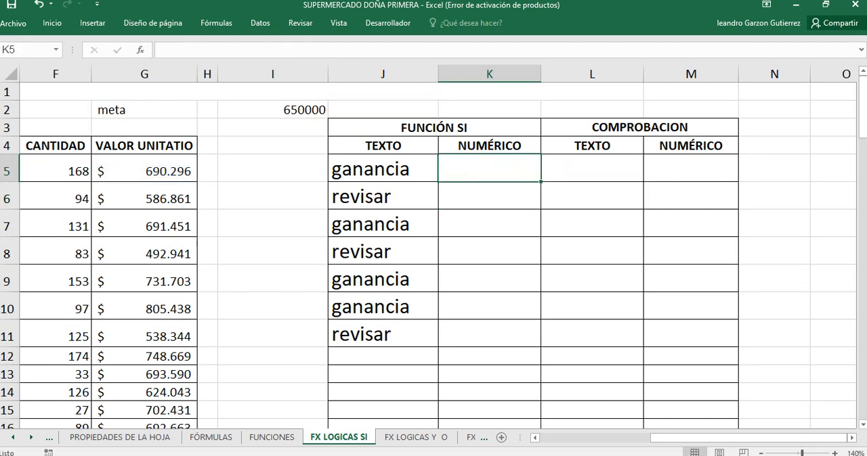
key("Down")
key("Down")
key("Up")
key("Up")
left_click_drag(489, 169, 488, 334)
left_click(489, 169)
left_click_drag(489, 169, 489, 306)
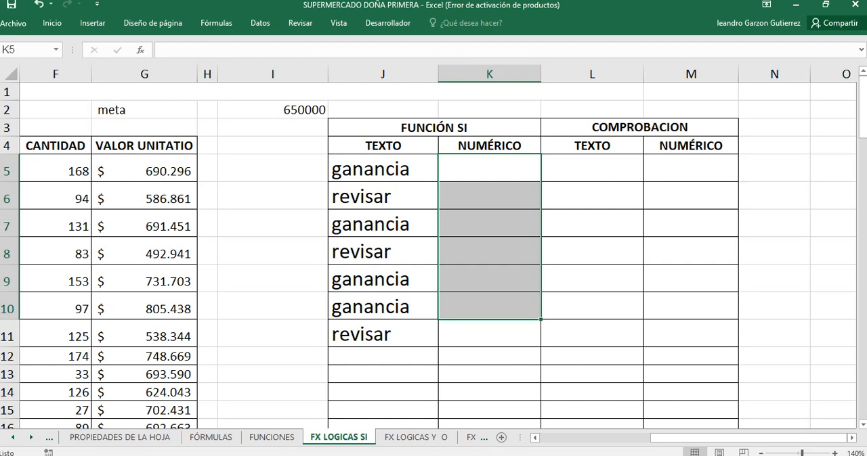
left_click(145, 169)
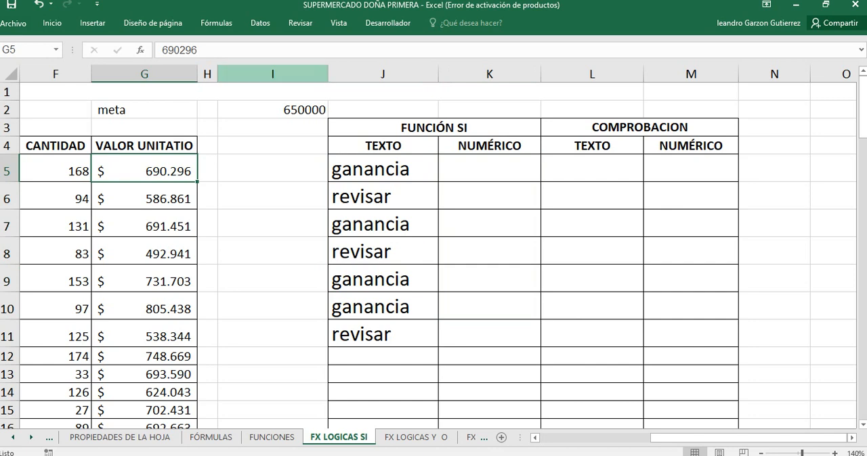
Step: Enter the percentage factor 0,15 in cell J2, beside the meta value
left_click(383, 109)
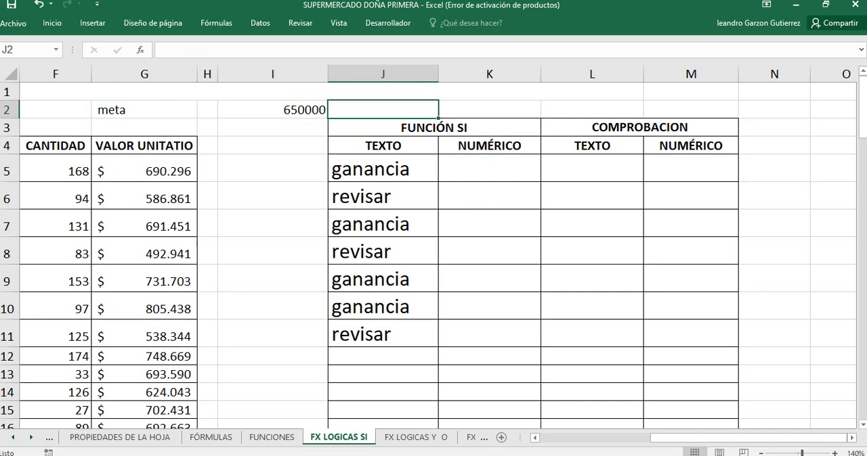
type("15")
key("BackSpace")
key("BackSpace")
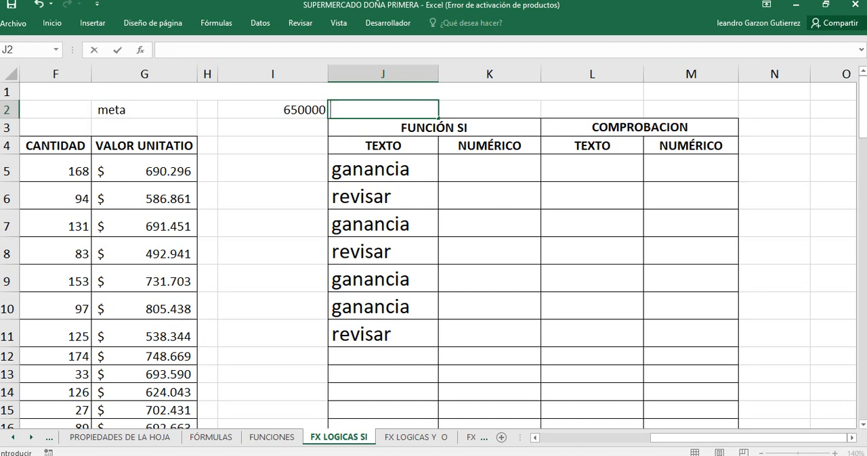
type("0,15")
key("Return")
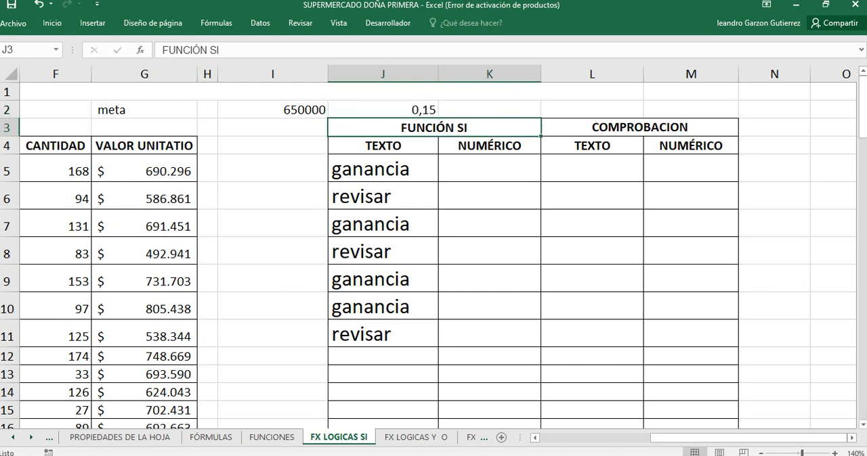
Step: Change the factor in J2 to 1,15
left_click(382, 109)
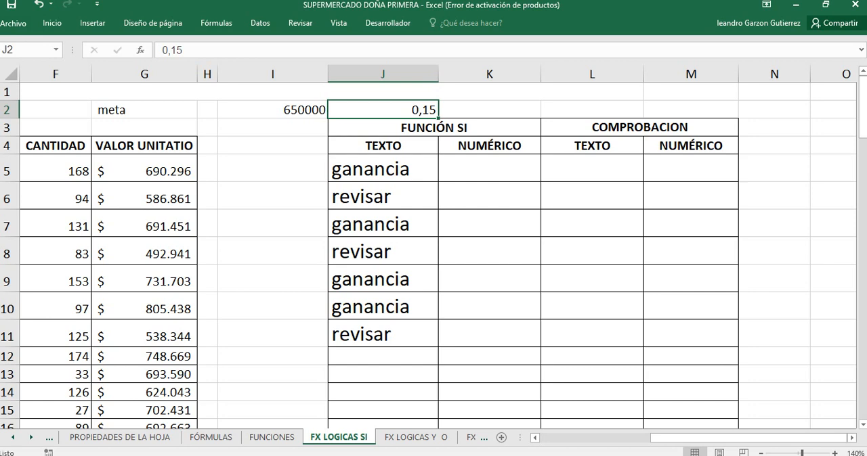
left_click(144, 169)
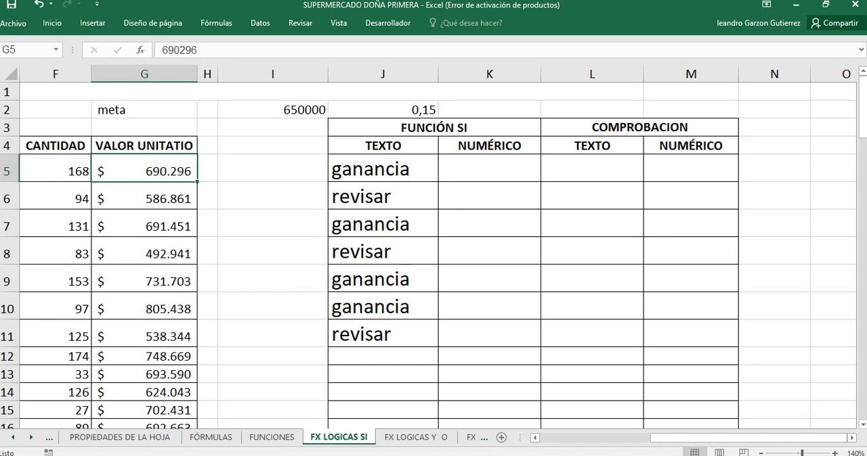
double_click(386, 109)
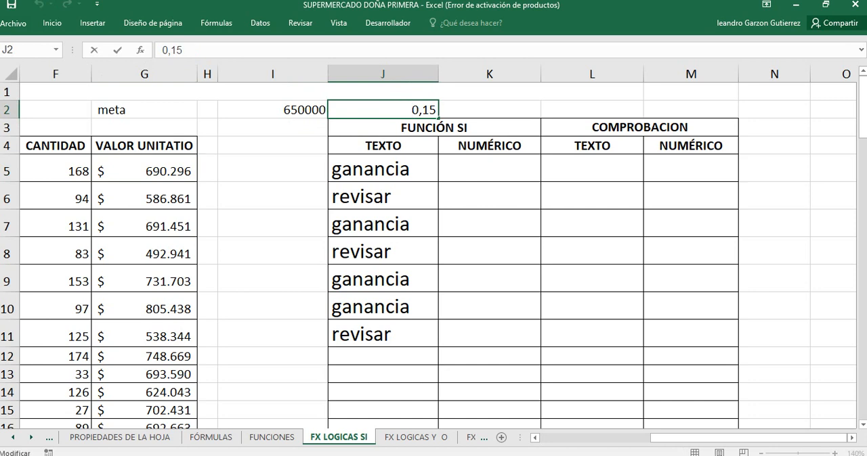
left_click(418, 109)
key("BackSpace")
type("1")
key("Return")
key("Up")
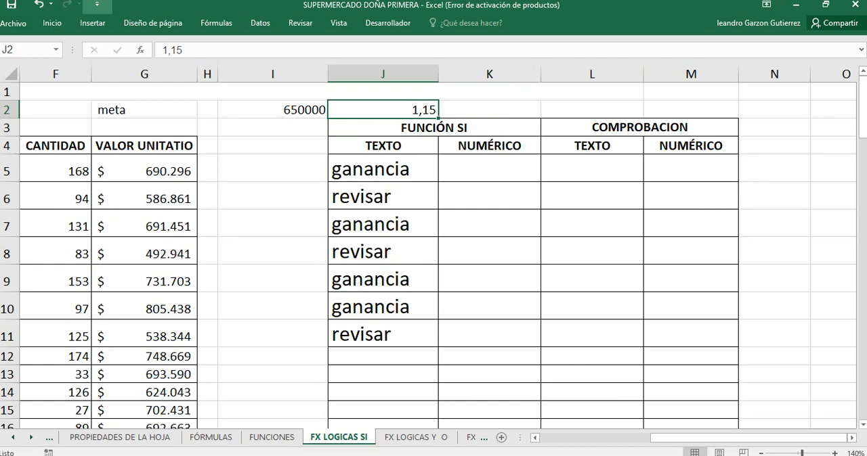
Step: Increase the font size of the factor in J2 to 14
left_click(52, 23)
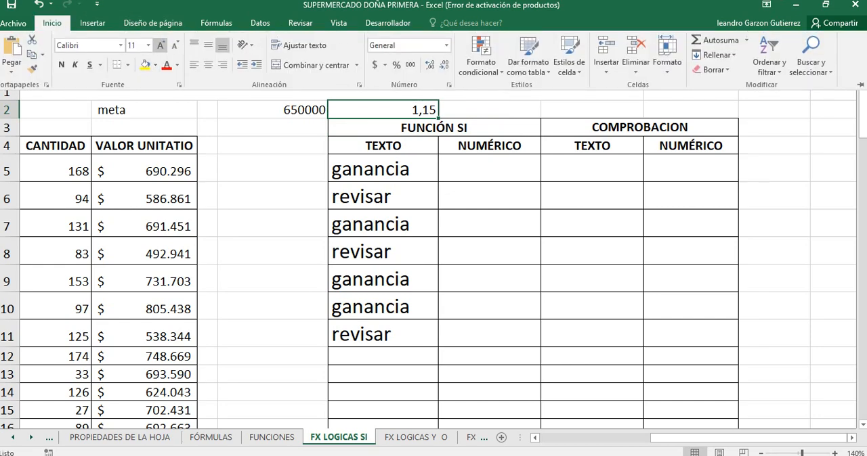
left_click(161, 46)
left_click(160, 45)
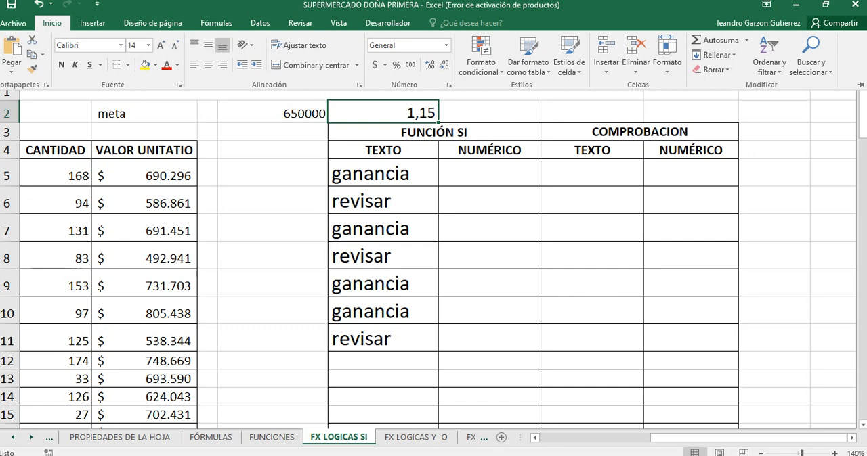
left_click(489, 174)
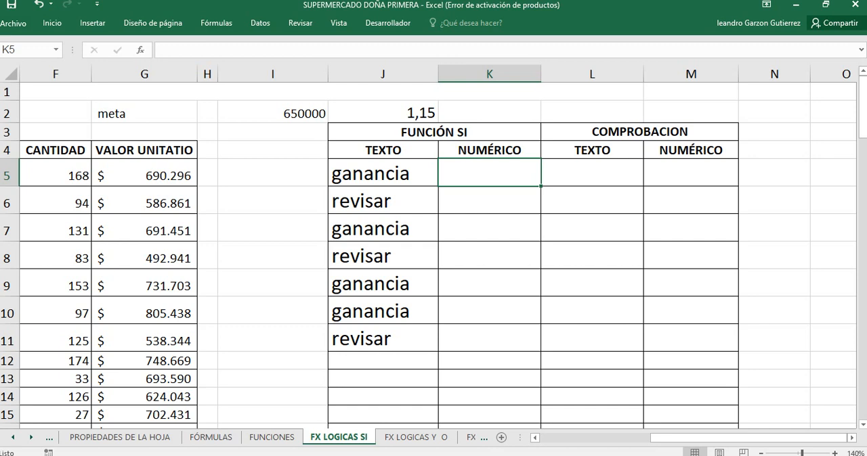
left_click(272, 113)
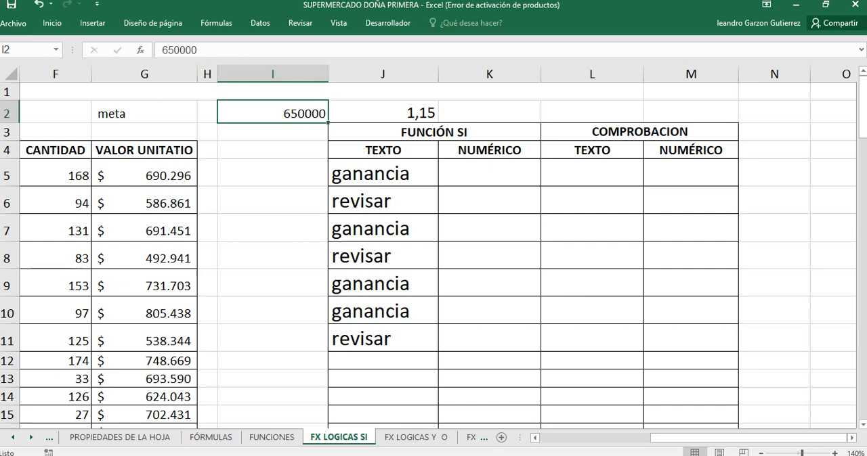
left_click(144, 175)
left_click(383, 113)
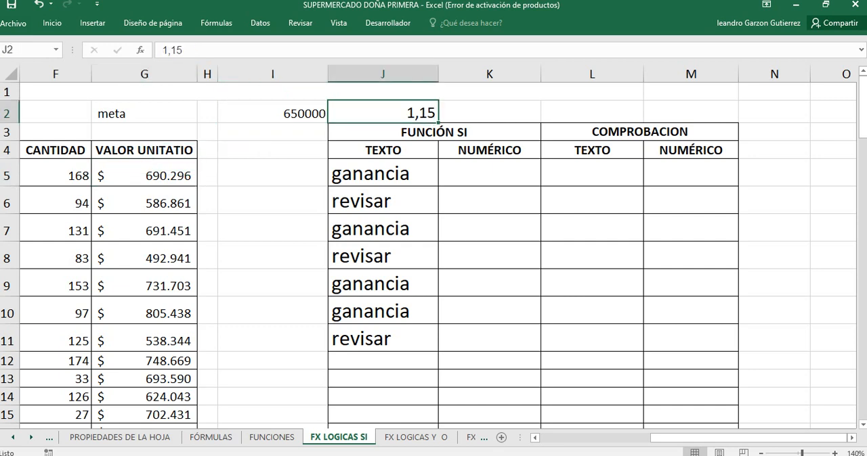
left_click(145, 176)
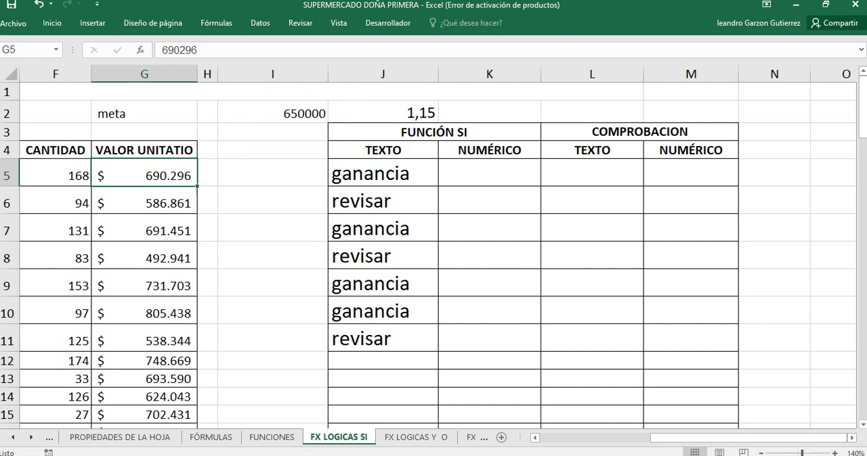
Step: Start an SI formula in K5 of the NUMÉRICO column with the logical test G5>=I2
left_click(489, 173)
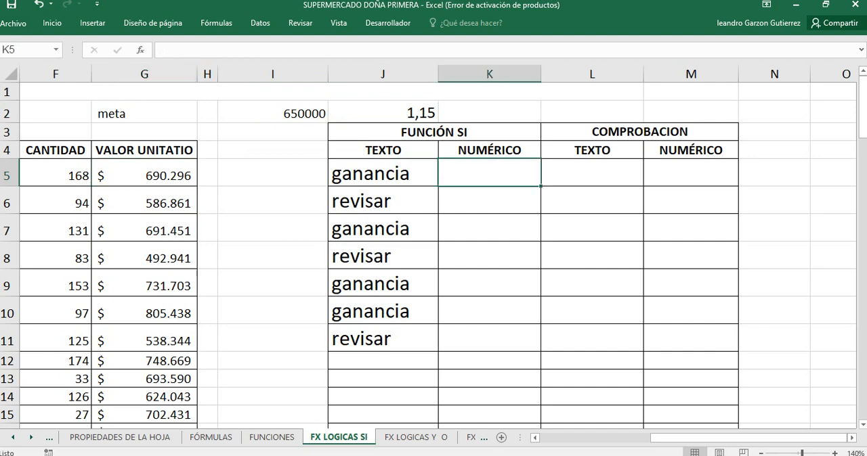
type("=")
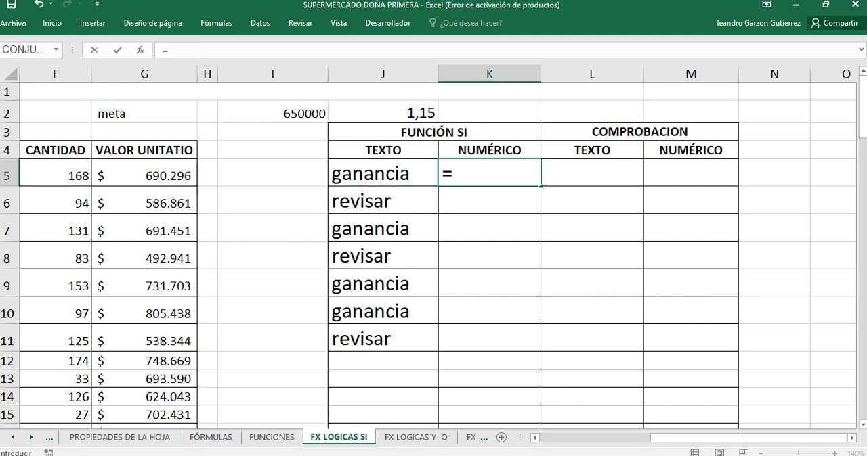
type("si(")
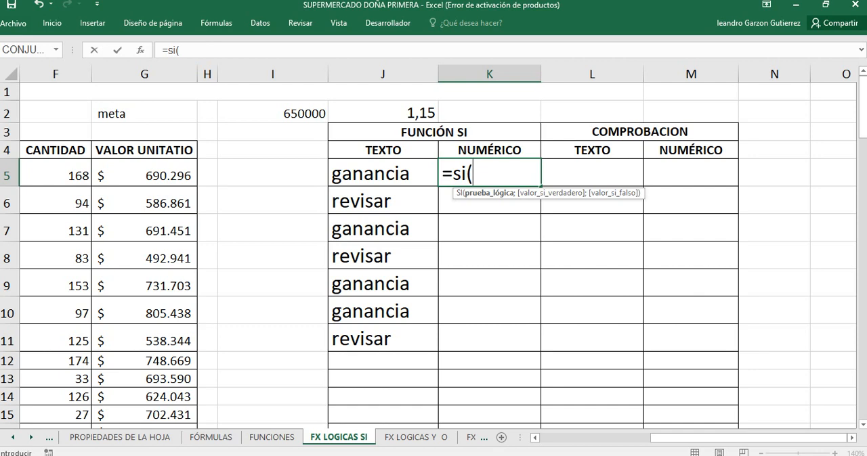
left_click(144, 174)
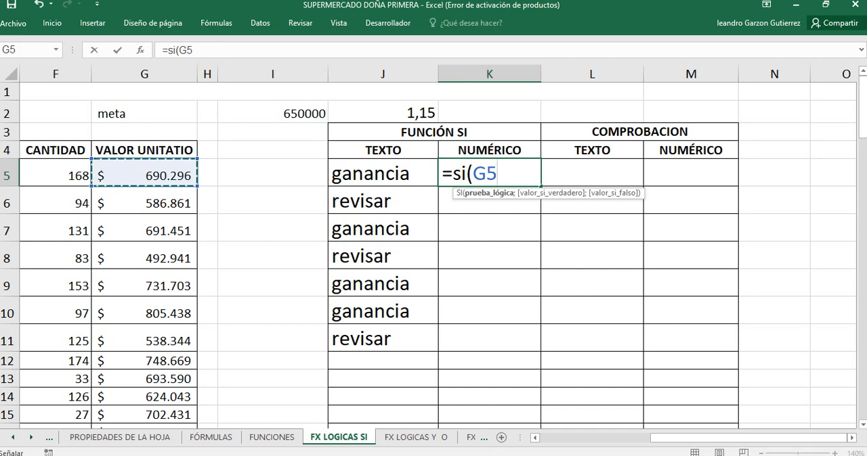
type("<")
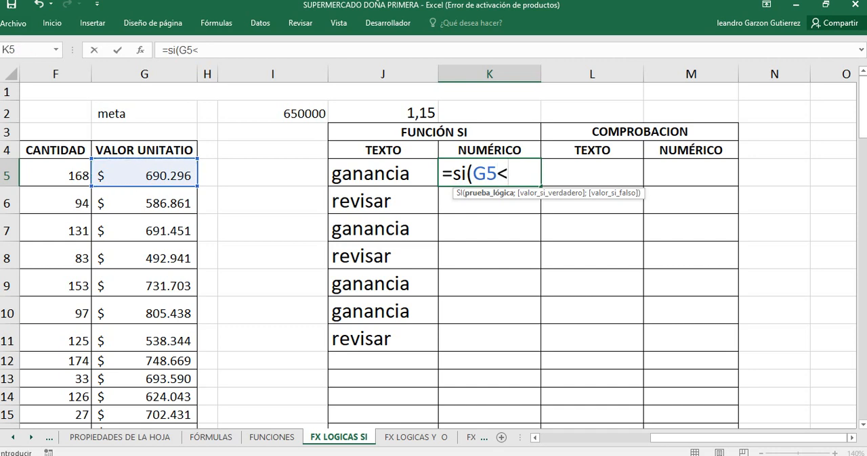
key("BackSpace")
type(">=")
left_click(272, 113)
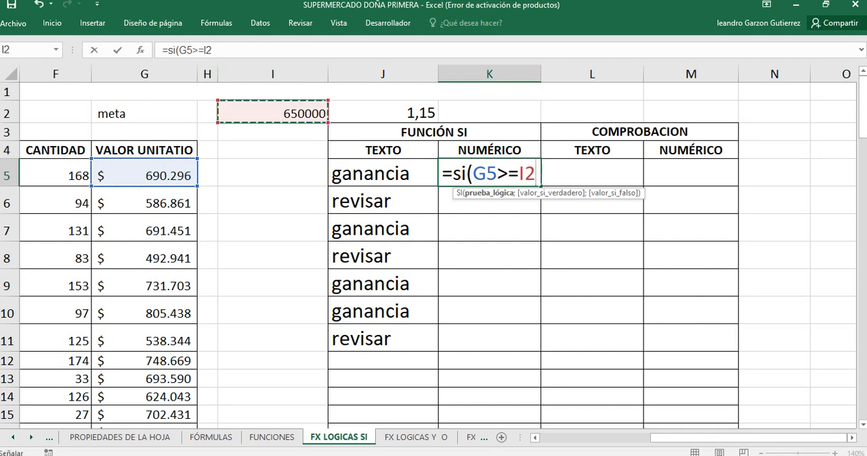
Step: Complete K5's SI formula with G5*I2 as the value if true and G5 as the value if false
type(";")
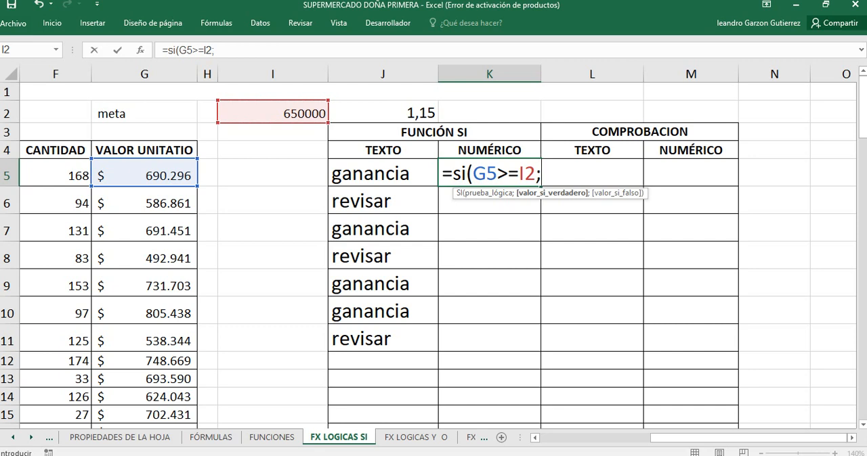
left_click(145, 175)
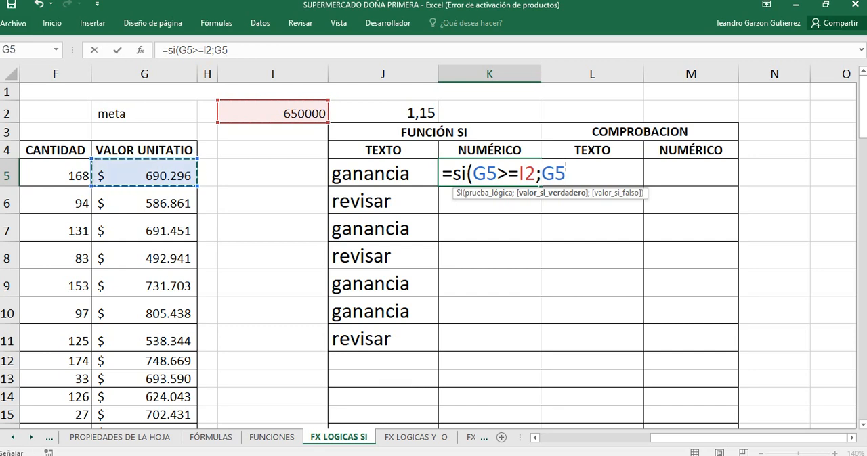
type("*")
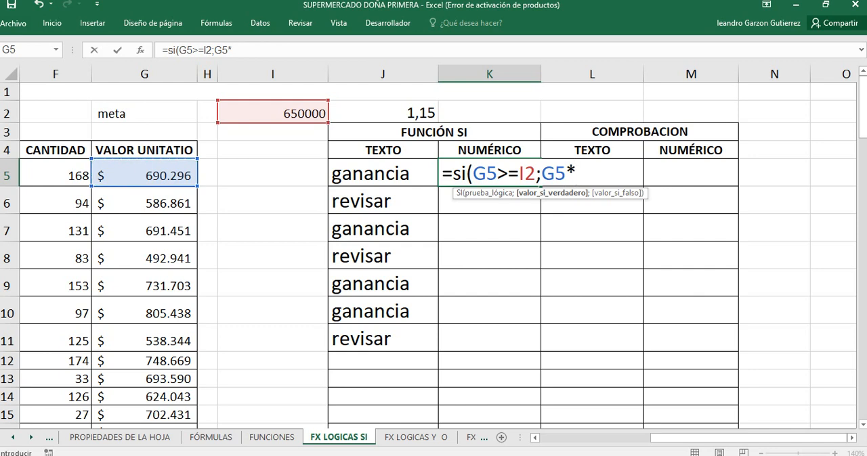
left_click(272, 113)
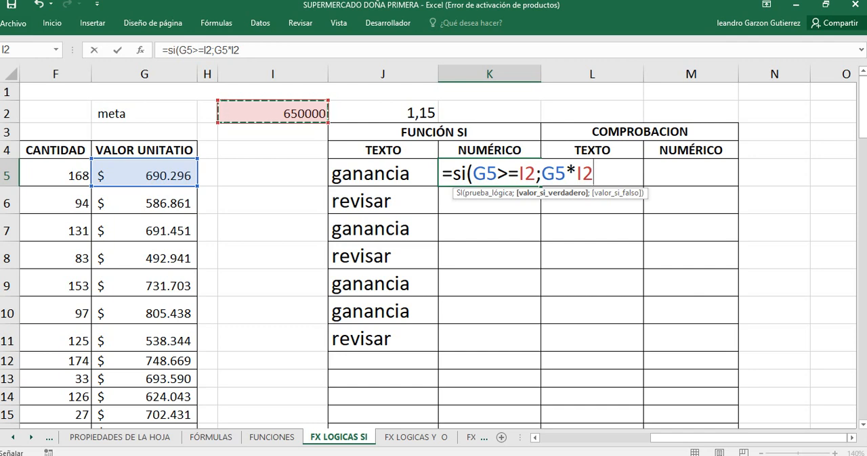
type(";")
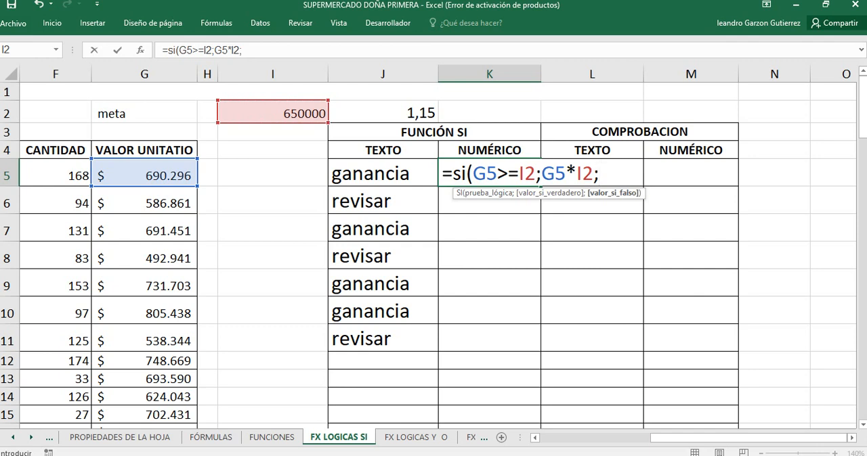
left_click(144, 174)
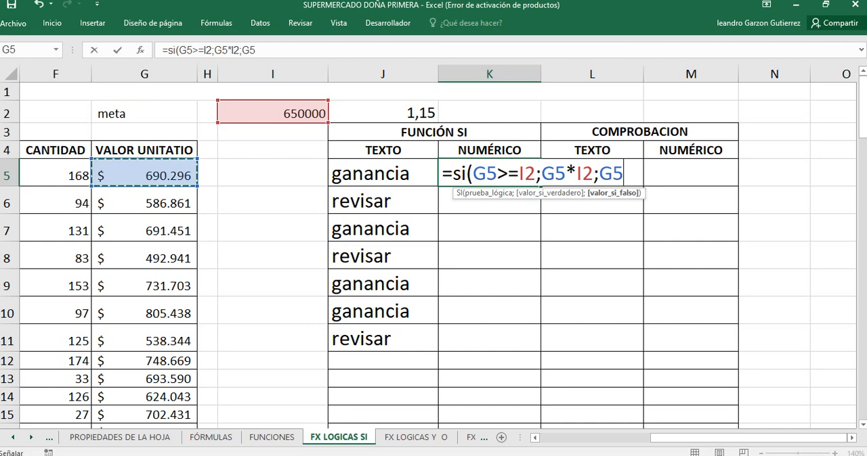
type(")")
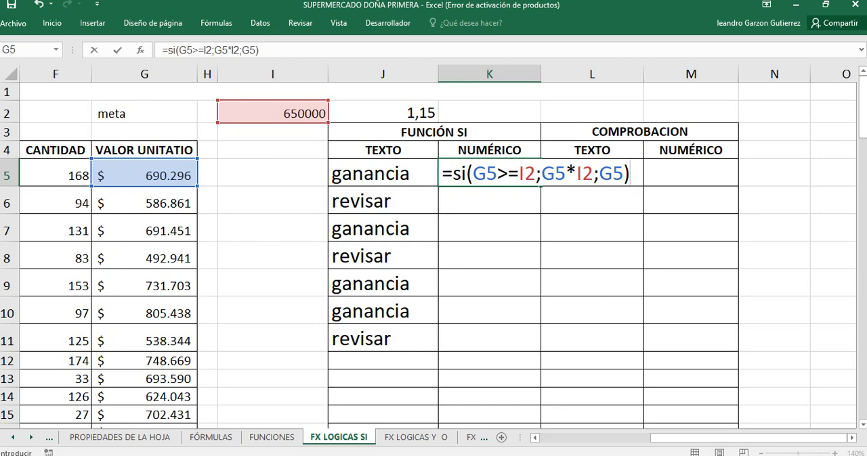
Step: Make both I2 references in K5's SI formula absolute as $I$2 and enter the formula
left_click(526, 174)
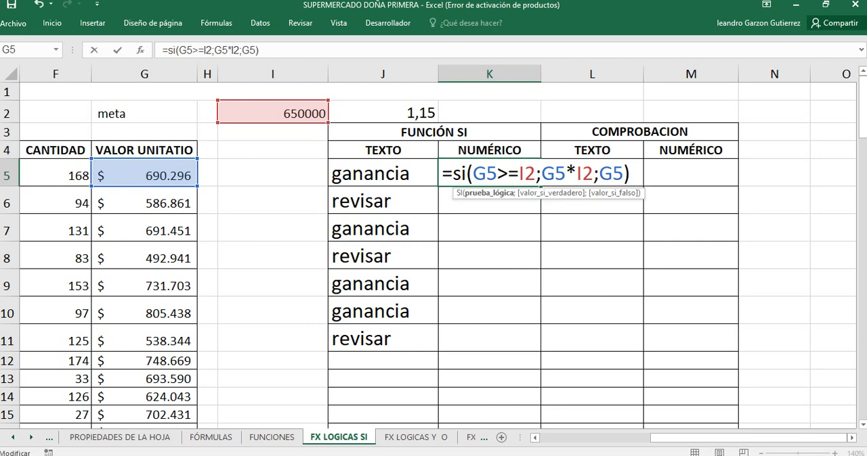
key("F4")
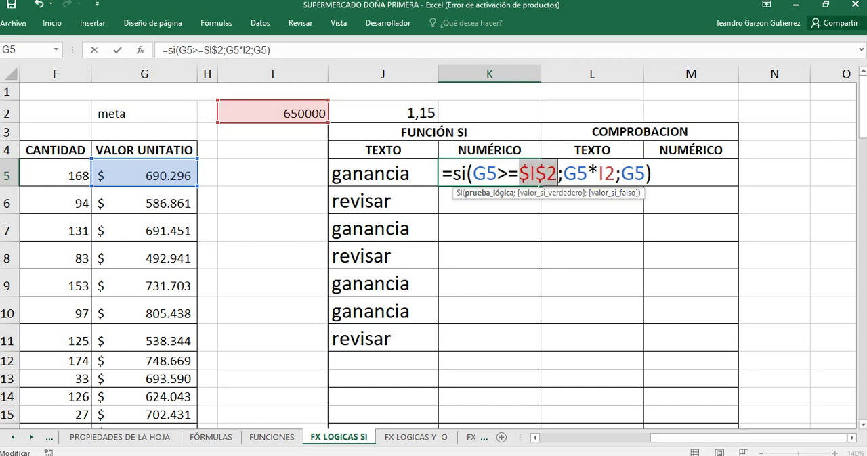
left_click(604, 174)
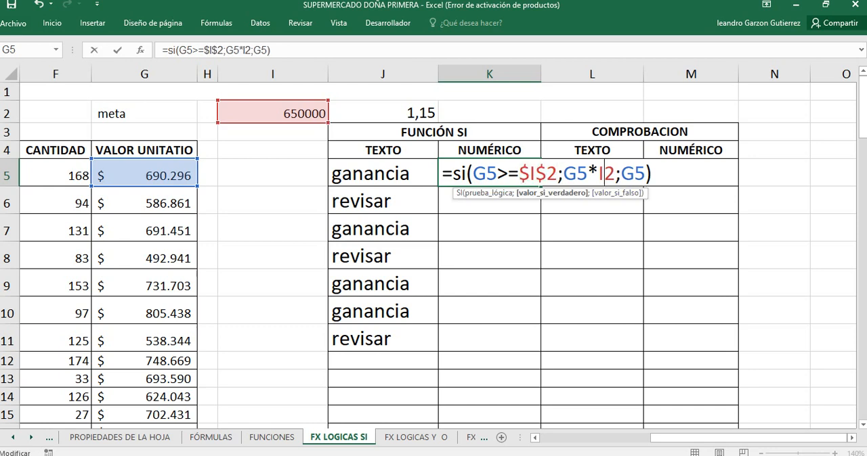
key("F4")
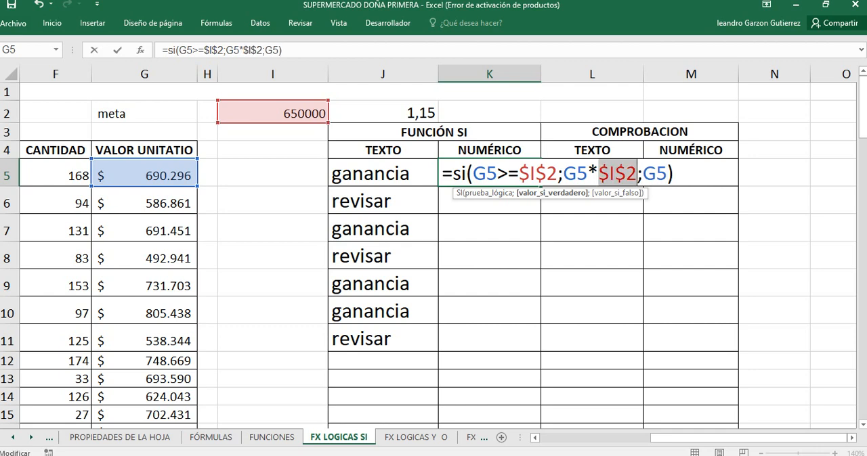
key("Return")
key("Up")
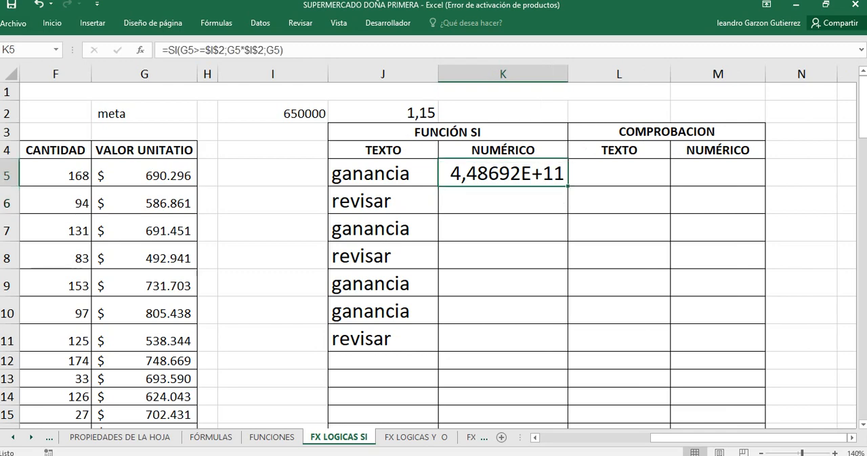
Step: Apply the thousands-separator Contabilidad format to K5 and widen column K to fit its content
left_click_drag(567, 73, 591, 73)
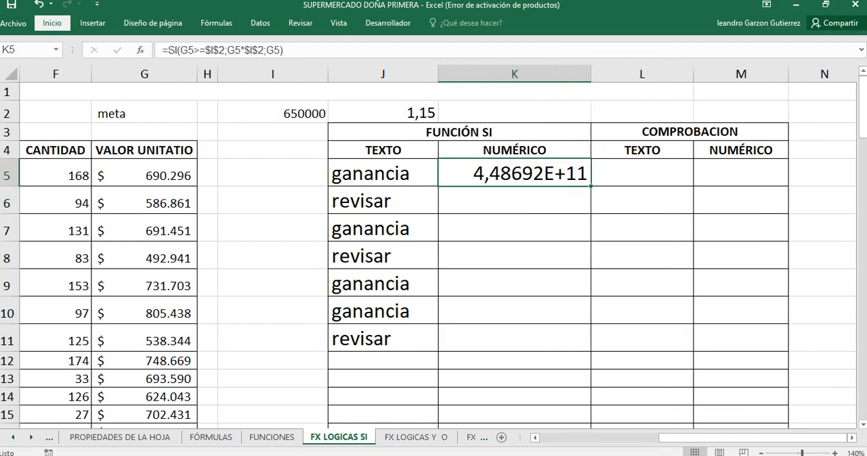
left_click(52, 23)
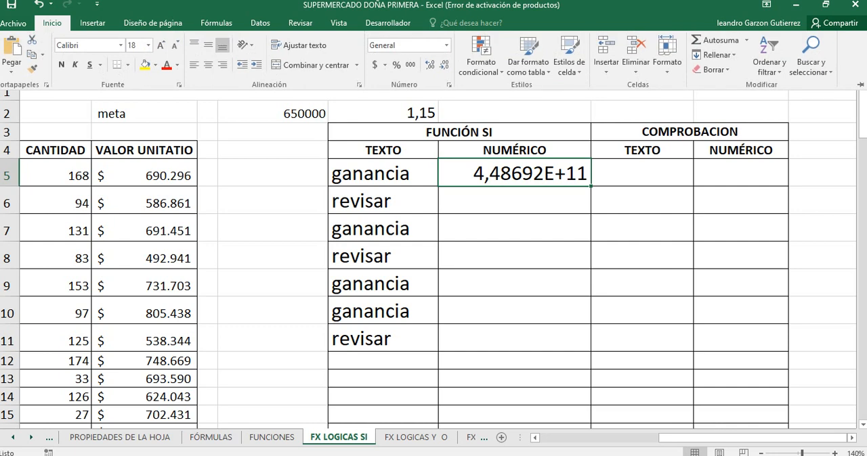
left_click(446, 46)
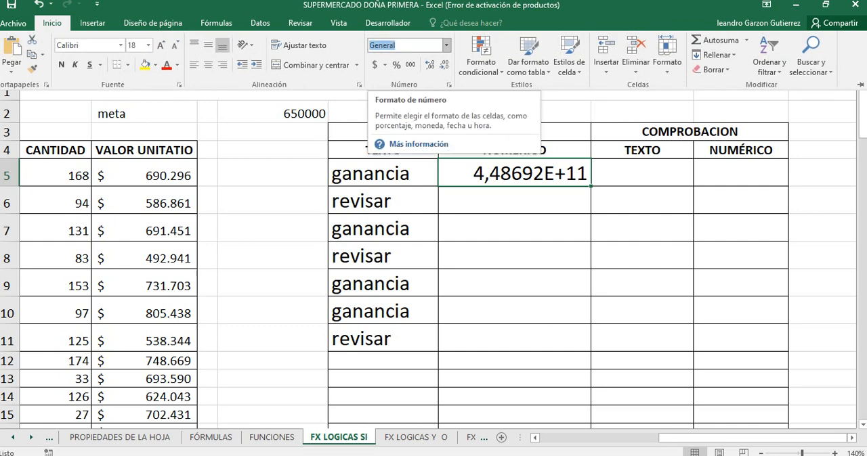
left_click(410, 65)
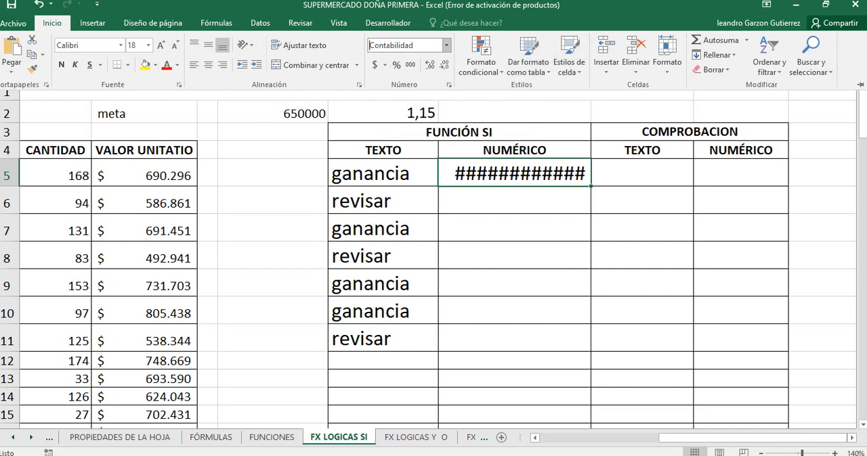
left_click(52, 23)
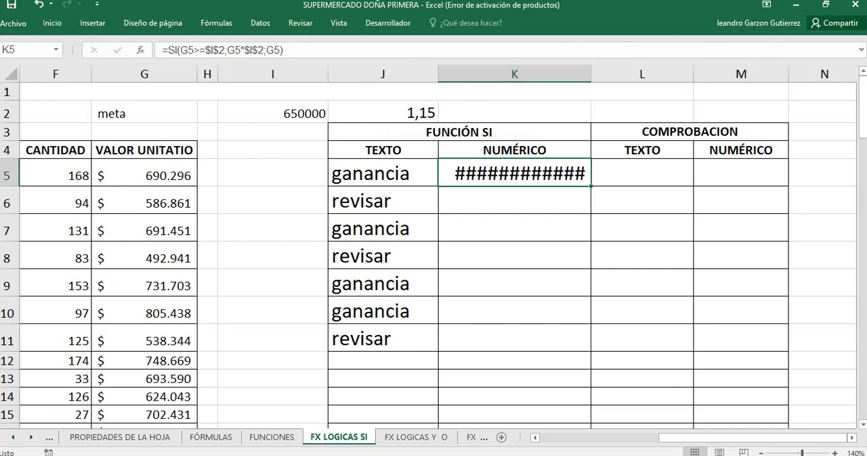
left_click(514, 112)
double_click(591, 74)
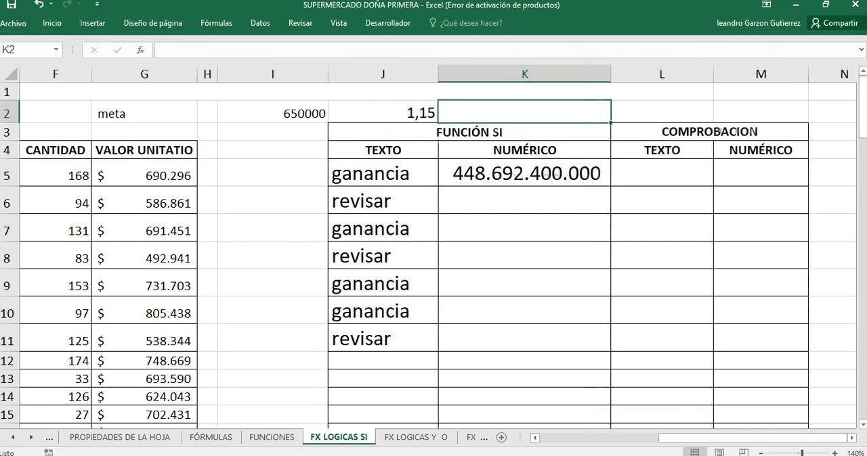
Step: Try to replace the $I$2 multiplier in K5's SI formula with a reference to the factor in J2
left_click(524, 173)
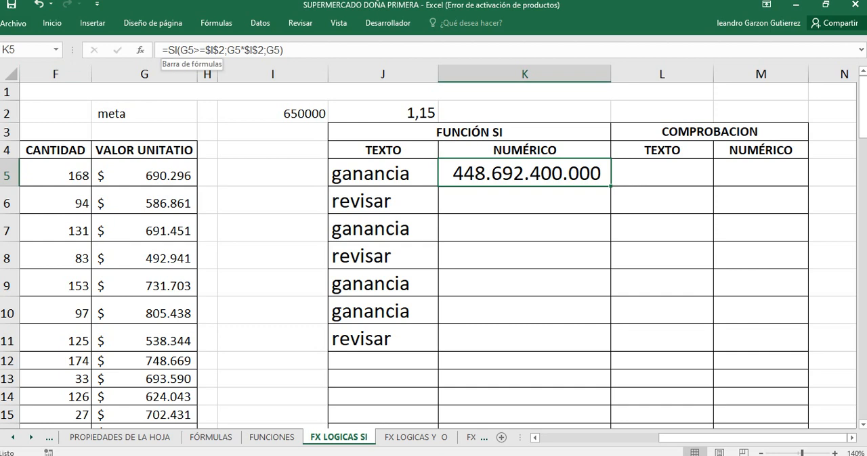
left_click(206, 49)
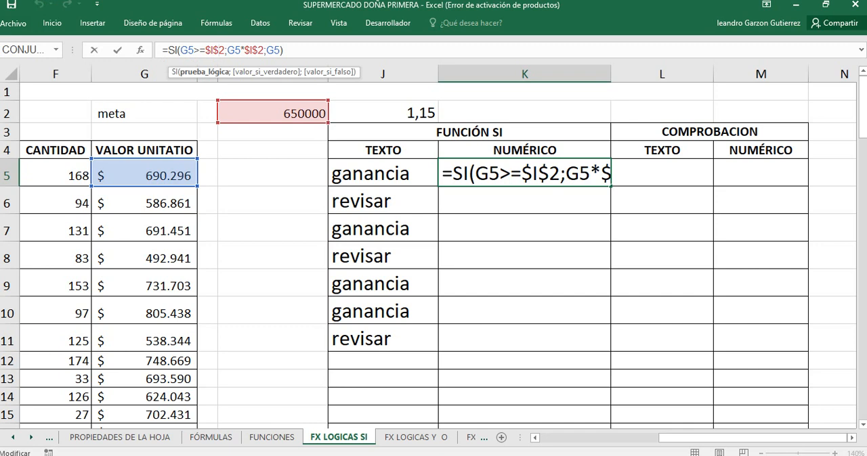
left_click(264, 50)
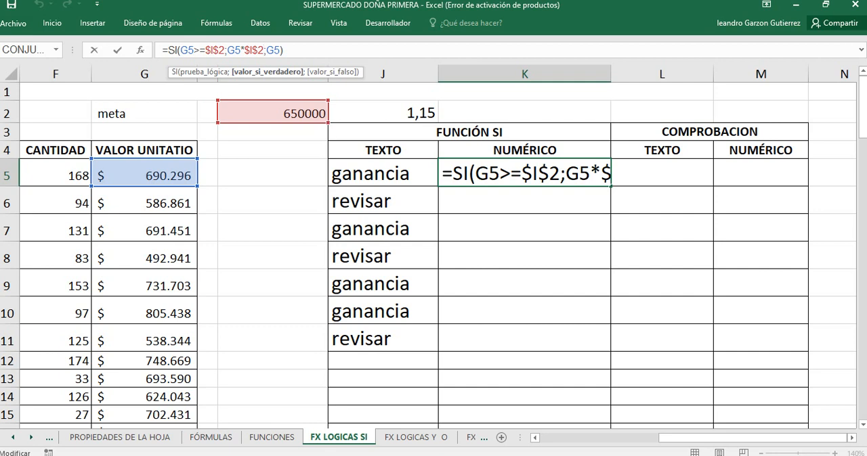
key("BackSpace")
key("BackSpace")
key("BackSpace")
key("BackSpace")
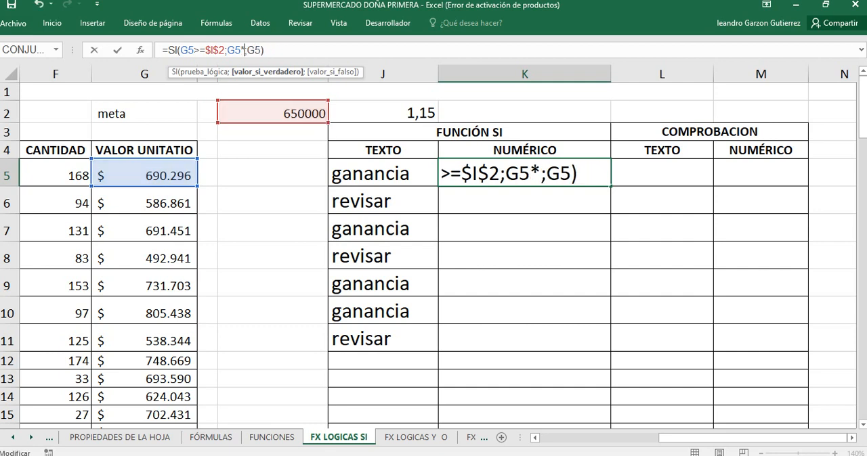
left_click_drag(305, 122, 382, 120)
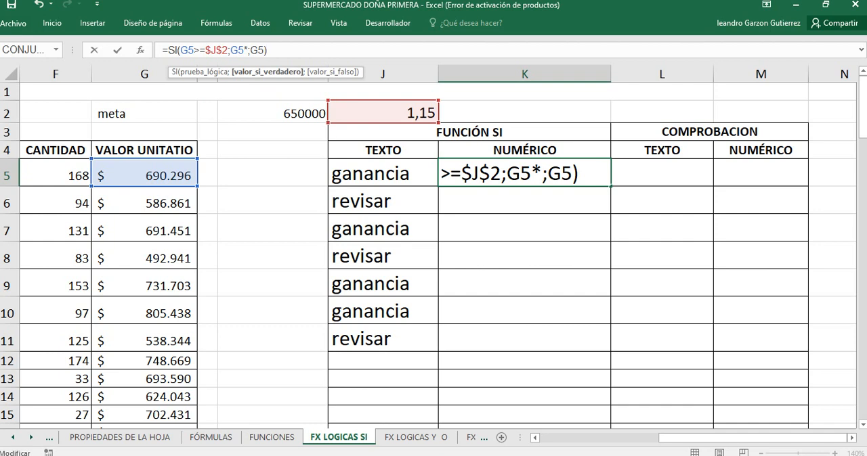
key("BackSpace")
key("BackSpace")
key("BackSpace")
key("BackSpace")
key("BackSpace")
key("BackSpace")
key("BackSpace")
key("BackSpace")
key("BackSpace")
key("BackSpace")
key("BackSpace")
key("BackSpace")
key("BackSpace")
key("BackSpace")
key("BackSpace")
key("BackSpace")
key("BackSpace")
key("BackSpace")
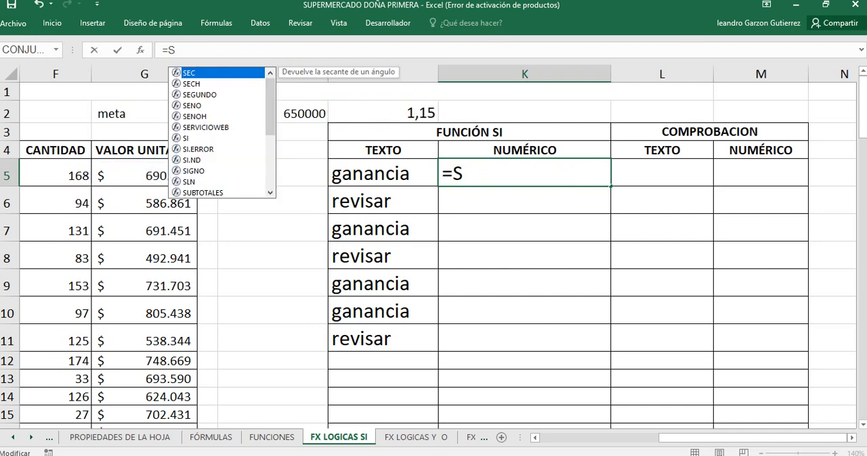
type("i")
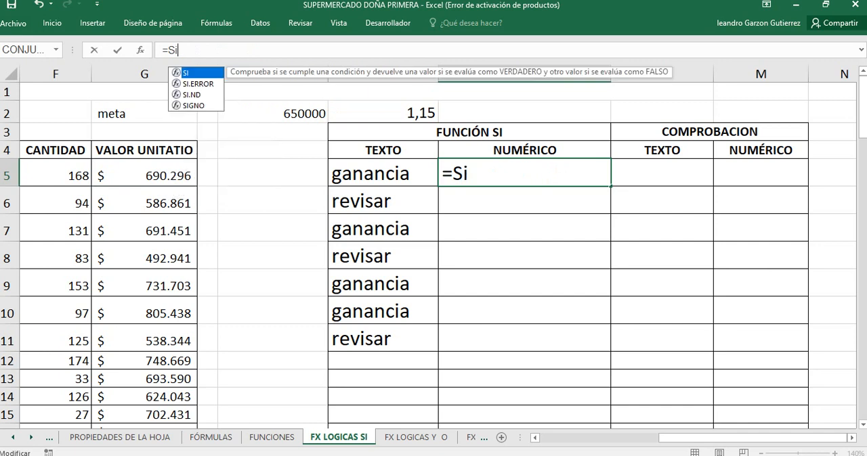
type("(")
left_click(144, 175)
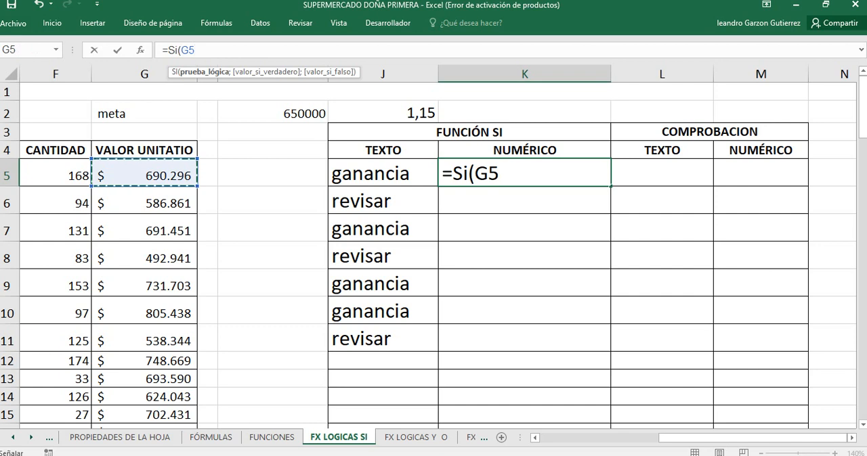
type("<")
key("BackSpace")
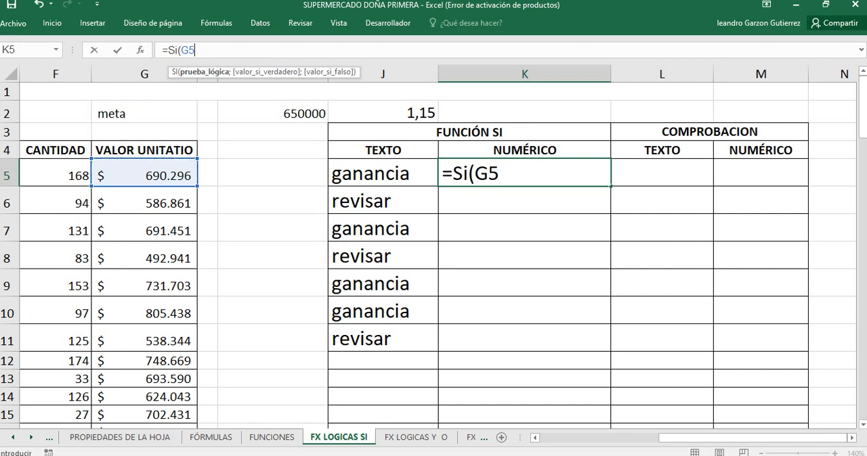
type(">=")
left_click(273, 113)
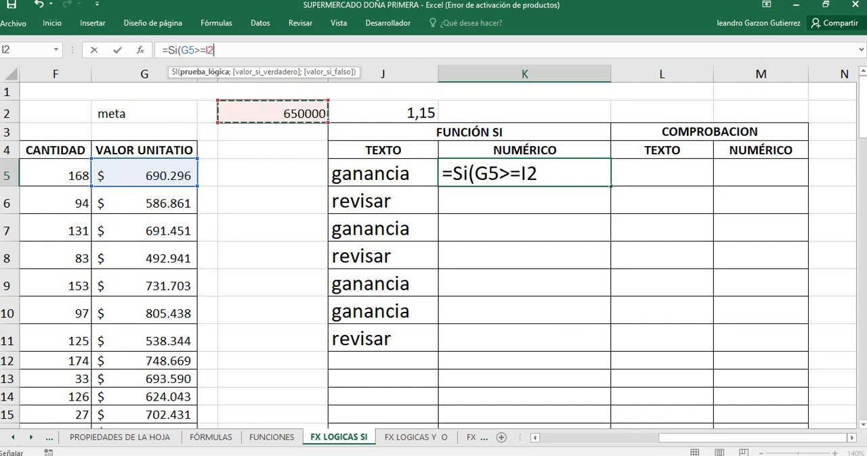
type(";")
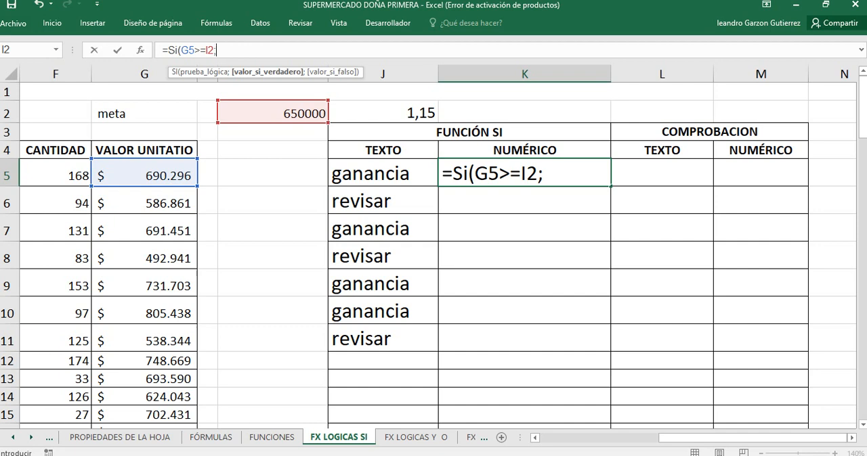
left_click(144, 176)
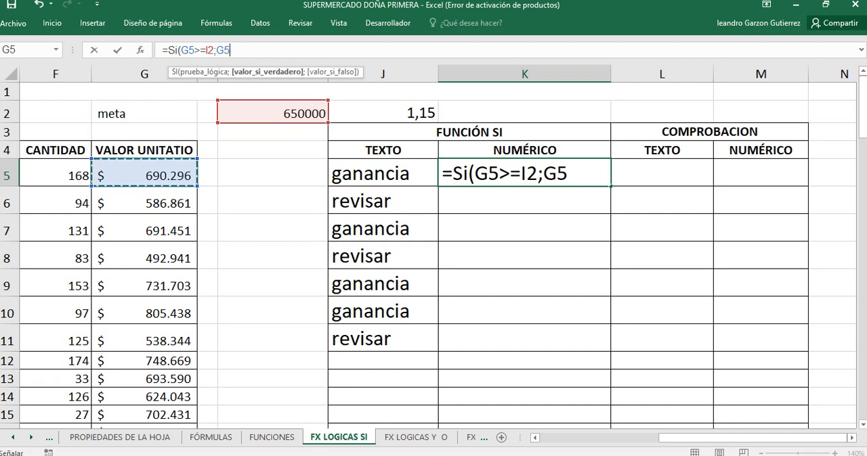
key("shift+Left")
key("shift+Left")
key("shift+Left")
key("shift+Left")
key("shift+Left")
key("shift+Left")
key("shift+Left")
key("shift+Left")
key("shift+Left")
key("shift+Left")
key("shift+Left")
key("shift+Left")
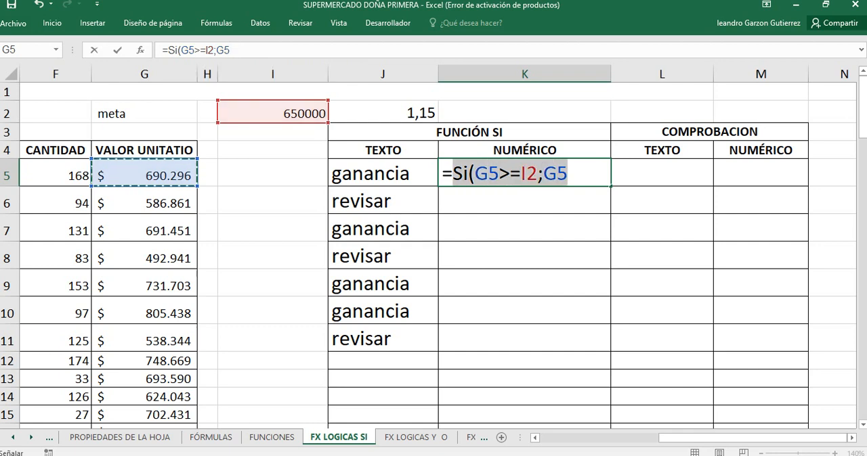
key("F2")
key("BackSpace")
key("BackSpace")
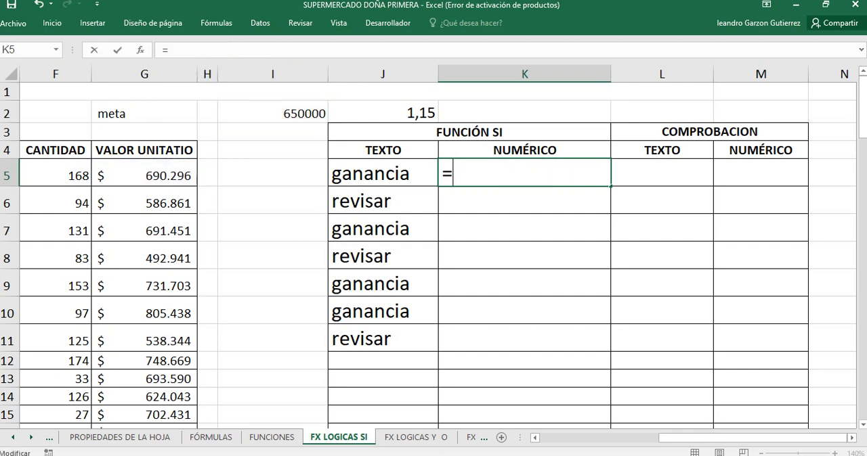
left_click(524, 229)
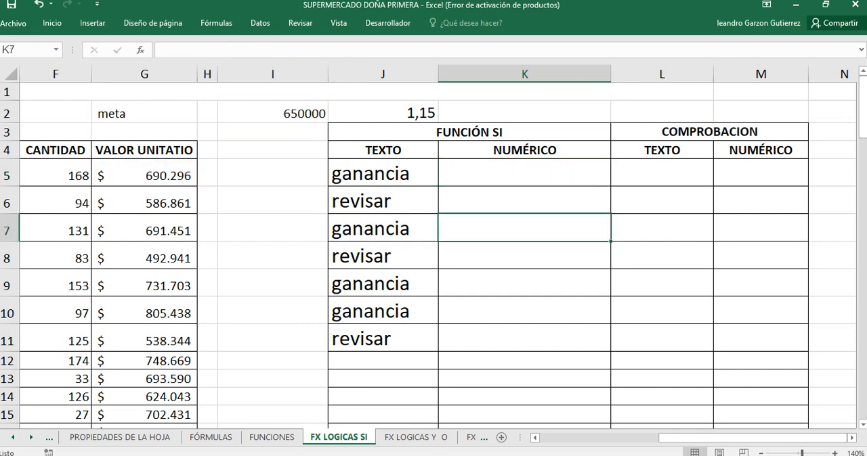
Step: Start a new SI formula in K5 with the logical test G5>=I2
double_click(525, 173)
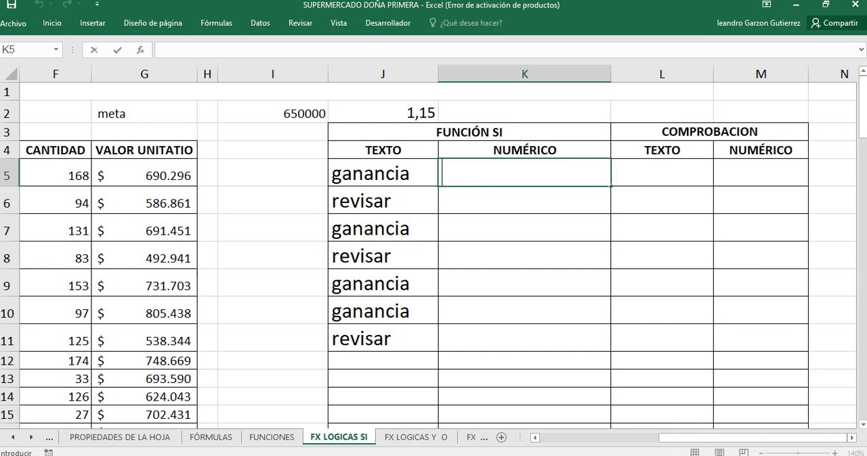
type("=")
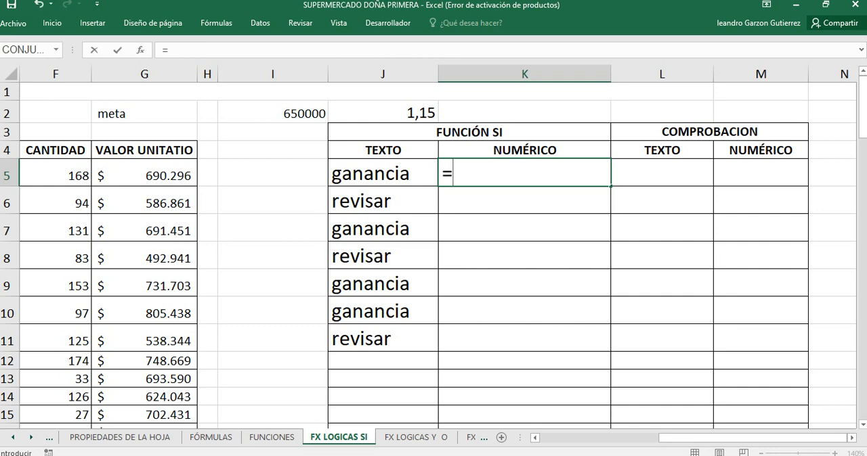
type("si(")
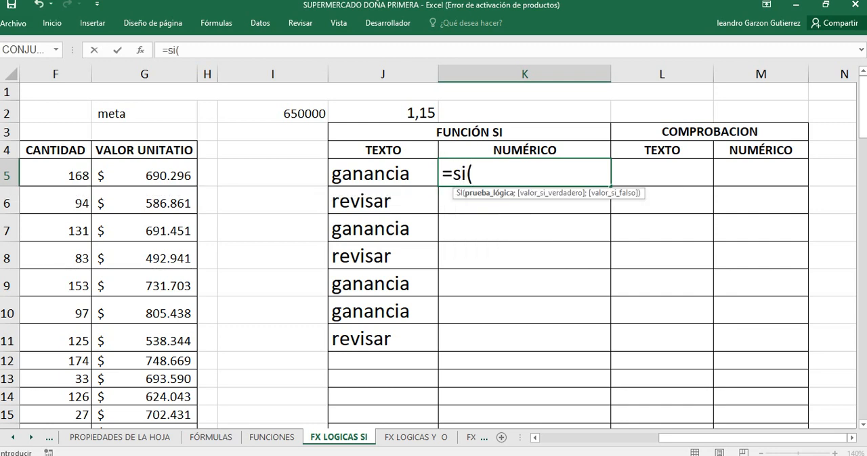
left_click(144, 174)
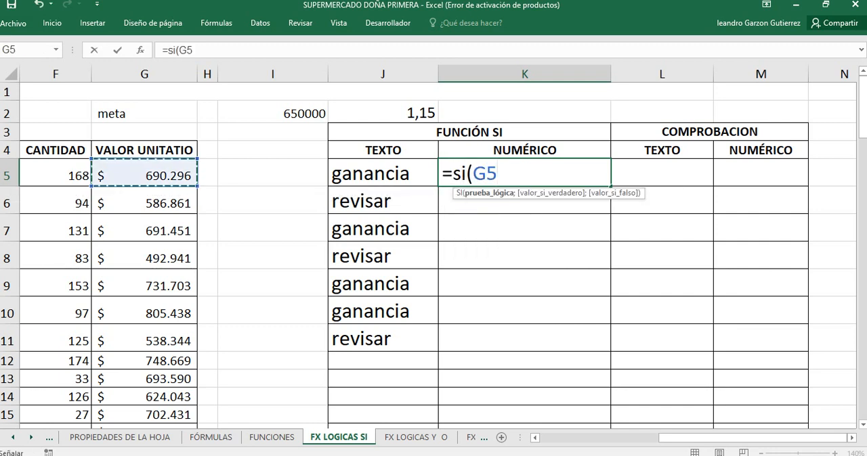
type(">=")
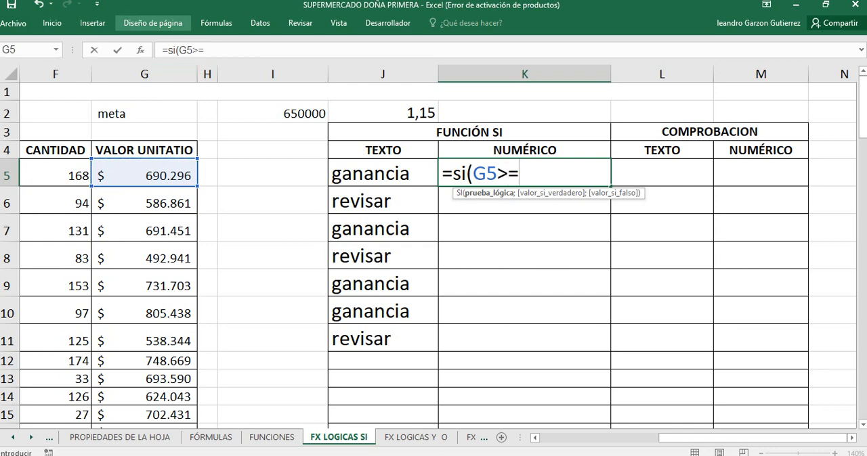
left_click(272, 113)
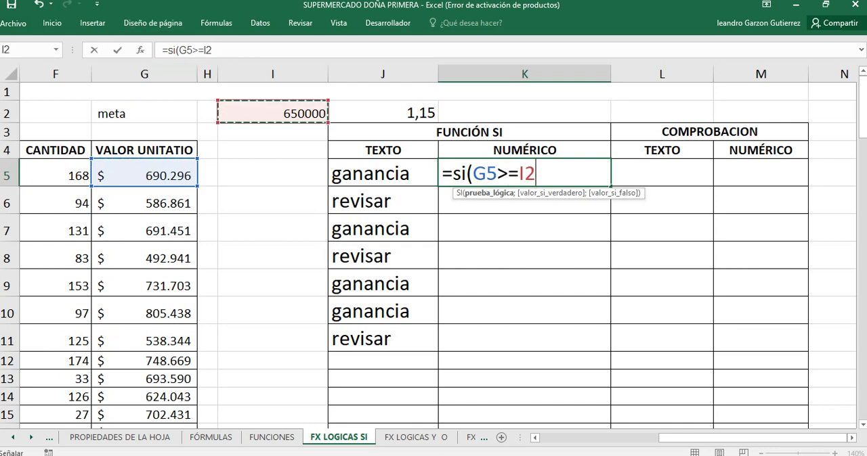
type(";")
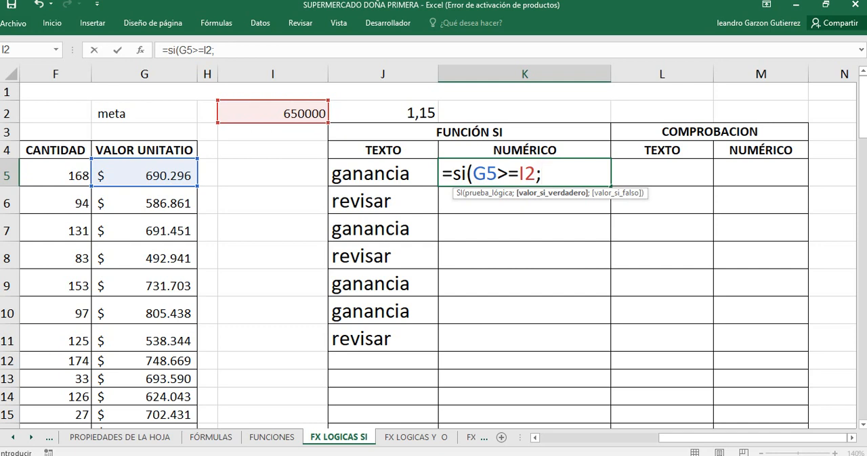
Step: Complete K5's SI formula with G5*J2 as the value if true and G5 as the value if false, and enter it
left_click(144, 174)
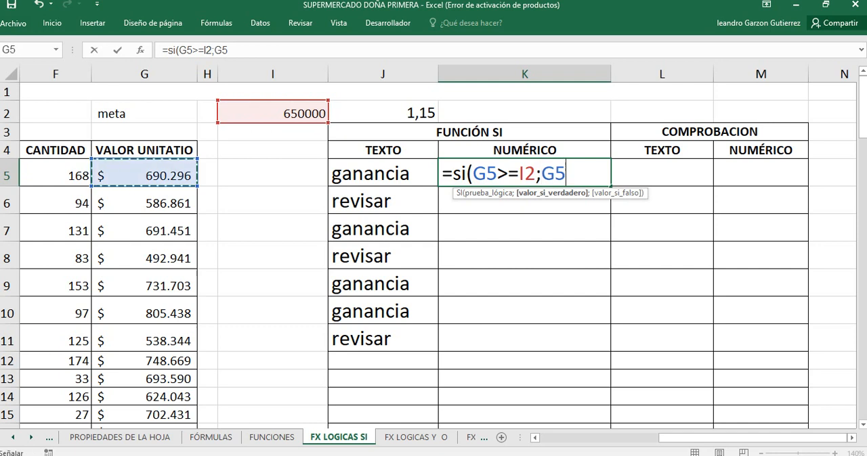
type("*")
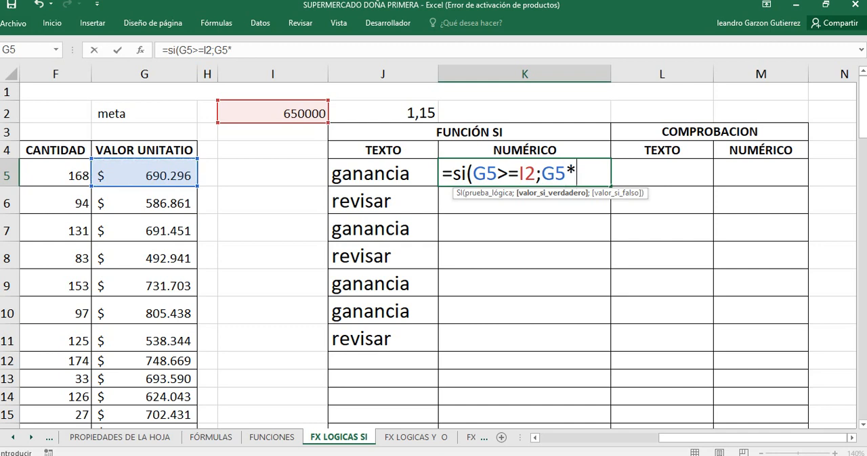
left_click(382, 113)
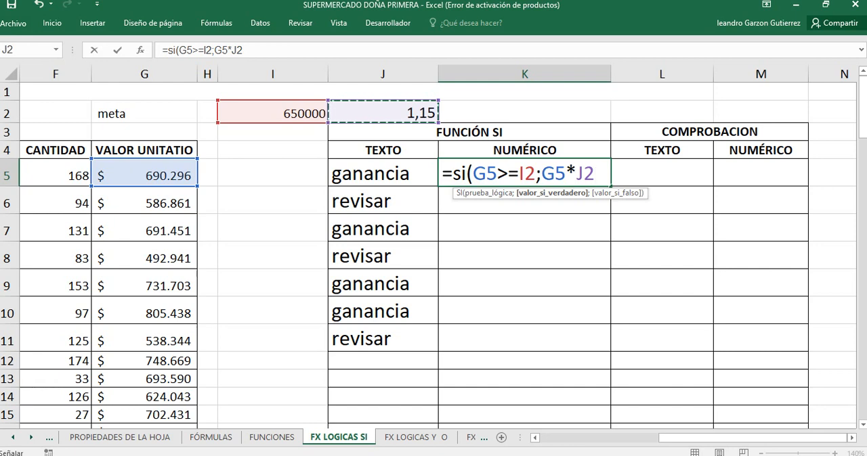
type(";")
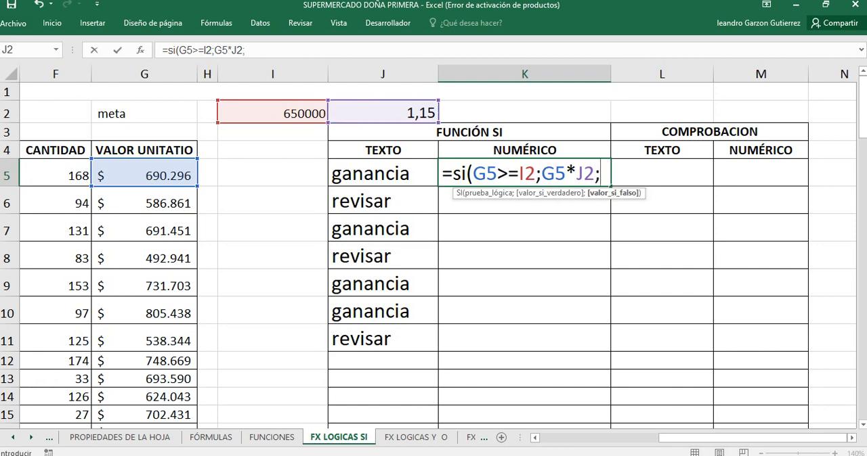
left_click(144, 174)
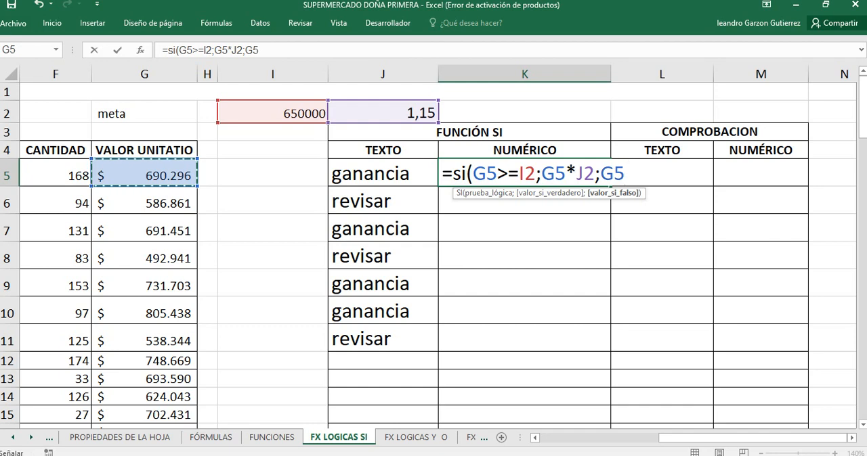
type(")")
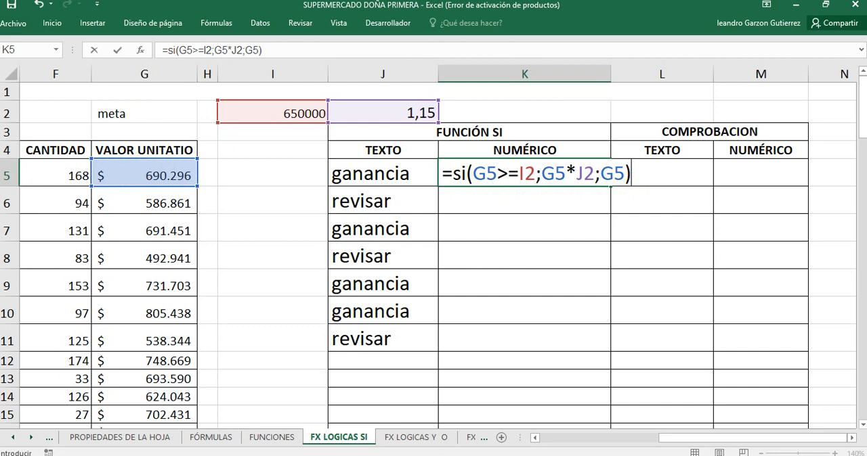
key("Return")
Step: Check K5's result against the unit value in G5 and open K5's SI formula for editing
left_click(524, 174)
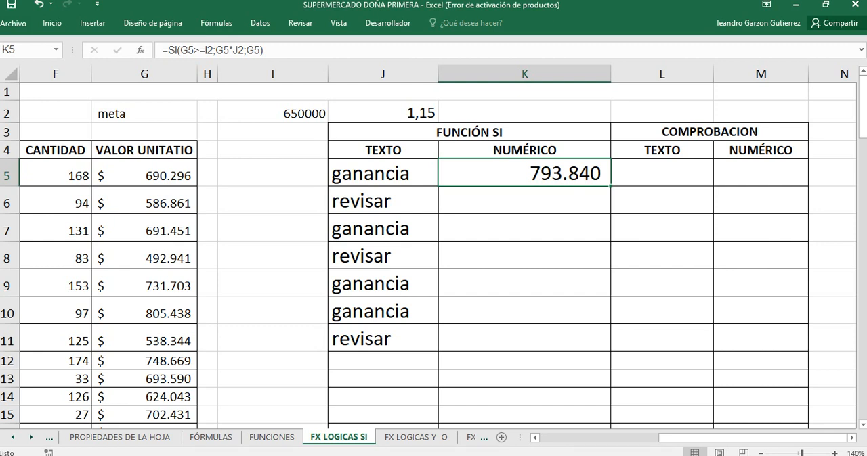
left_click(144, 174)
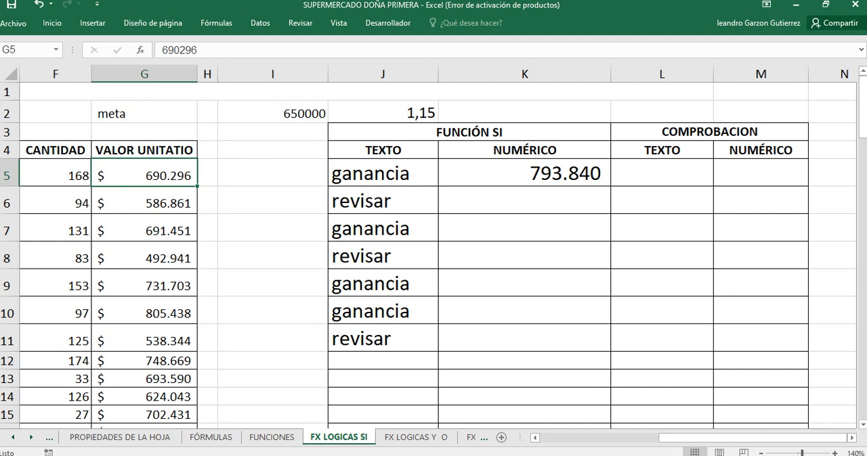
left_click(524, 174)
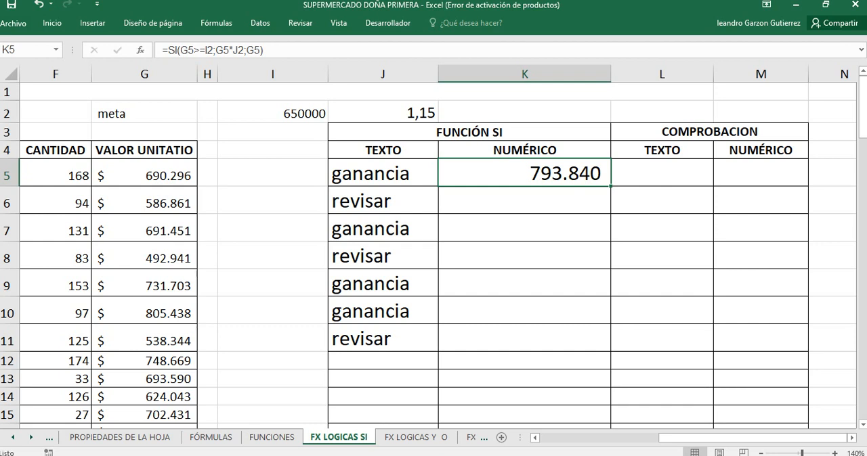
key("F2")
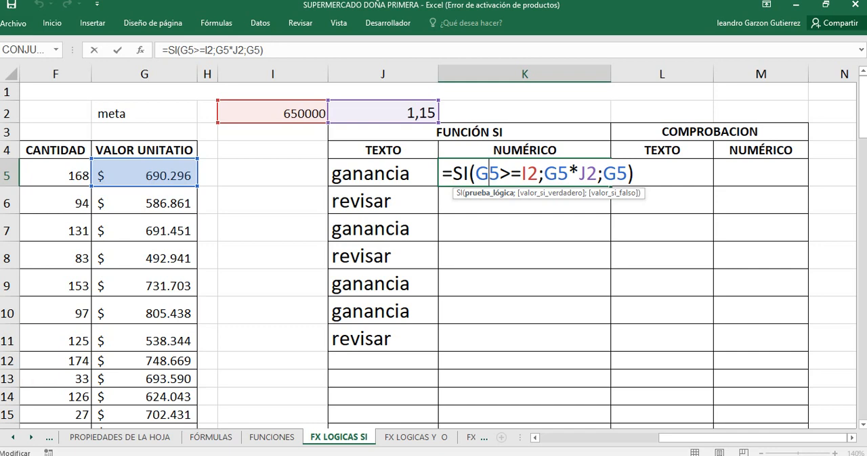
Step: Make the I2 and J2 references in K5's SI formula absolute and enter the formula
left_click(528, 174)
key("F4")
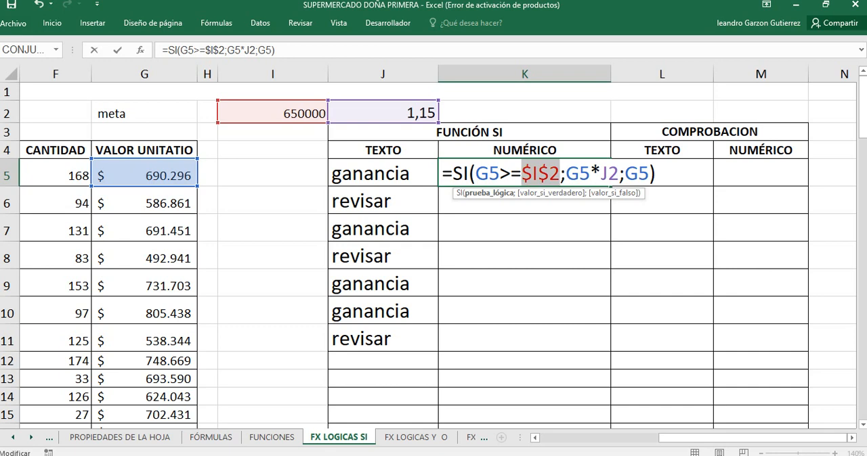
left_click(608, 174)
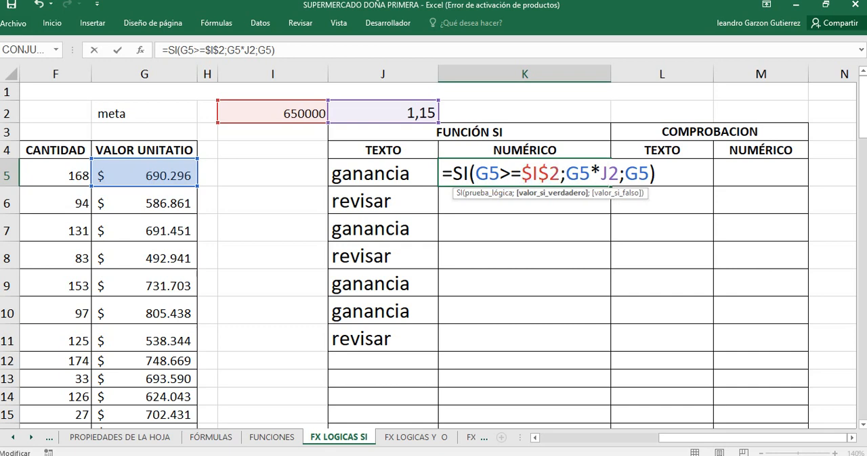
key("F4")
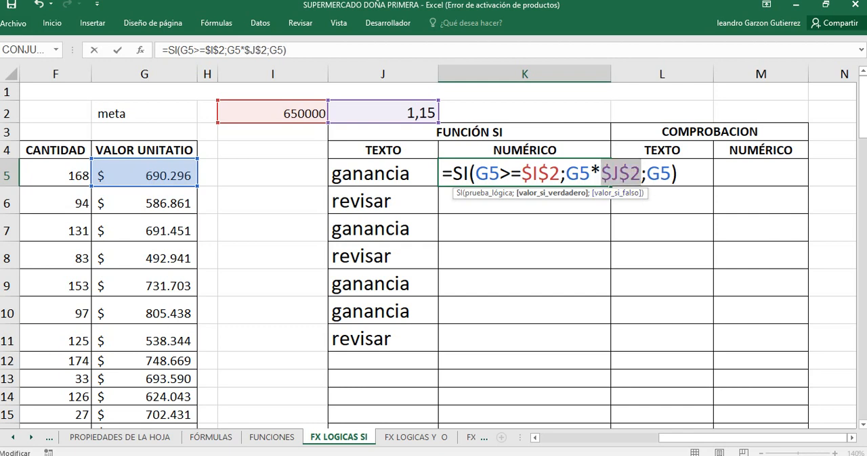
key("Return")
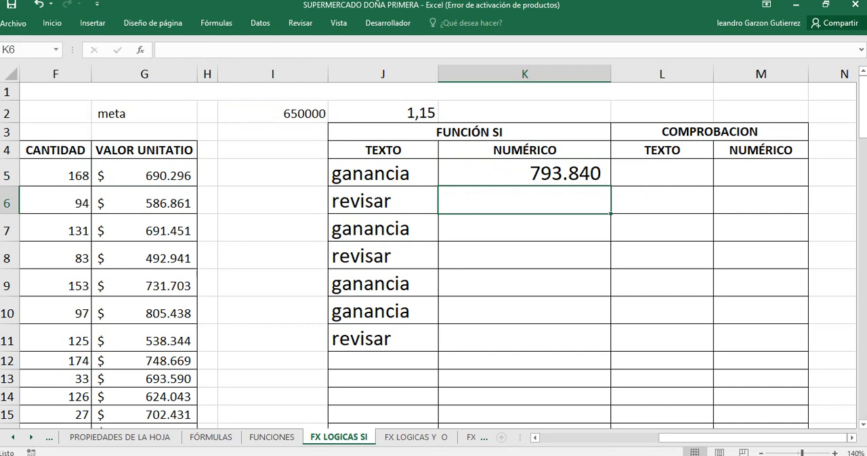
Step: Fill K5's SI formula down into K6 and select the copied cell
left_click(559, 171)
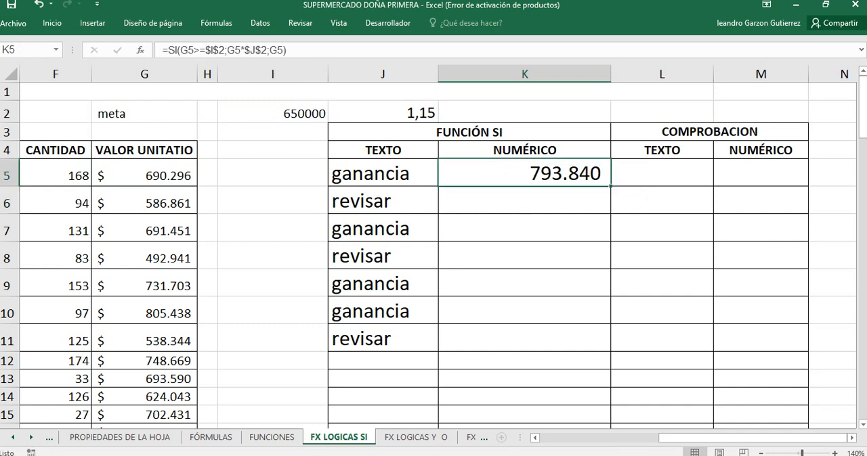
left_click_drag(610, 185, 592, 210)
left_click(566, 201)
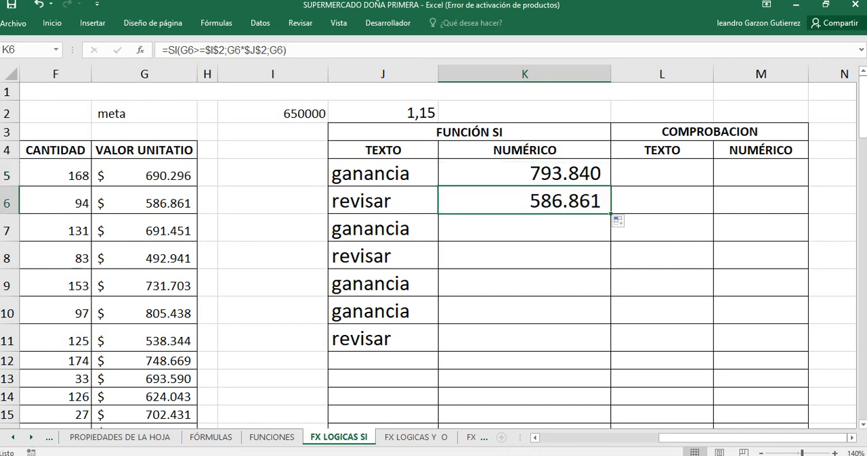
Step: Check the copied SI formula in K6 against the unit value in G6 and review the range J5:K11
key("F2")
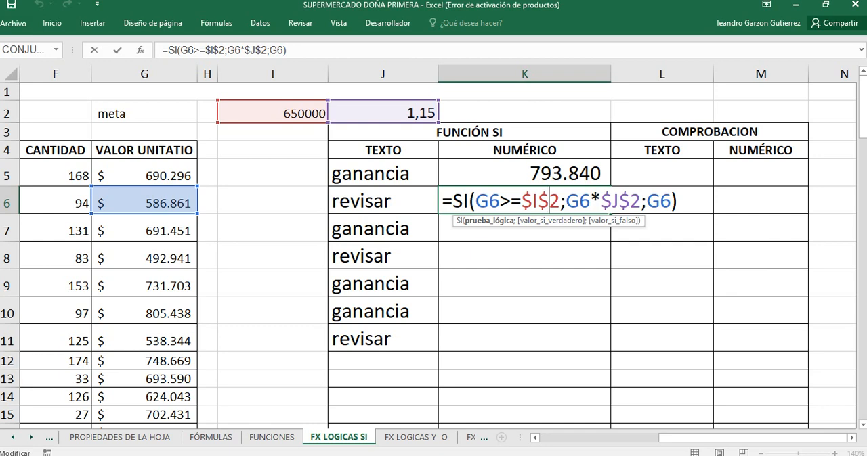
key("Return")
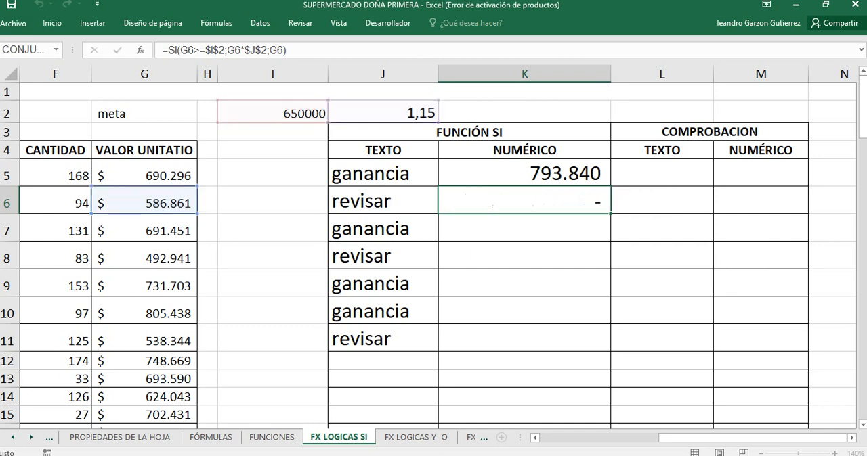
key("Up")
left_click(144, 202)
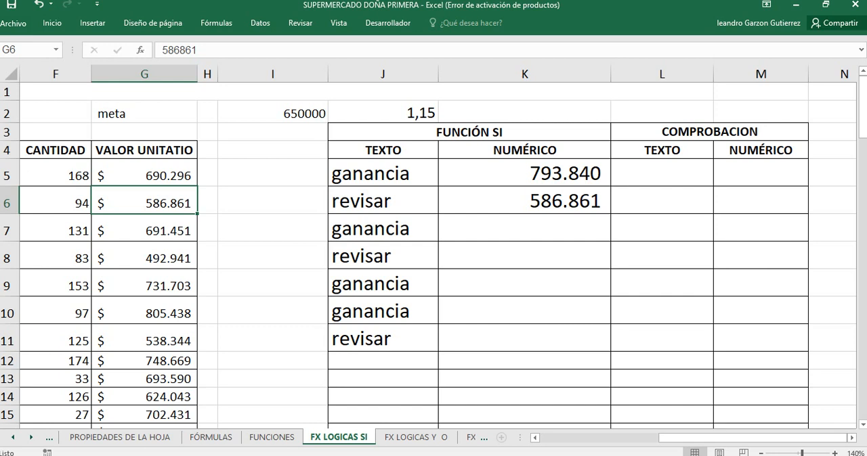
left_click(524, 201)
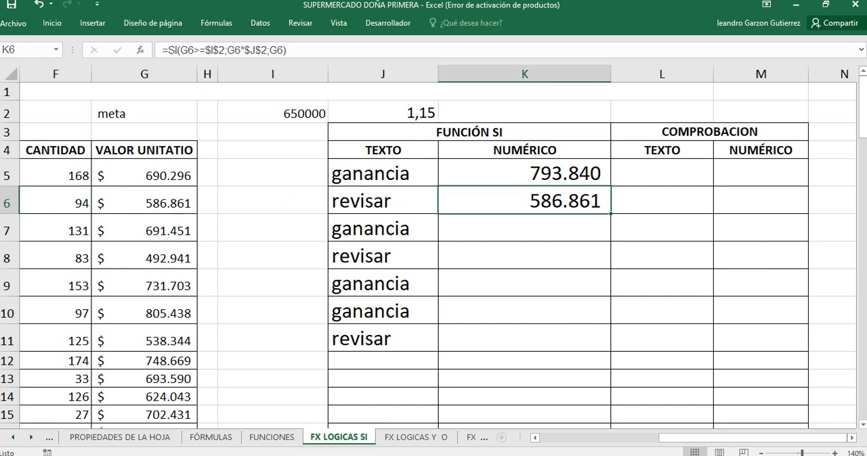
left_click(661, 255)
left_click_drag(661, 173, 661, 201)
left_click_drag(382, 174, 524, 339)
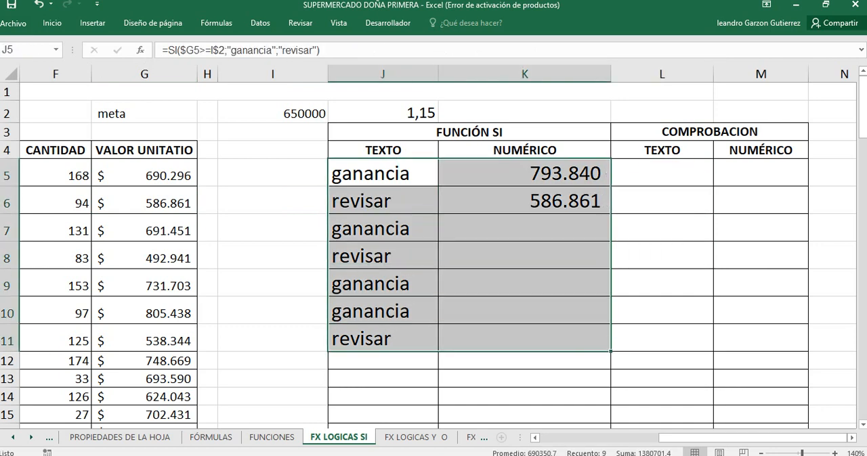
Step: Locate the hidden nested SI formula in M7 and format the cell with font size 20 and the automatic font color
left_click(662, 228)
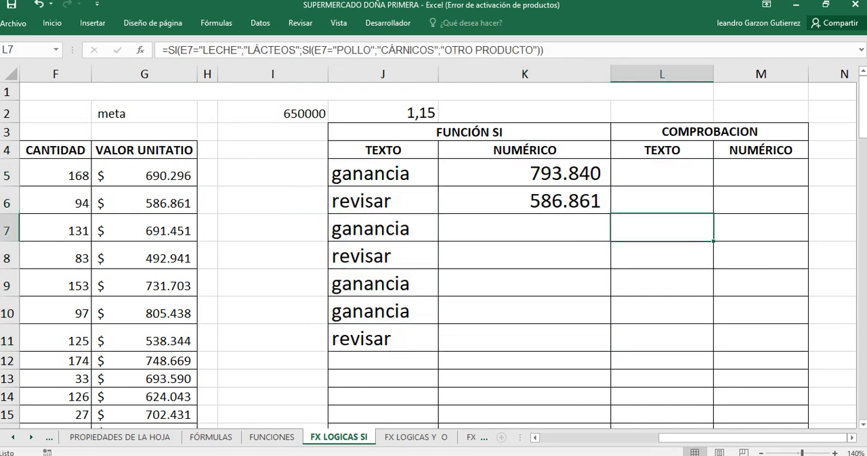
left_click(761, 228)
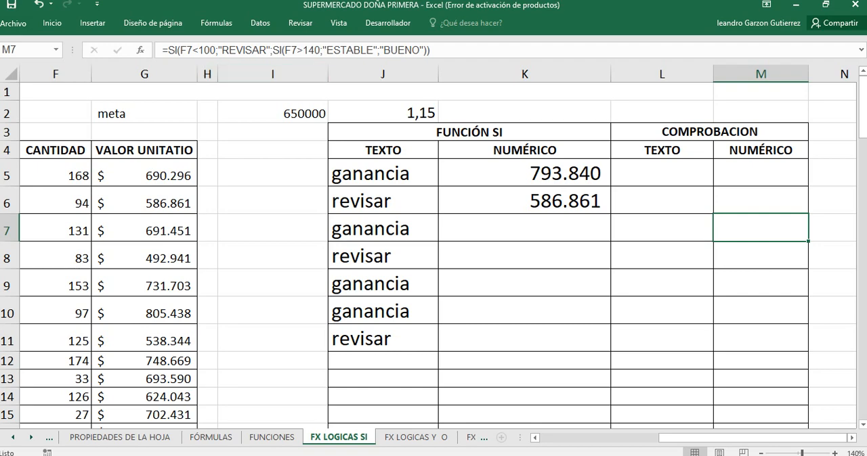
left_click(697, 438)
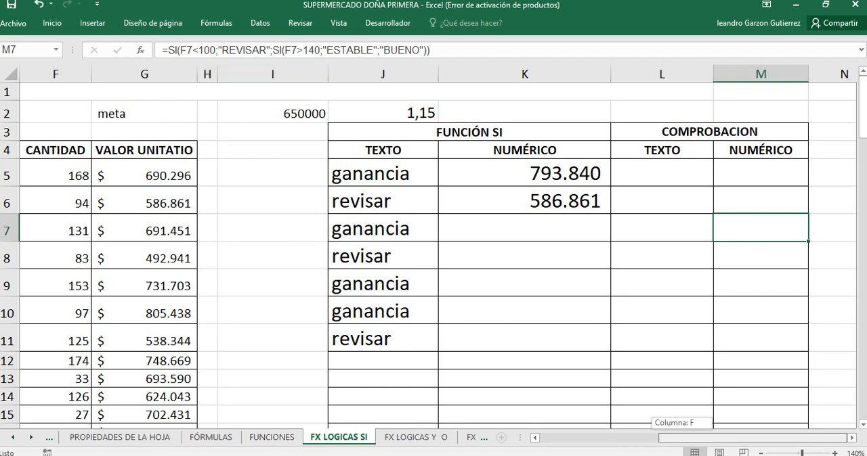
left_click(52, 23)
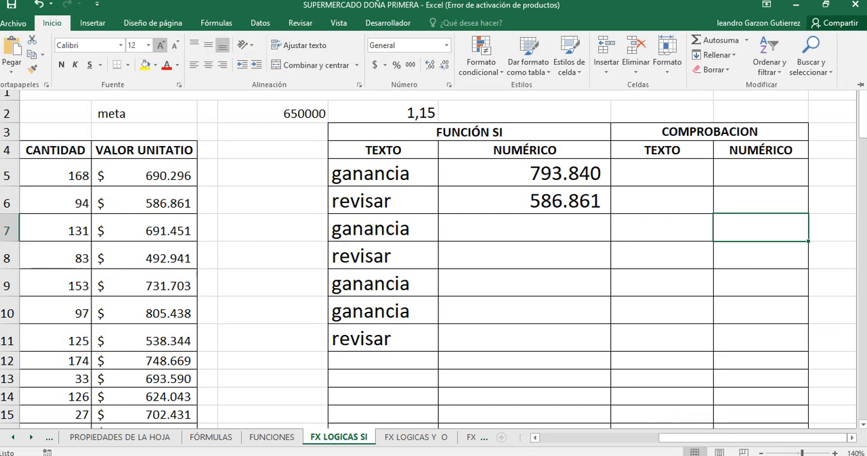
left_click(160, 46)
left_click(161, 46)
left_click(161, 45)
left_click(161, 46)
left_click(161, 45)
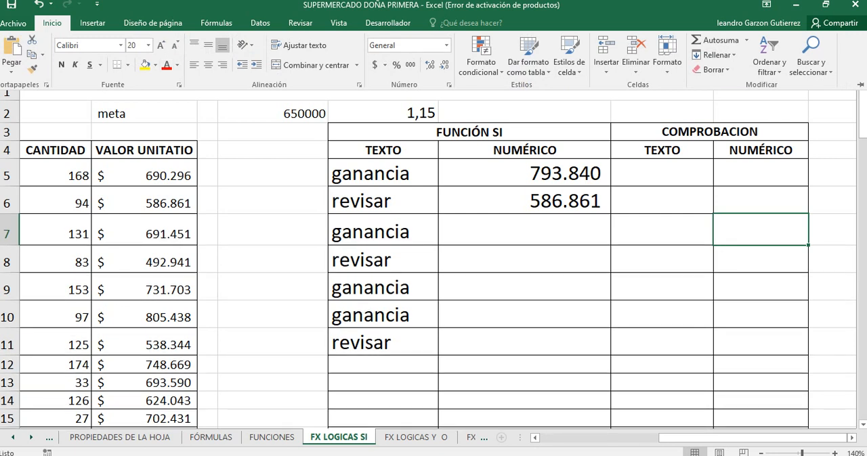
left_click(177, 65)
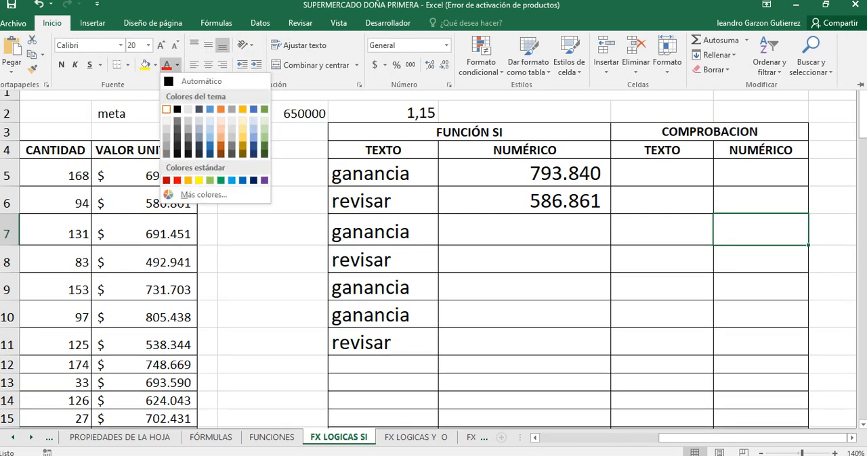
left_click(182, 81)
left_click(761, 230)
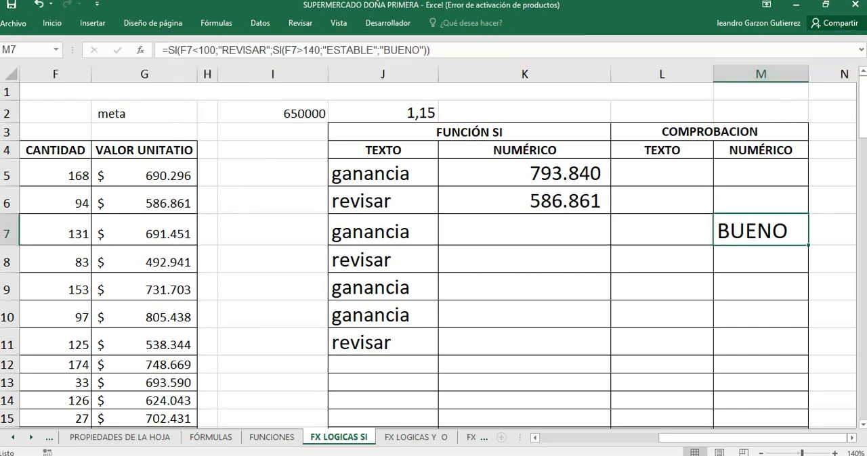
Step: Examine the nested SI formula in M7 and the CANTIDAD cell in F7 that it refers to
key("F2")
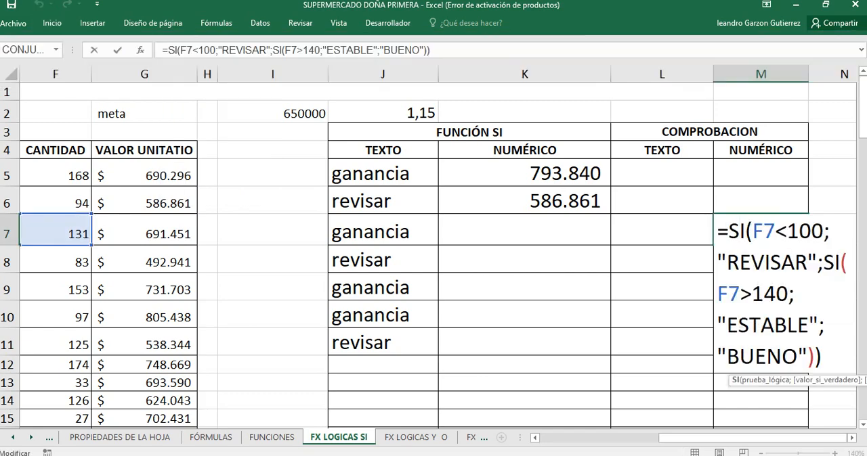
key("Return")
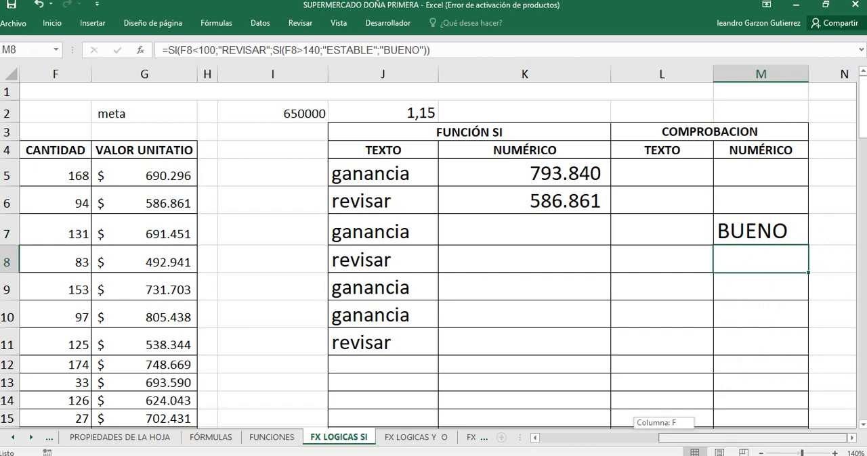
left_click(760, 382)
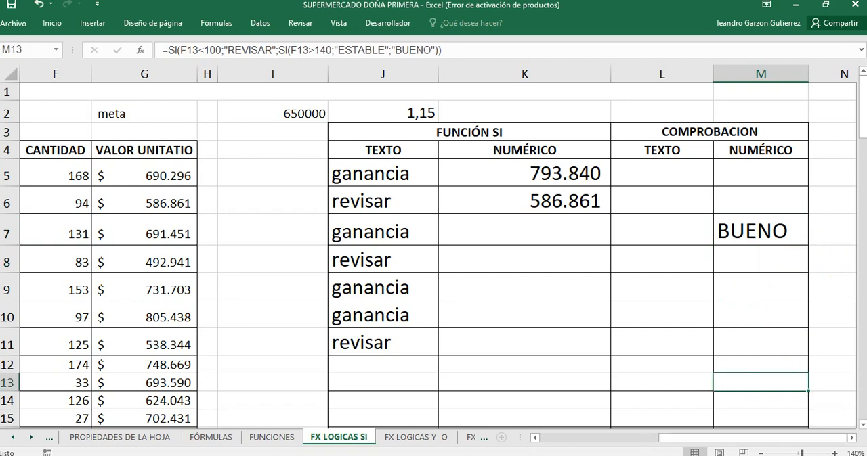
key("Right")
key("Right")
key("Right")
key("Right")
key("Right")
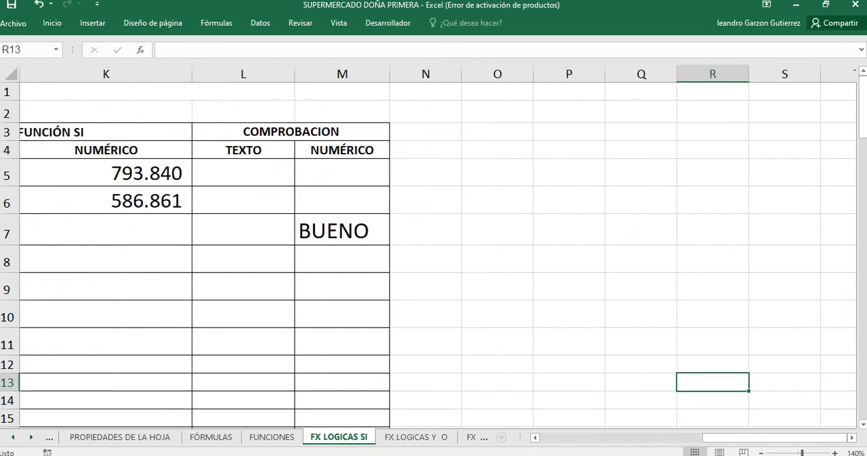
double_click(345, 231)
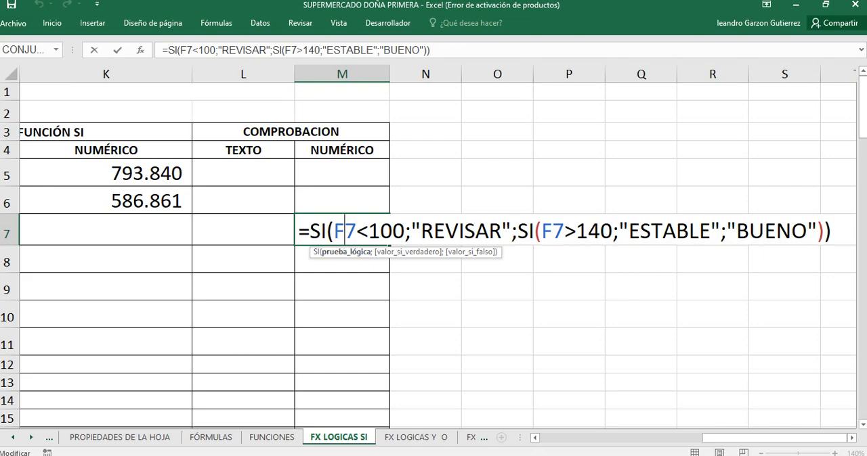
left_click_drag(738, 438, 679, 438)
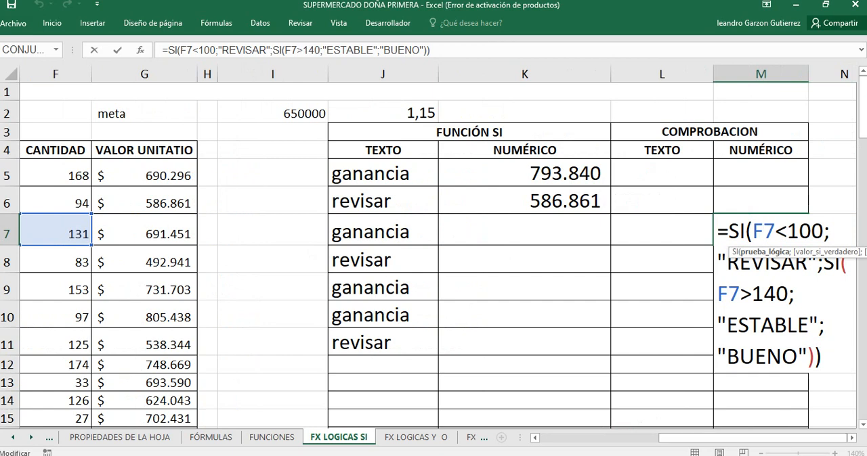
key("Return")
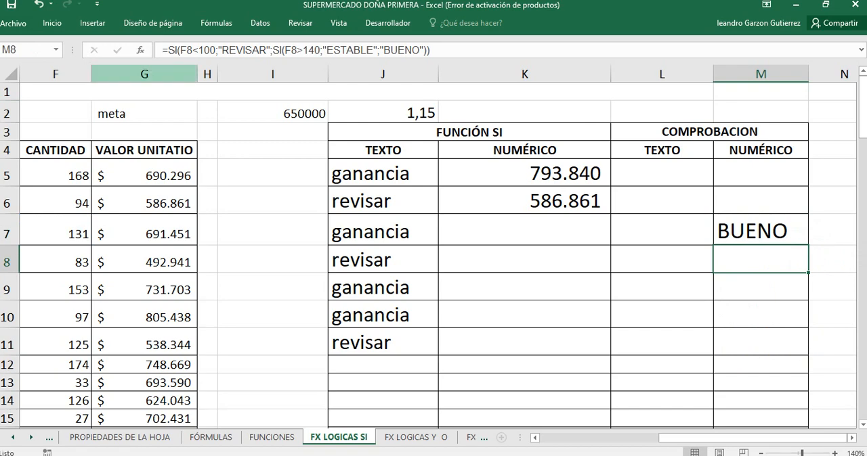
Step: Hide columns G through K so CANTIDAD sits beside the COMPROBACION columns
left_click_drag(144, 73, 542, 73)
right_click(517, 79)
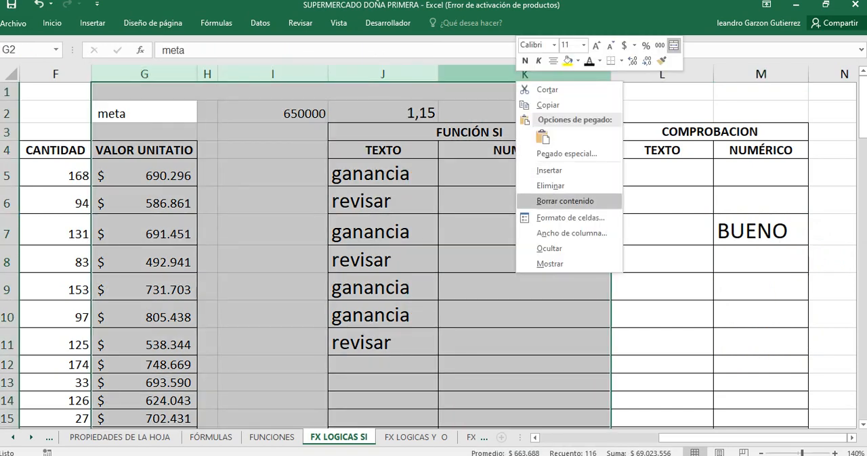
left_click(549, 249)
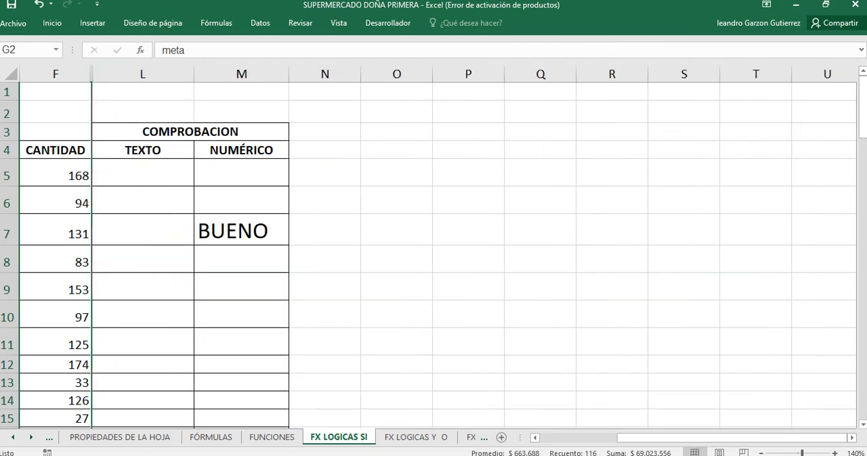
Step: Examine the opening and closing parentheses of the nested SI in M7's formula alongside the PRODUCTO and CANTIDAD columns
left_click_drag(667, 438, 651, 438)
double_click(336, 232)
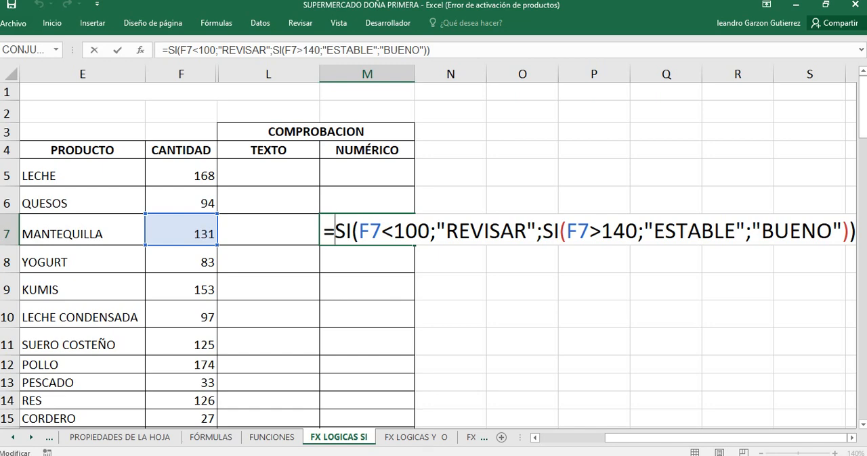
left_click_drag(559, 232, 567, 232)
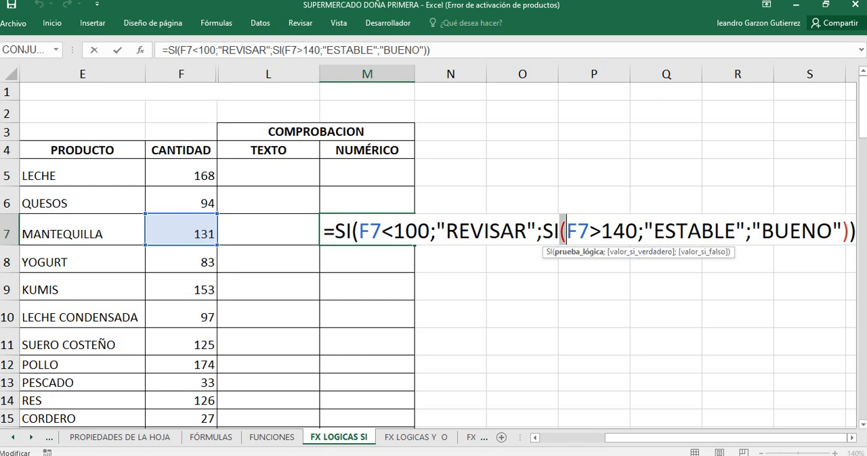
left_click_drag(842, 232, 855, 232)
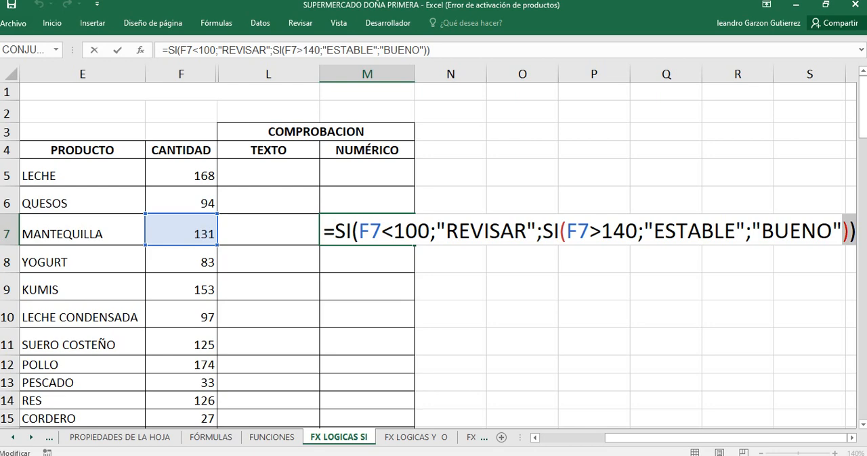
key("Return")
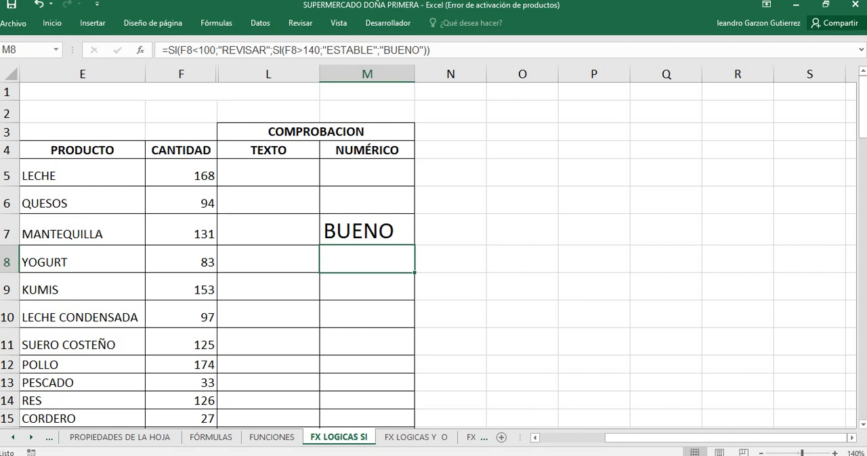
Step: Unhide the columns between F and L and select J9 in the TEXTO column
mouse_move(638, 438)
left_mouse_down()
mouse_move(608, 438)
mouse_move(624, 438)
left_mouse_up()
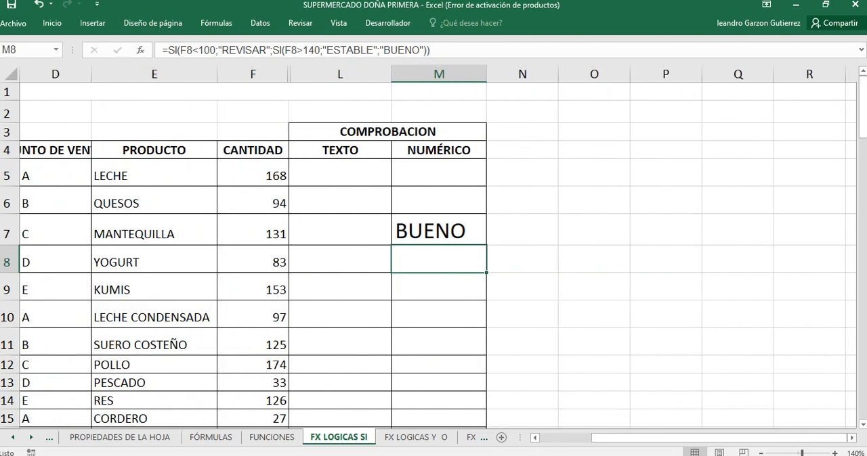
left_click_drag(252, 73, 308, 75)
right_click(309, 76)
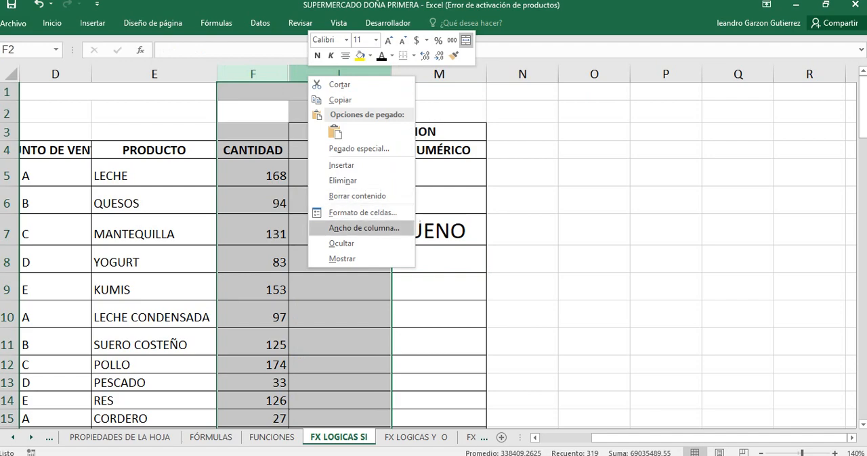
left_click(342, 259)
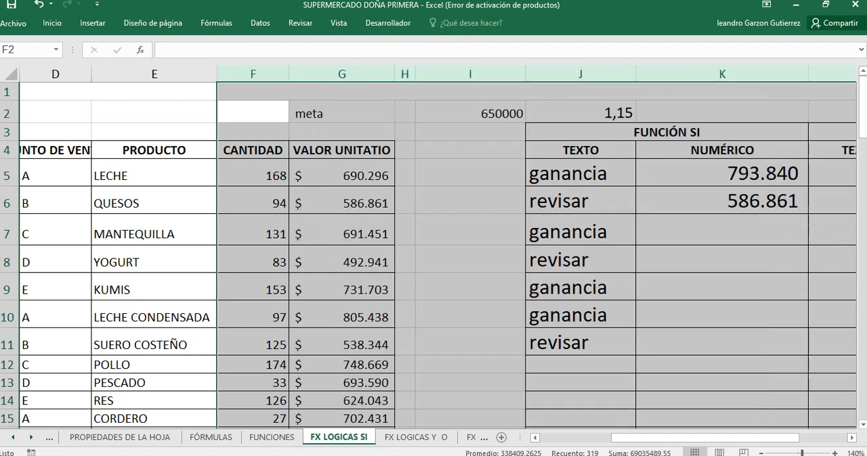
left_click(580, 288)
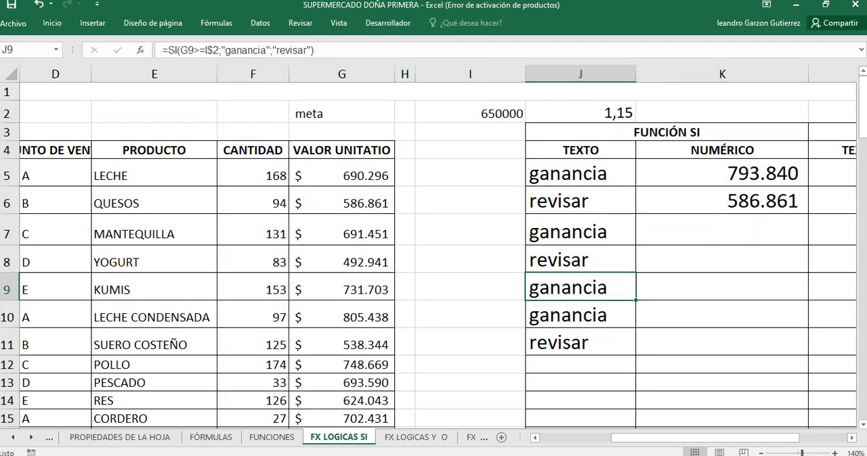
Step: Enlarge the font size of the empty cell J12 in the TEXTO column to 36
scroll(581, 298, "down", 1)
left_click(580, 306)
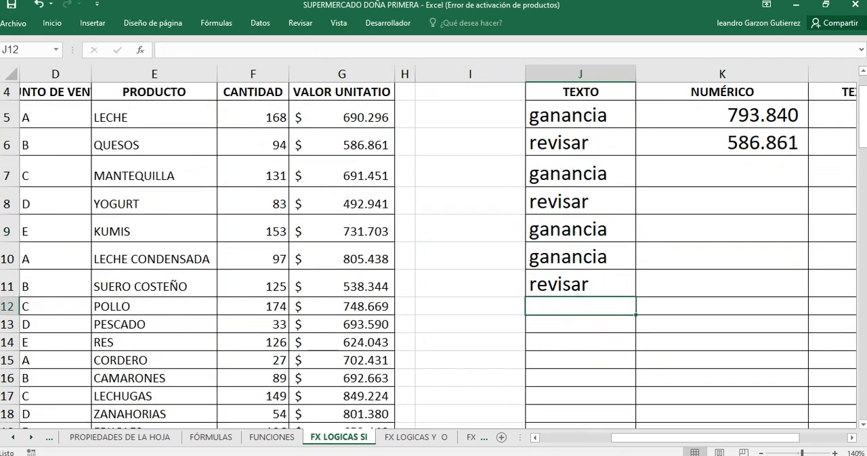
type("=")
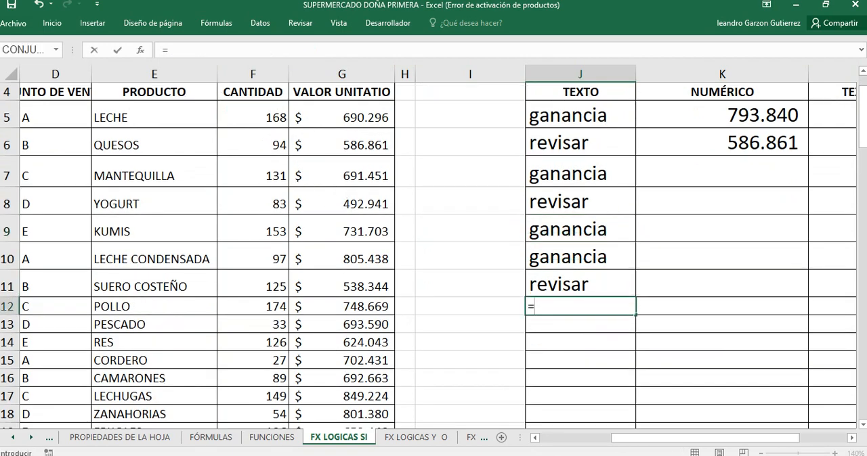
key("BackSpace")
key("Escape")
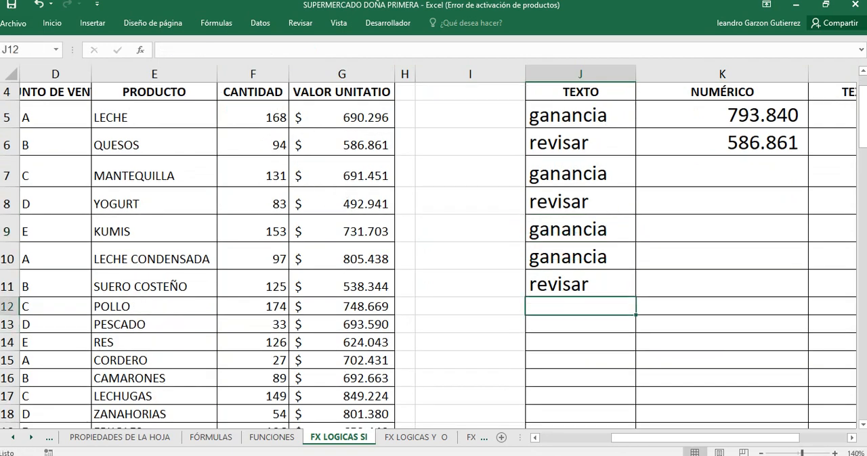
left_click(52, 23)
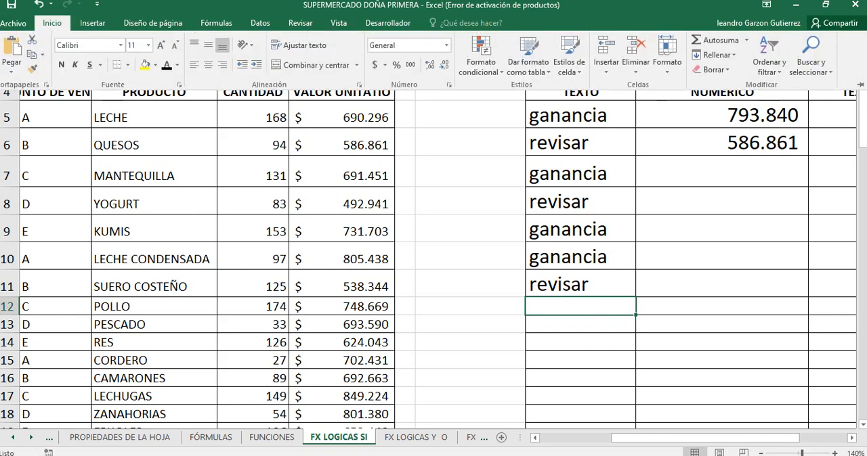
left_click(161, 44)
left_click(161, 45)
left_click(161, 45)
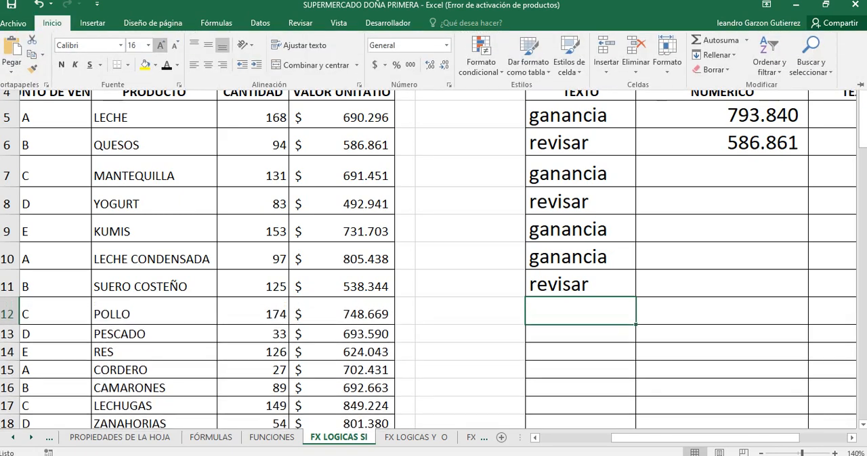
left_click(161, 45)
left_click(160, 45)
left_click(160, 45)
left_click(161, 45)
left_click(160, 45)
left_click(160, 45)
left_click(160, 44)
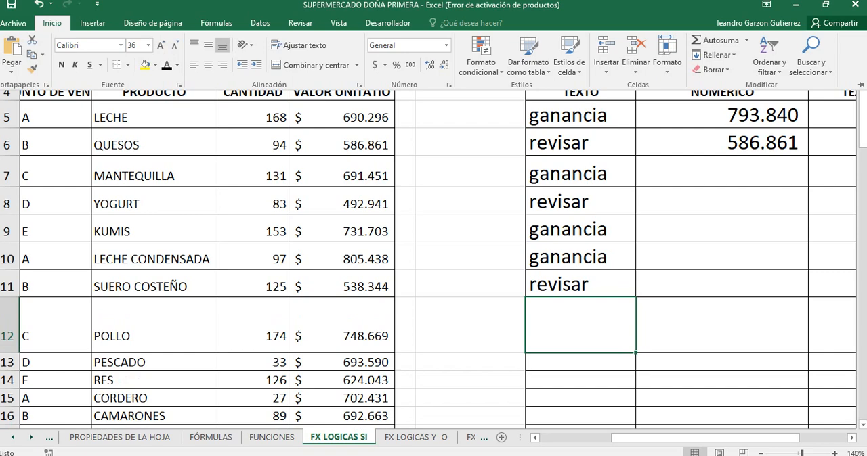
Step: Start an SI formula in J12 with the logical test G12>700000
left_click_drag(639, 438, 686, 438)
type("=si")
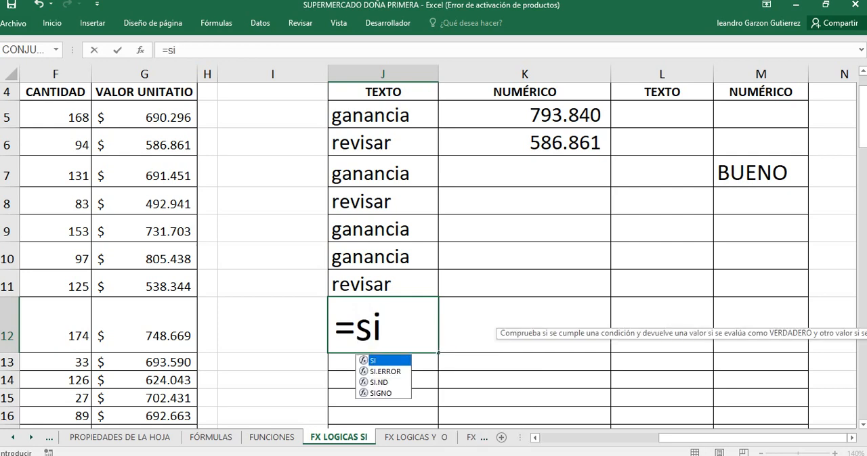
type("(")
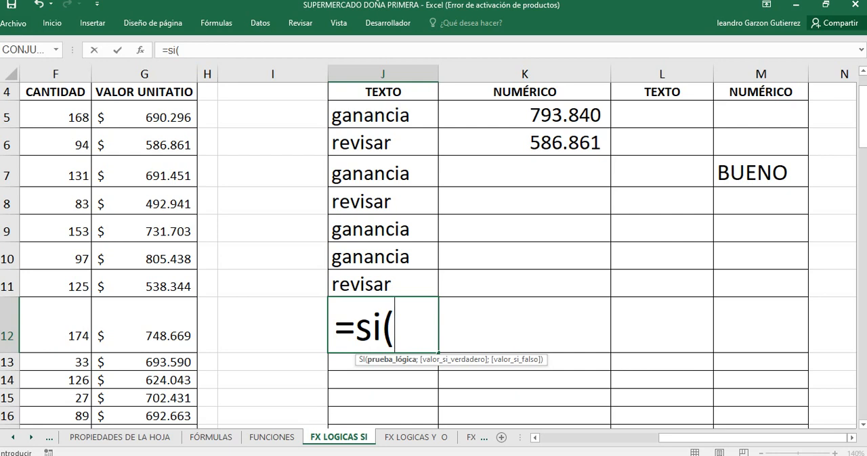
left_click(145, 325)
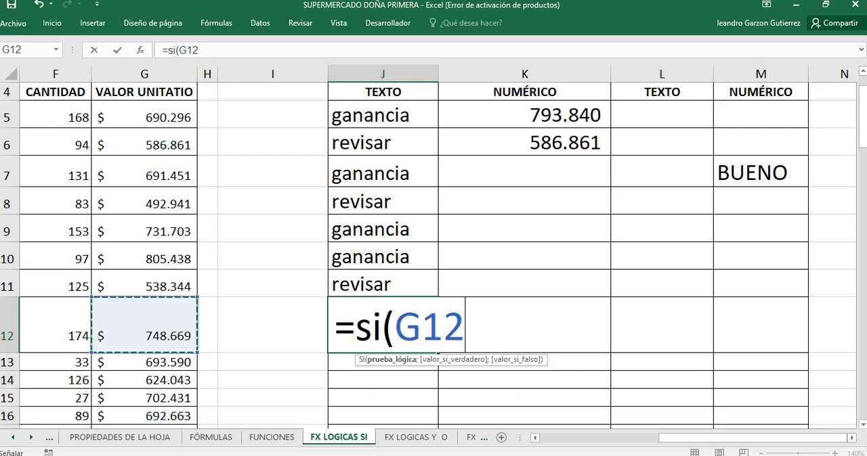
type(">")
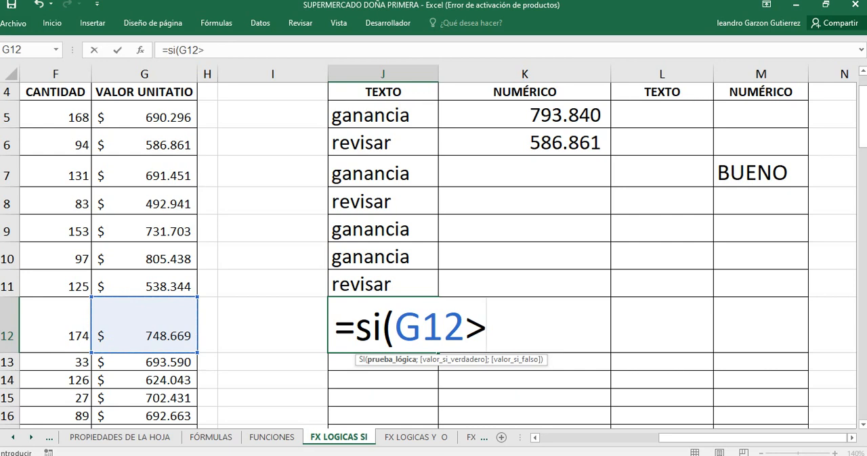
type("7")
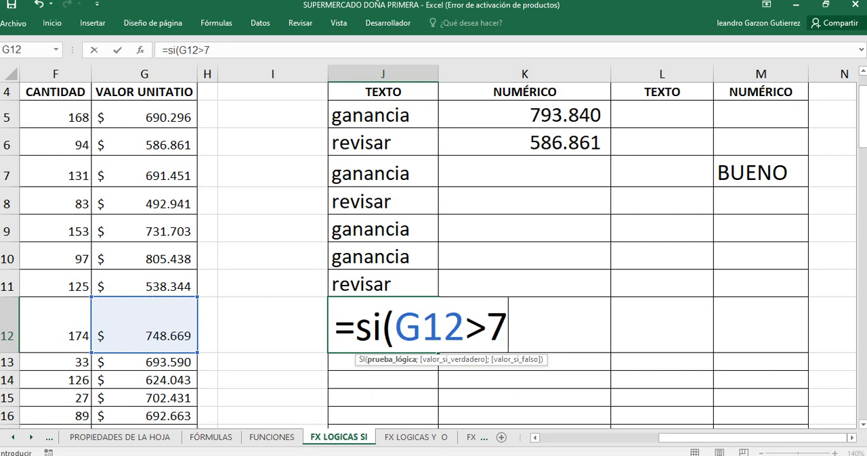
type("00")
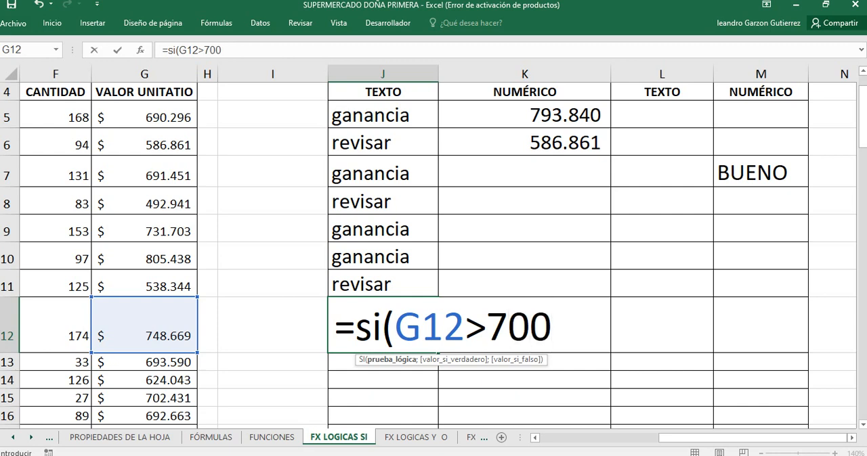
type("000")
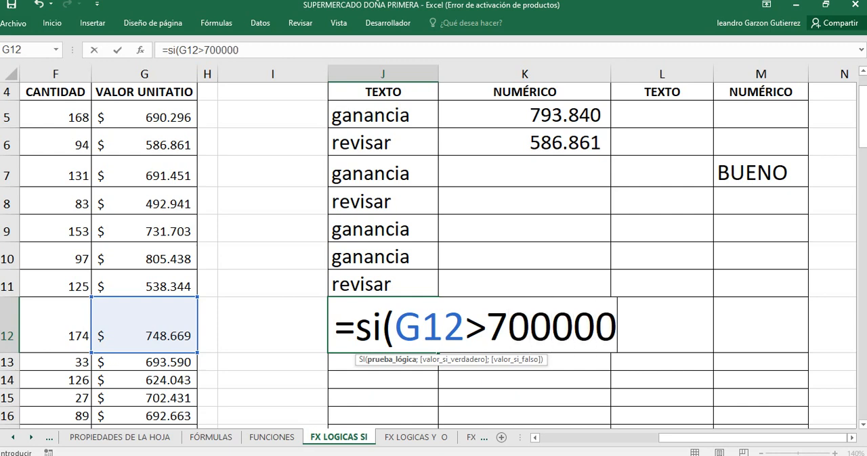
type(";")
Step: Add "excelente" as the value if true in J12's SI formula, followed by the separator for the next argument
type("\"")
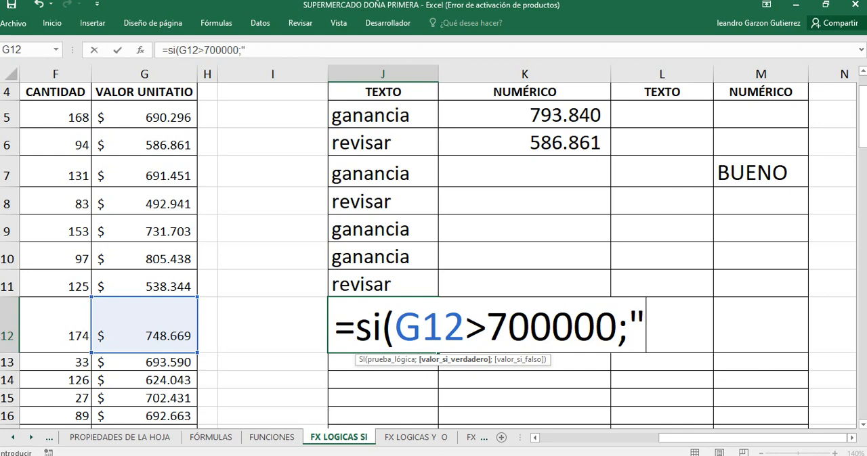
type("excelente")
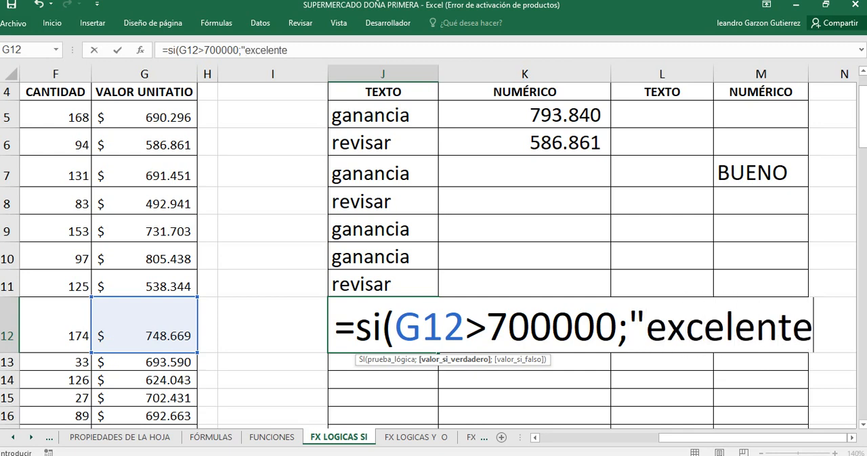
type("\";")
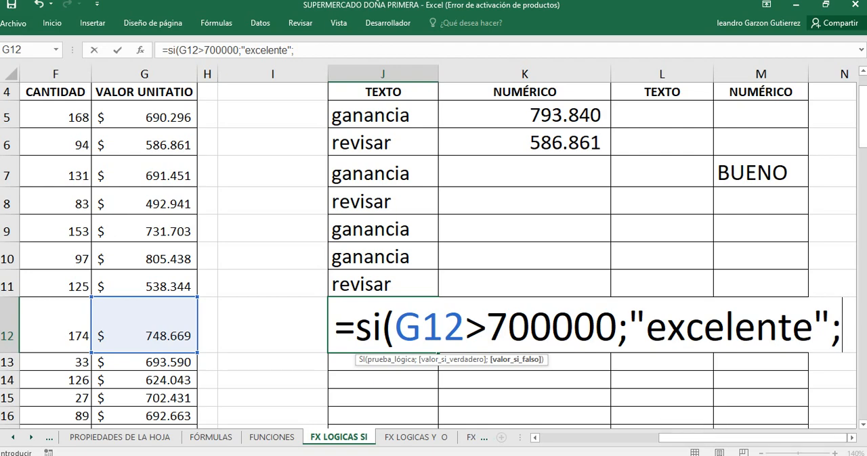
type("si(")
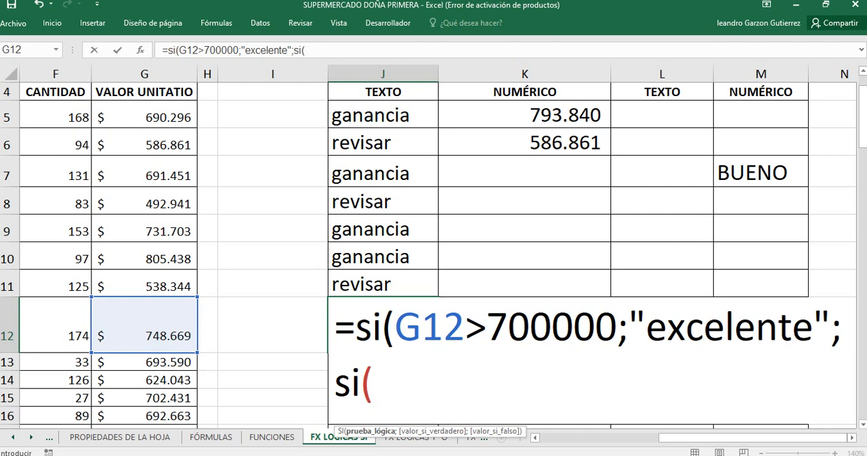
left_click(145, 325)
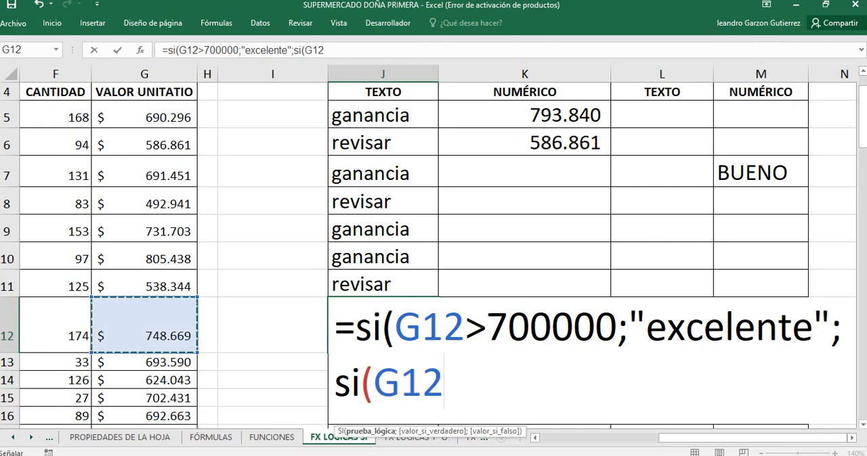
right_click(440, 239)
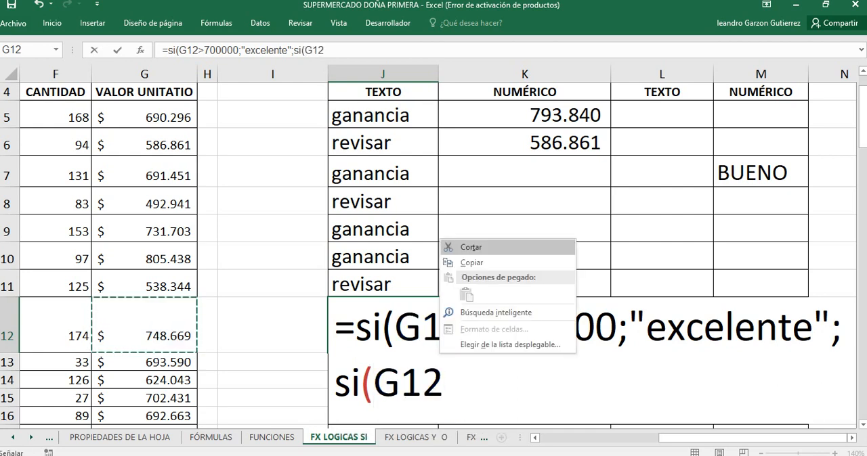
key("Escape")
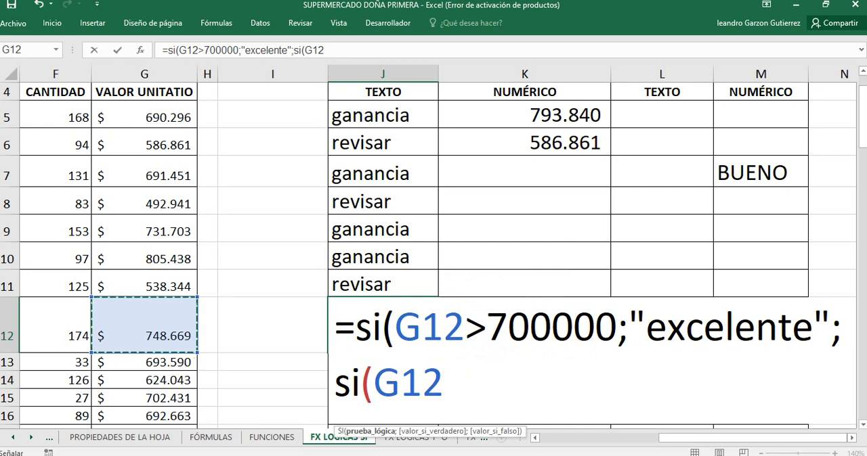
type("<")
key("BackSpace")
type("Z")
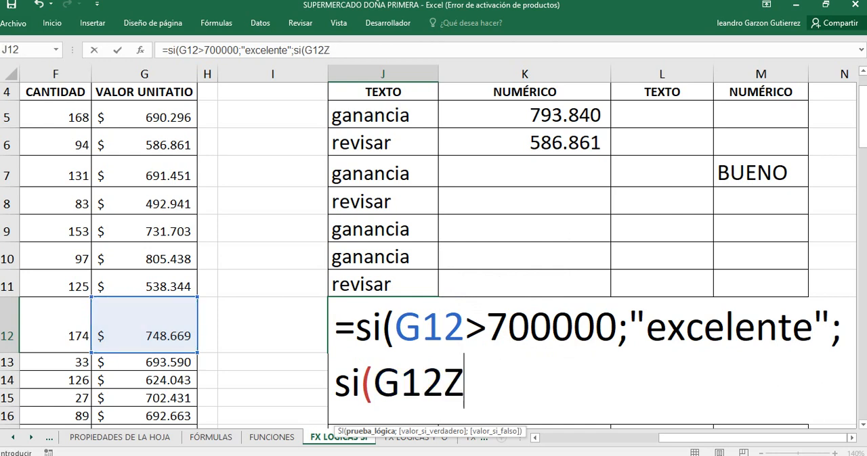
key("BackSpace")
type(">")
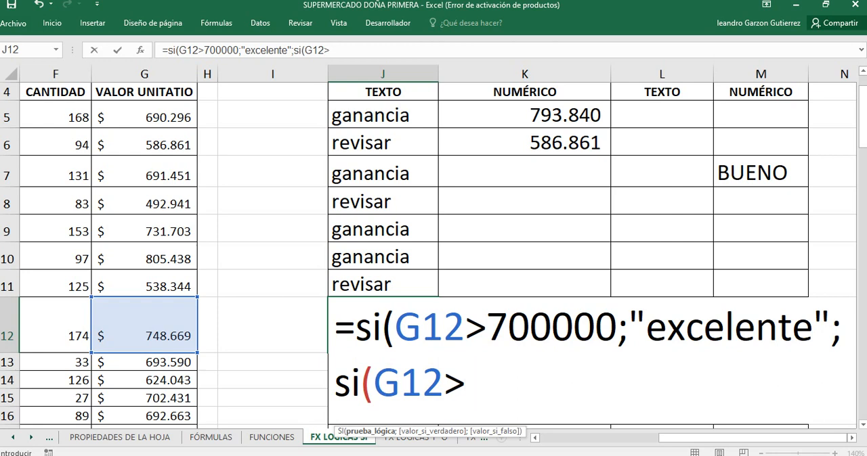
mouse_move(230, 455)
key("BackSpace")
key("BackSpace")
key("BackSpace")
key("BackSpace")
key("BackSpace")
key("BackSpace")
key("BackSpace")
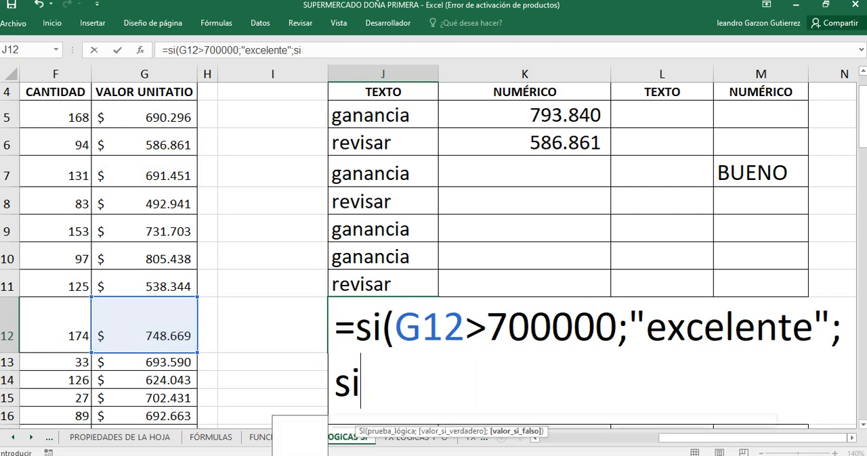
key("BackSpace")
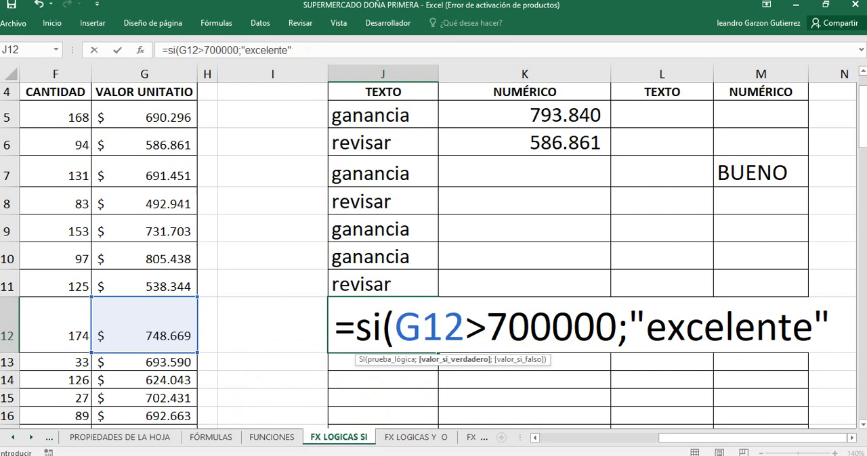
Step: Complete J12's SI formula with empty text "" as the value if false and enter it
type(";")
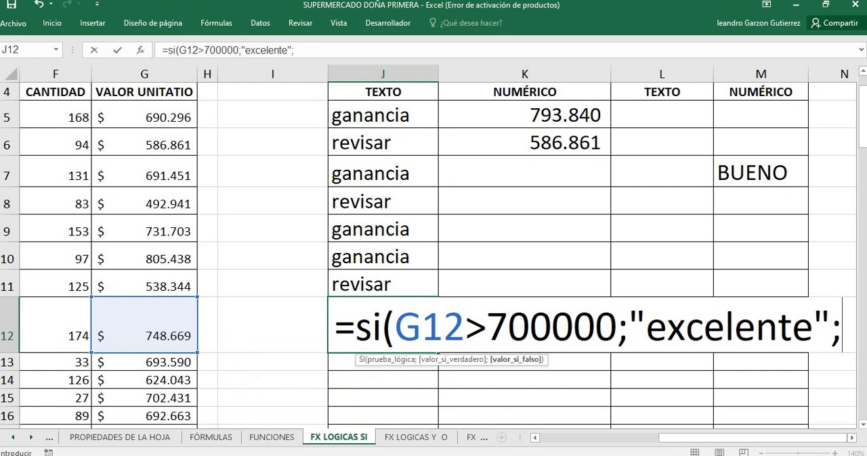
type("\"\"")
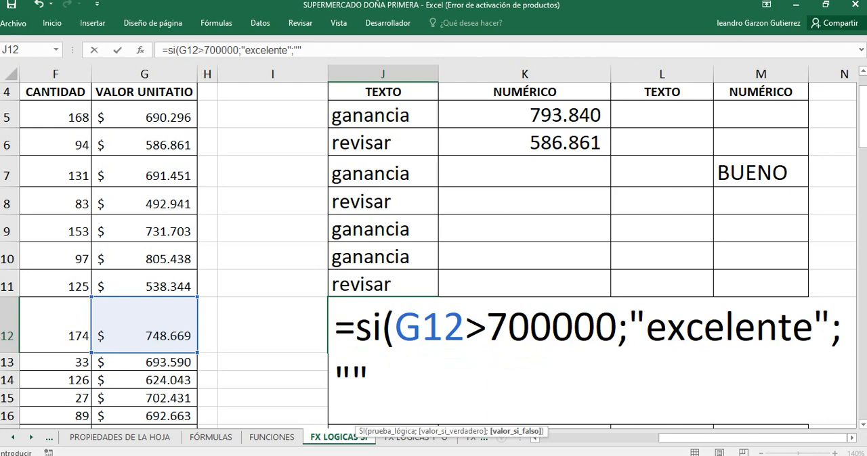
type("(")
key("BackSpace")
type(")")
key("ctrl+Return")
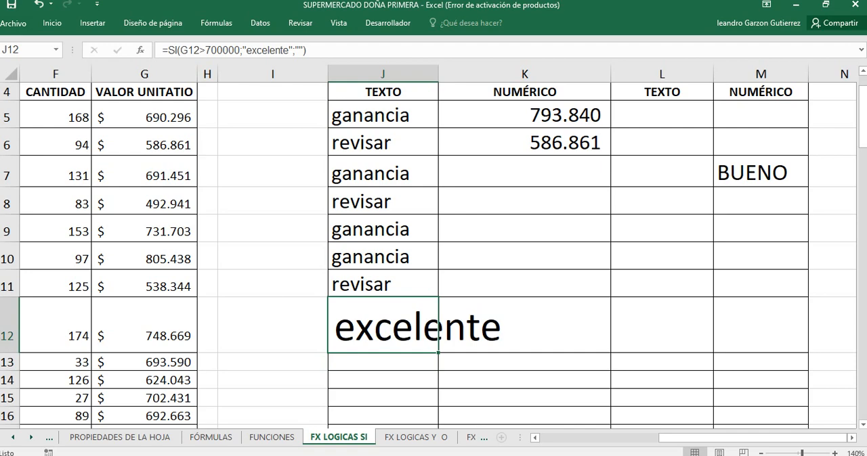
Step: Reopen J12's formula and delete the empty-text argument and the closing parenthesis after "excelente";
left_click(831, 398)
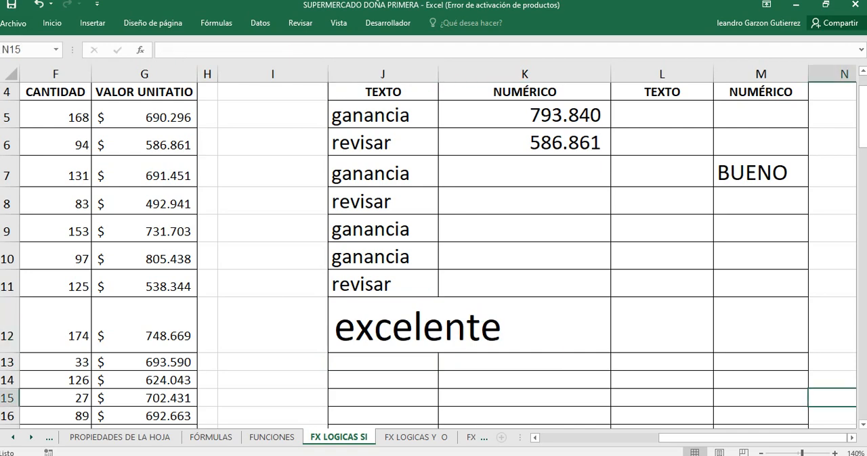
key("Right")
key("Right")
key("Right")
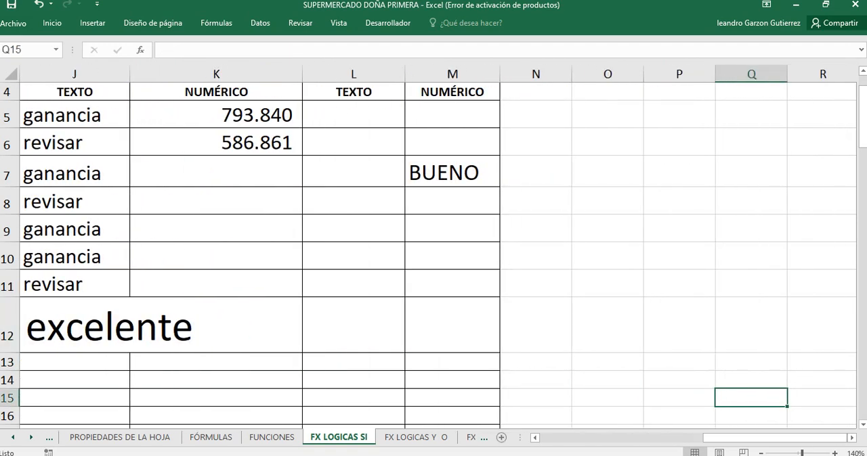
double_click(67, 328)
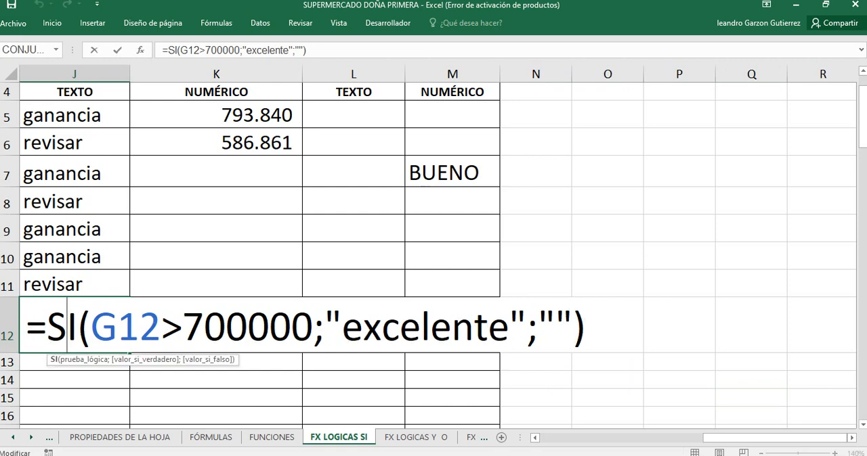
key("End")
key("BackSpace")
key("BackSpace")
key("BackSpace")
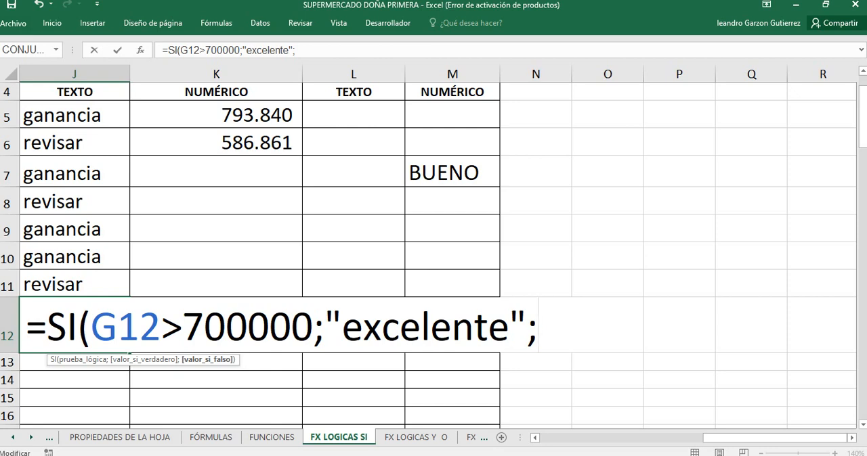
Step: Nest a second SI as the value if false in J12's formula, with the logical test G12>650000 and the argument separator
type("si")
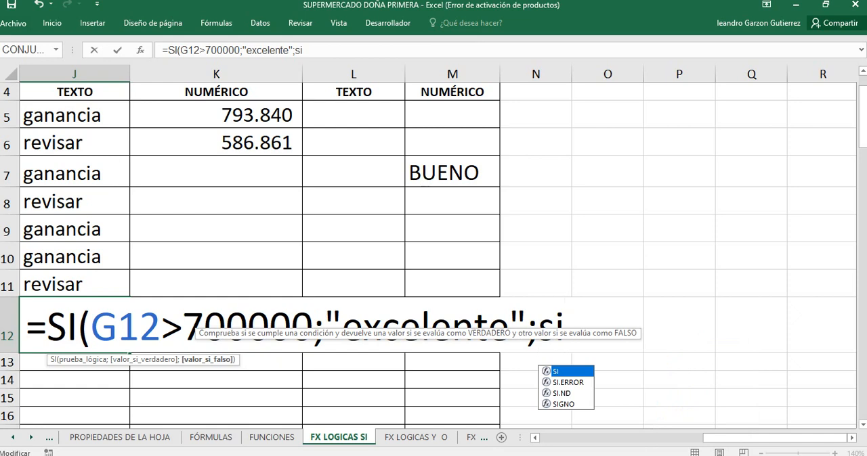
type("(")
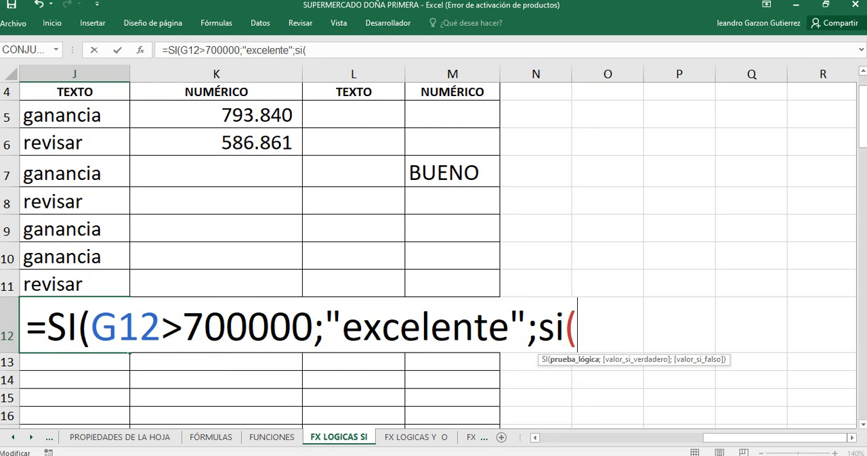
type("g12")
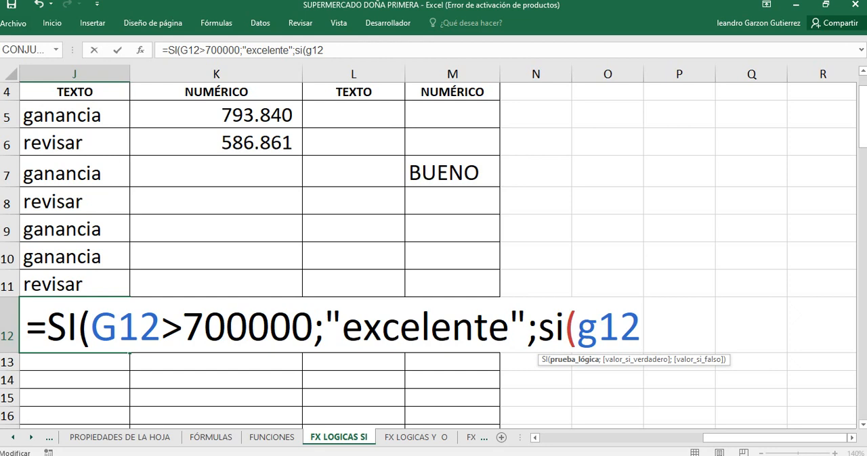
type(">")
type("6")
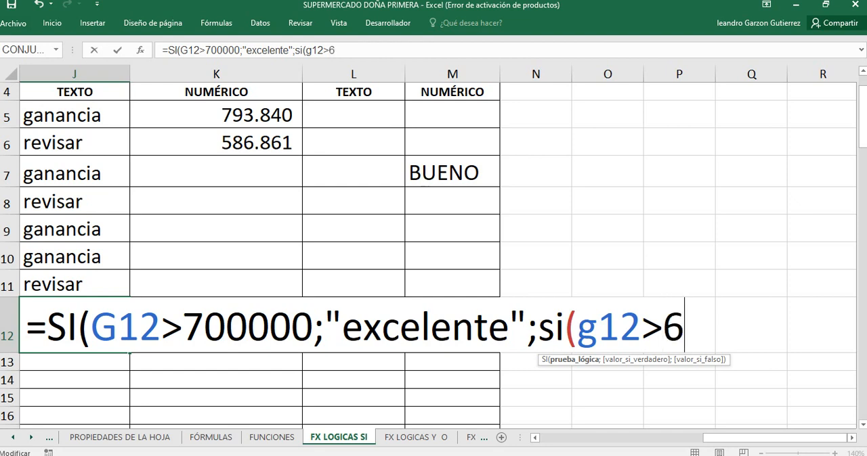
type("50000")
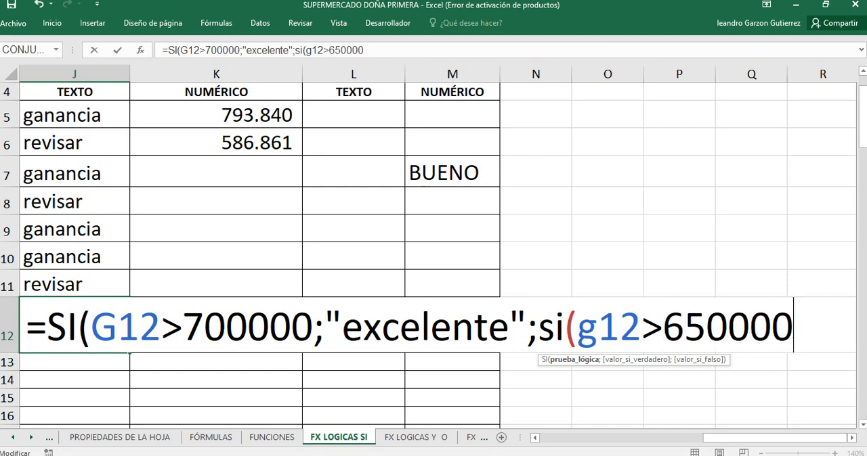
type(";bueno")
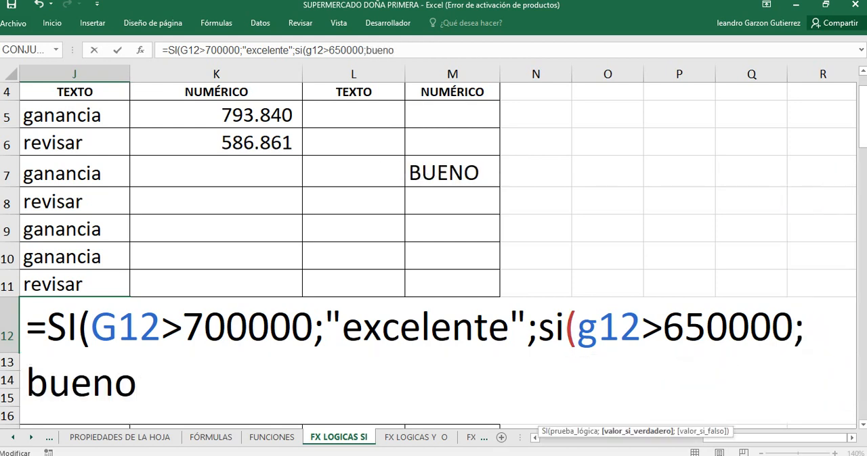
key("BackSpace")
key("BackSpace")
key("BackSpace")
key("BackSpace")
key("BackSpace")
key("BackSpace")
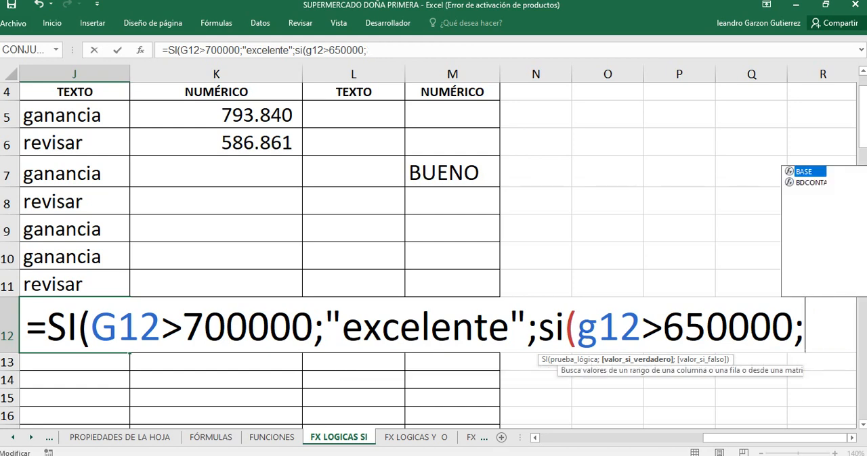
type(";")
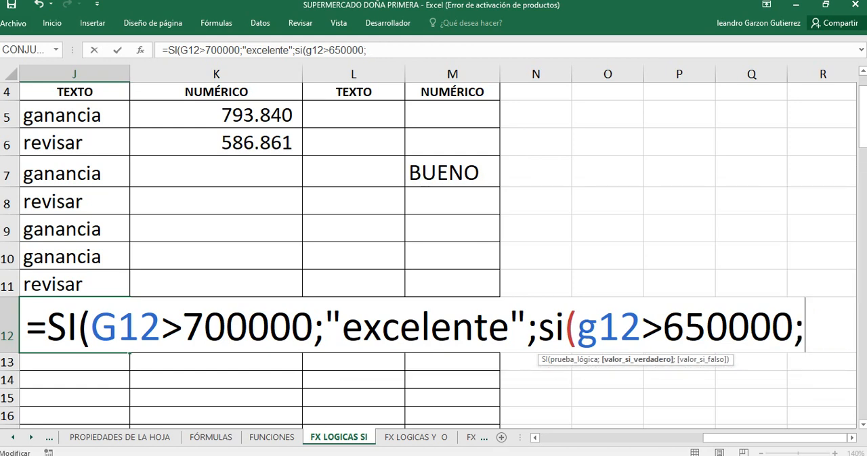
right_click(132, 239)
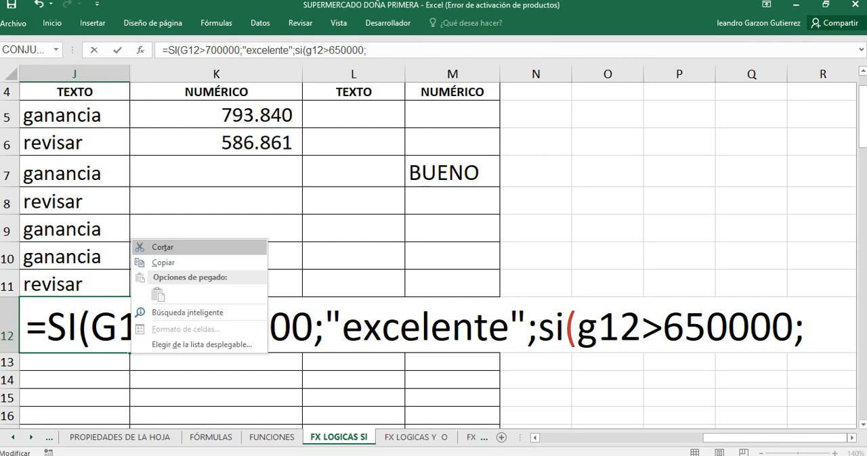
key("Escape")
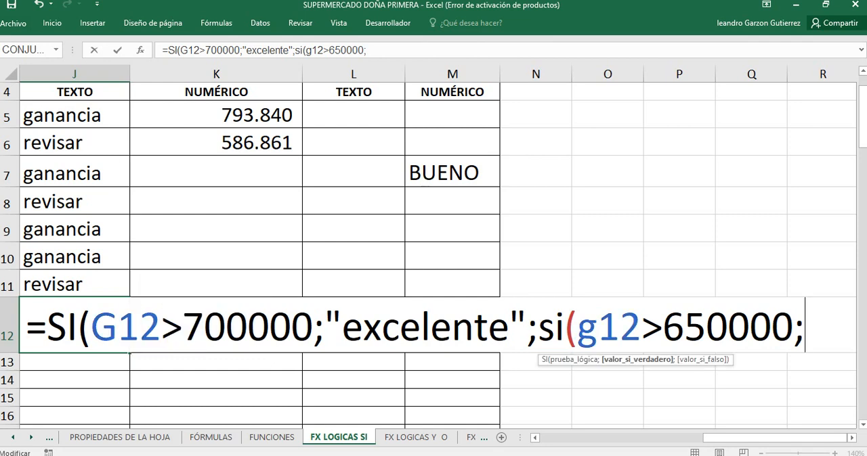
Step: Add "BUENO" in quotes as the second SI's value if true, followed by the argument separator
type("\"BUEN")
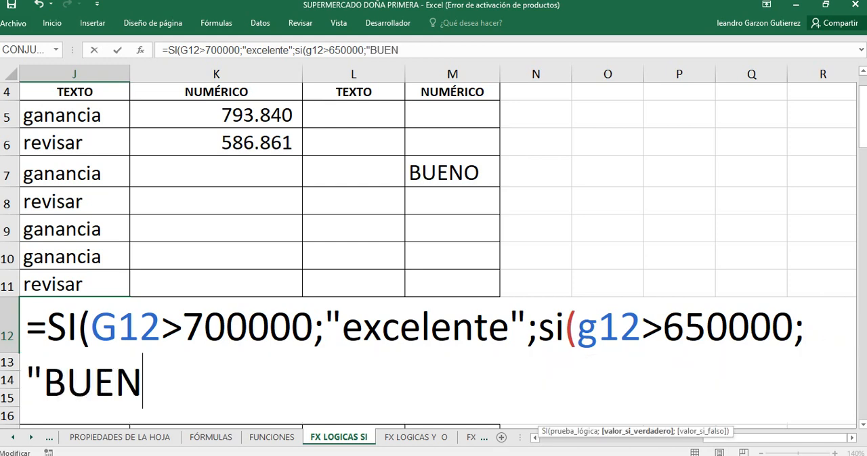
type("O\"")
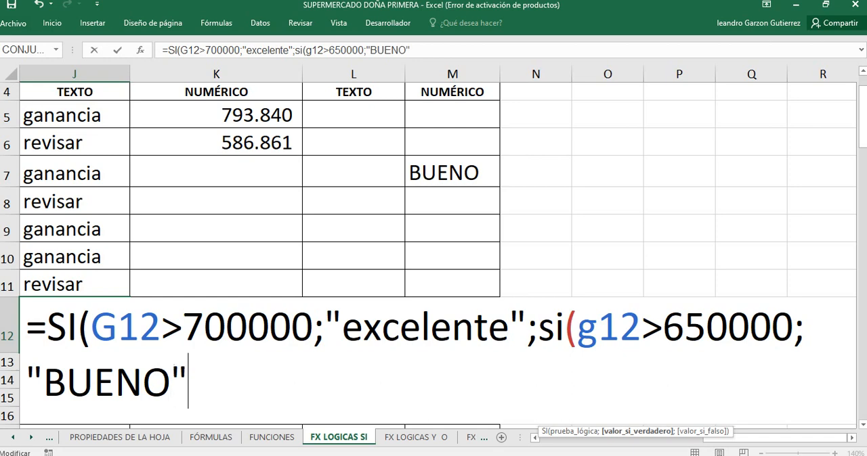
type(";")
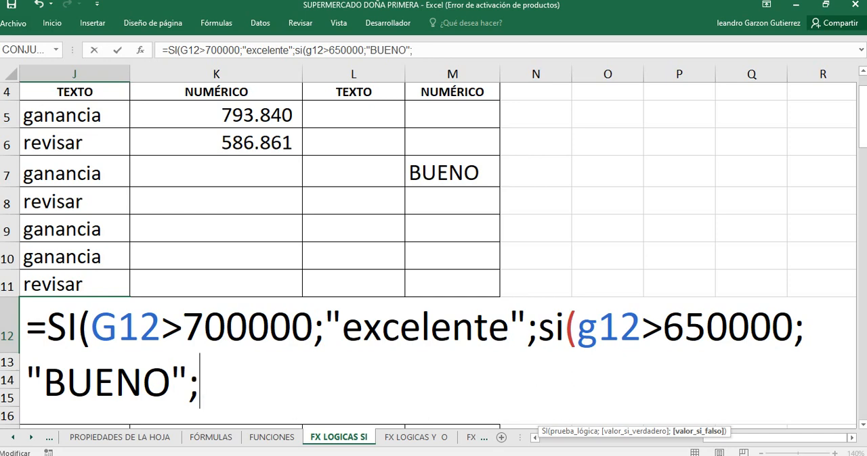
Step: Nest a third SI as the second SI's value if false, with the logical test G12<650000 and the argument separator
type("SI")
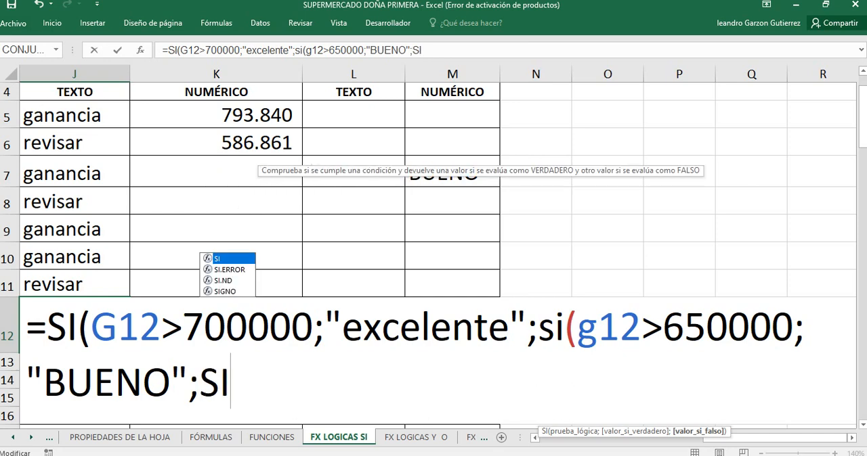
type("(")
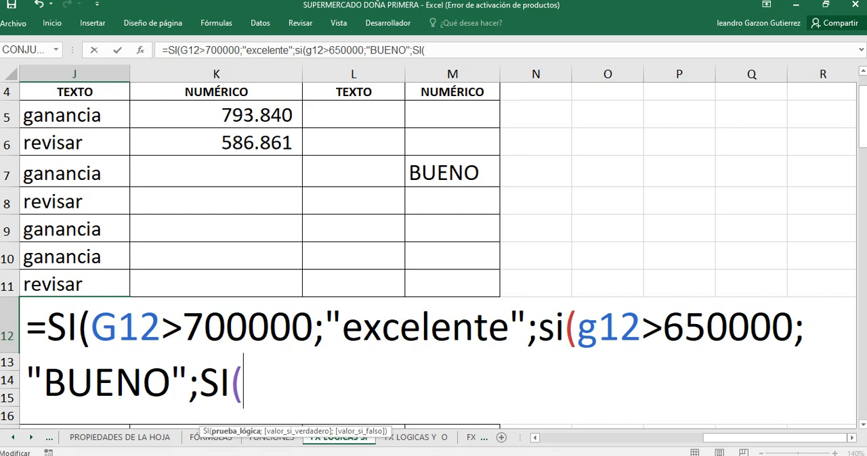
type("G12")
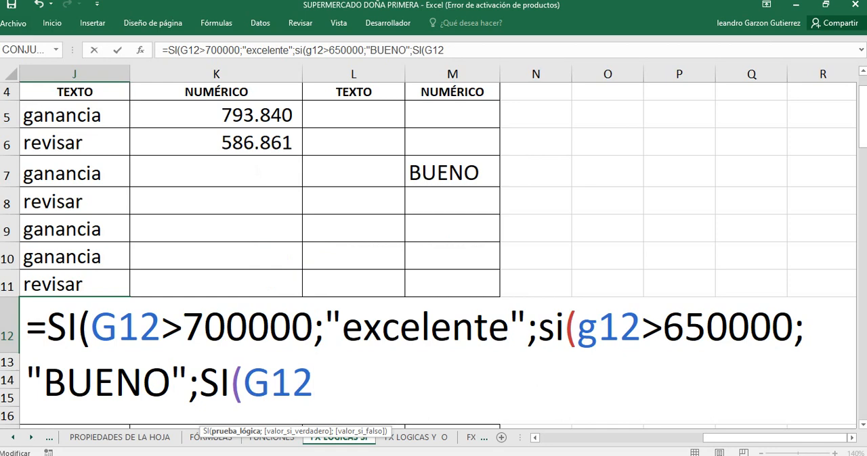
type(">")
key("BackSpace")
type("<")
type("650")
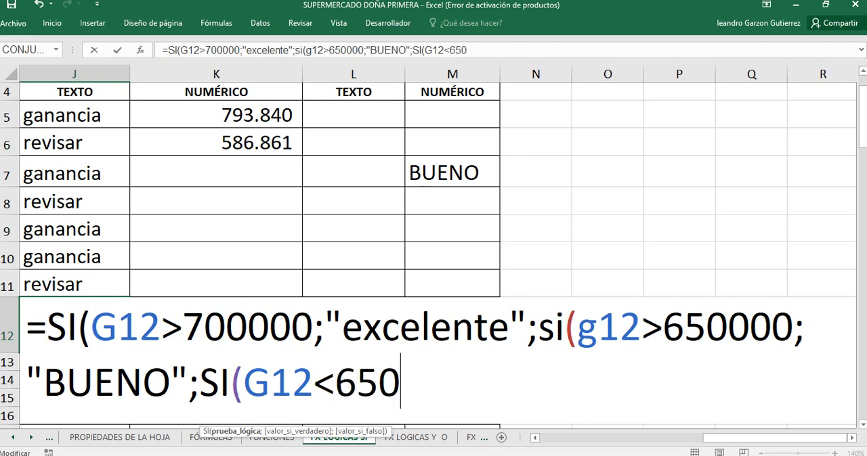
type("000")
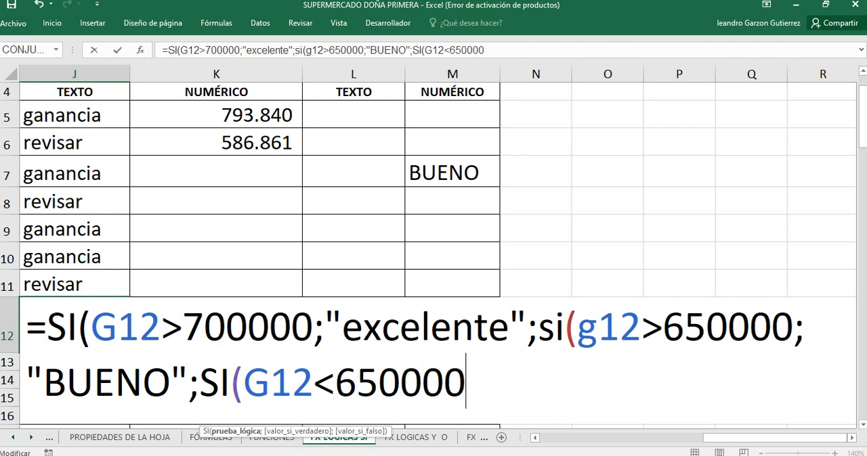
type(";")
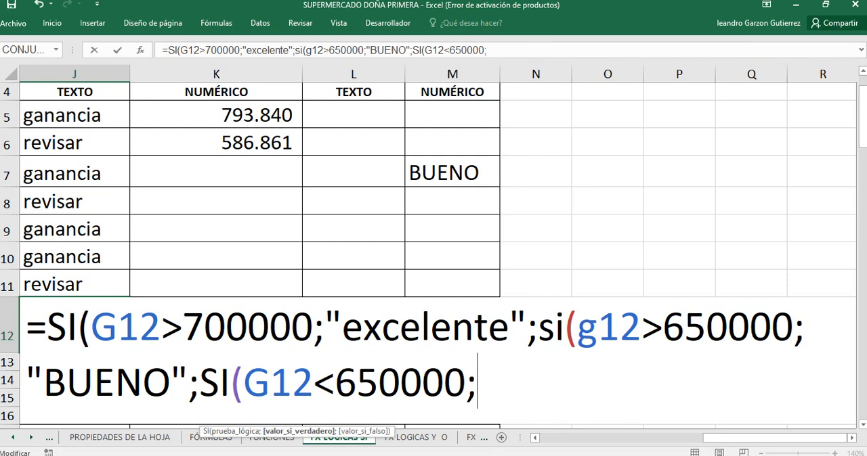
type("2")
right_click(132, 241)
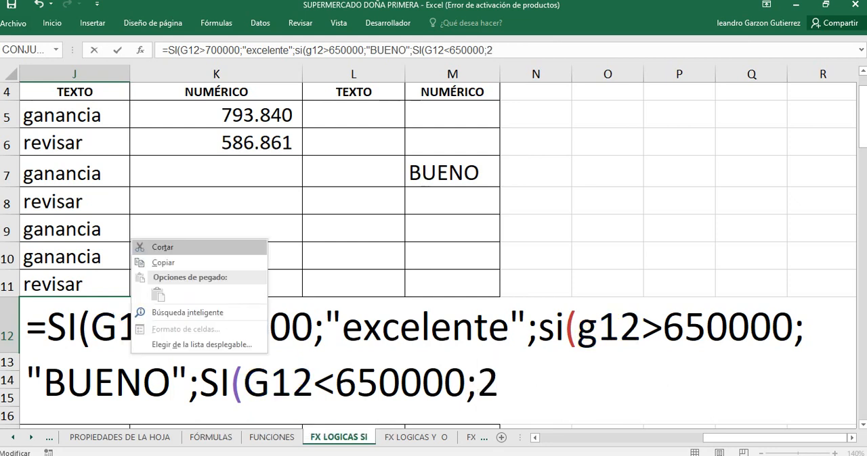
key("Escape")
key("BackSpace")
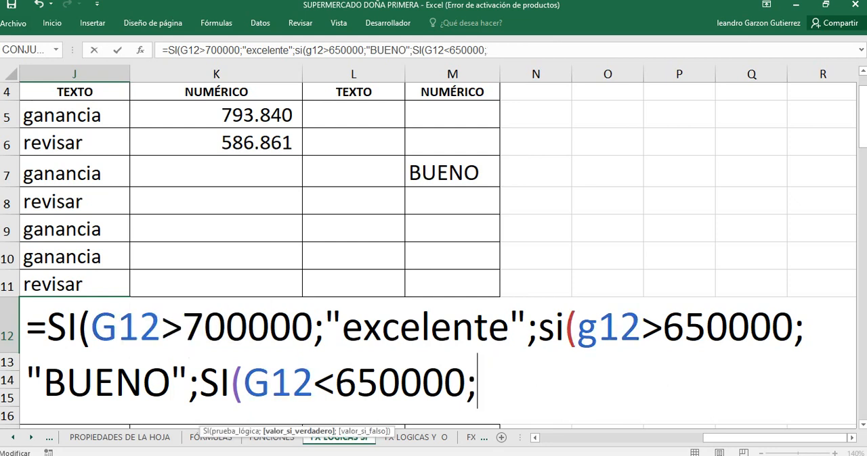
right_click(133, 241)
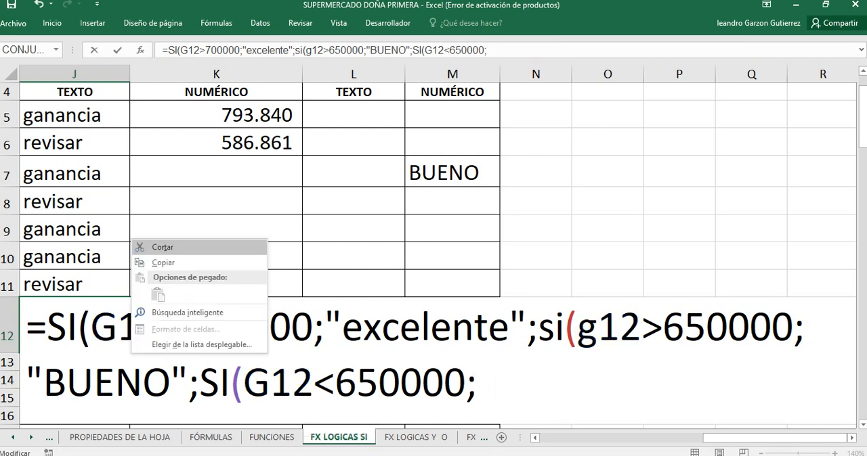
key("Escape")
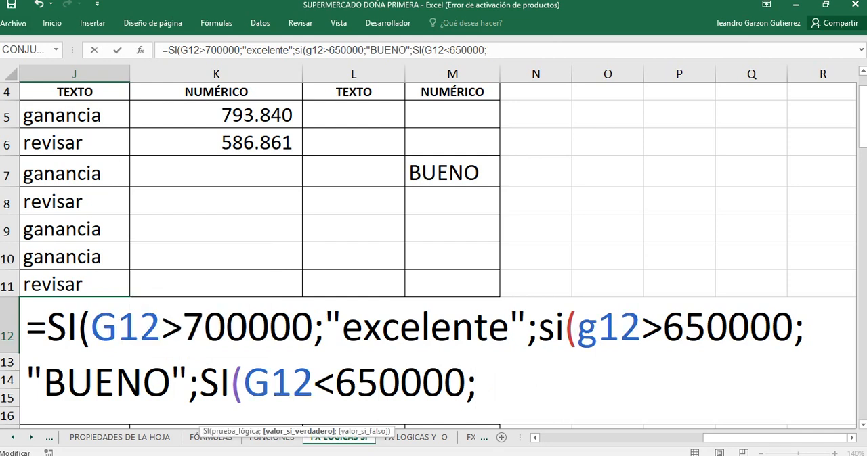
Step: Add "MALO" in quotes as the third SI's value if true, followed by the argument separator
type("\"")
type("MAL")
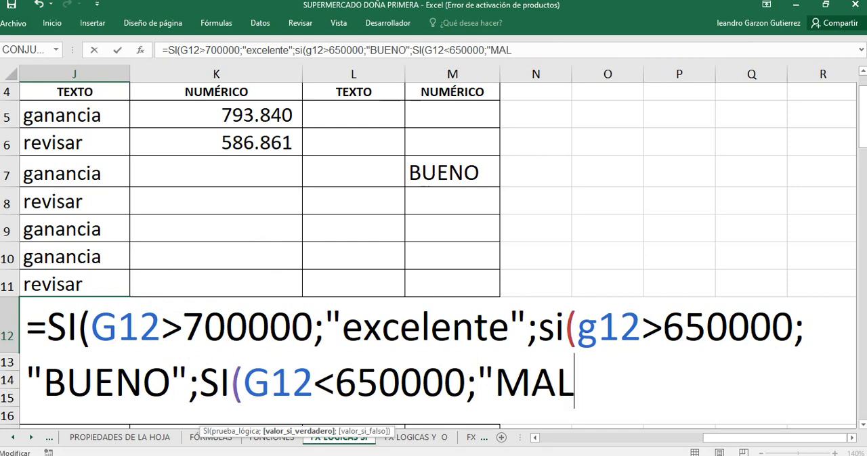
type("O\"")
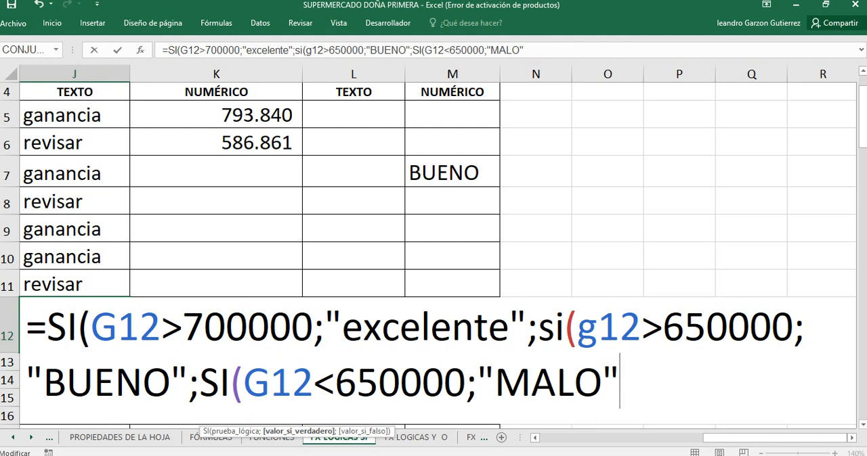
type(";")
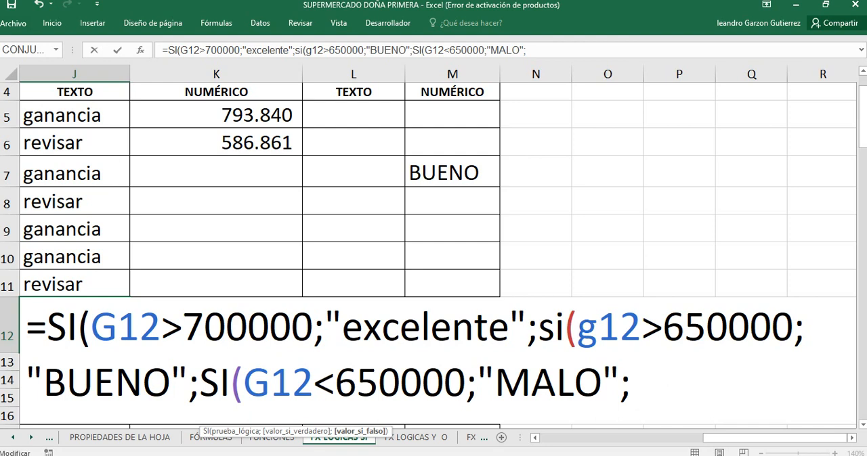
Step: Add "CERO" as the third SI's value if false, close all three SI functions and enter J12's formula
type("\"CERO")
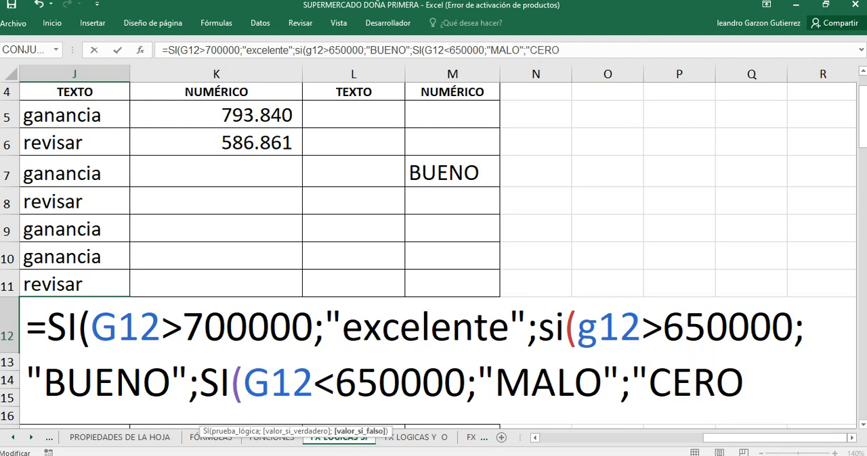
type("\")")
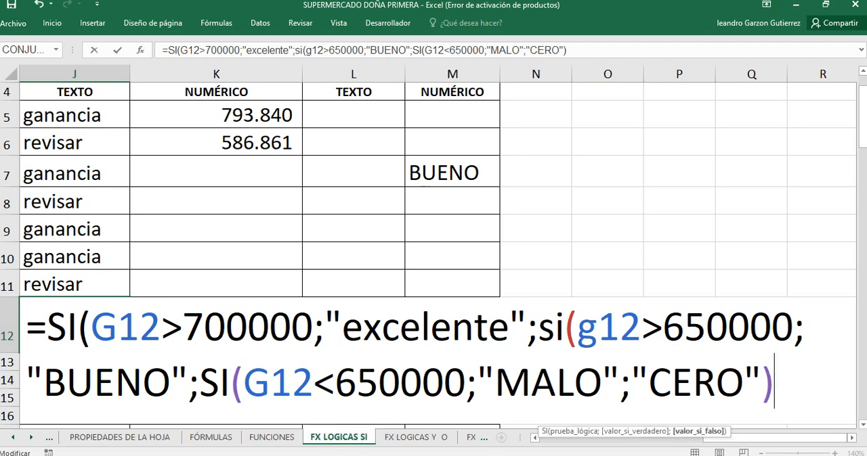
type(")")
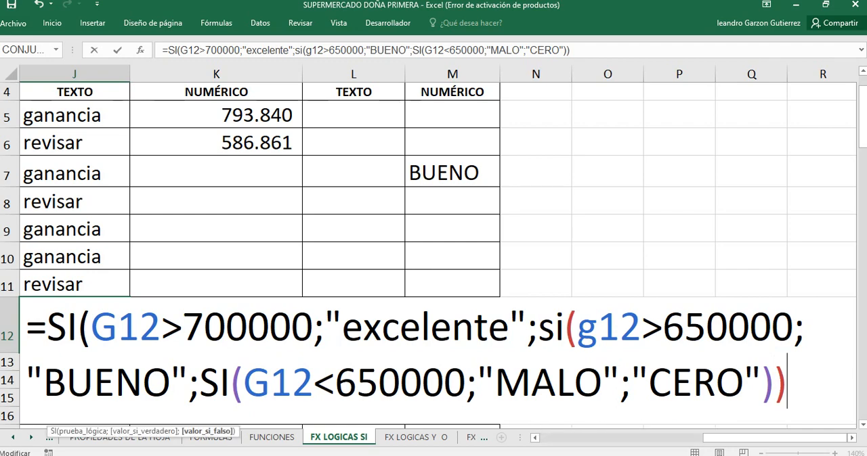
type(")")
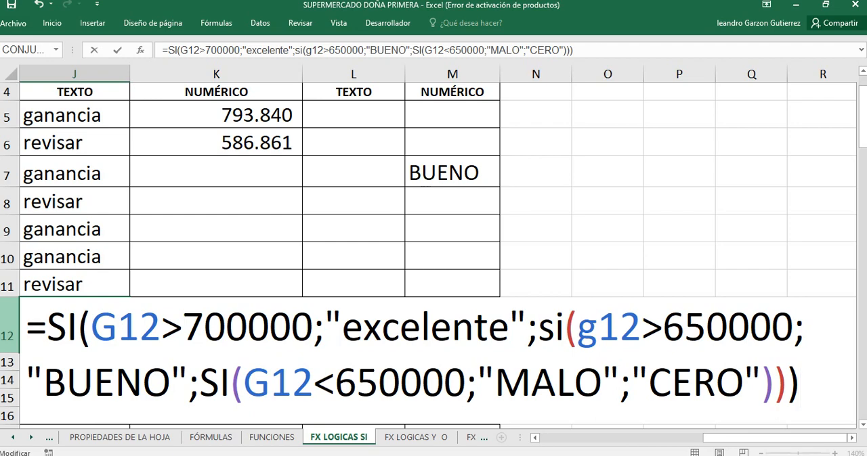
key("Return")
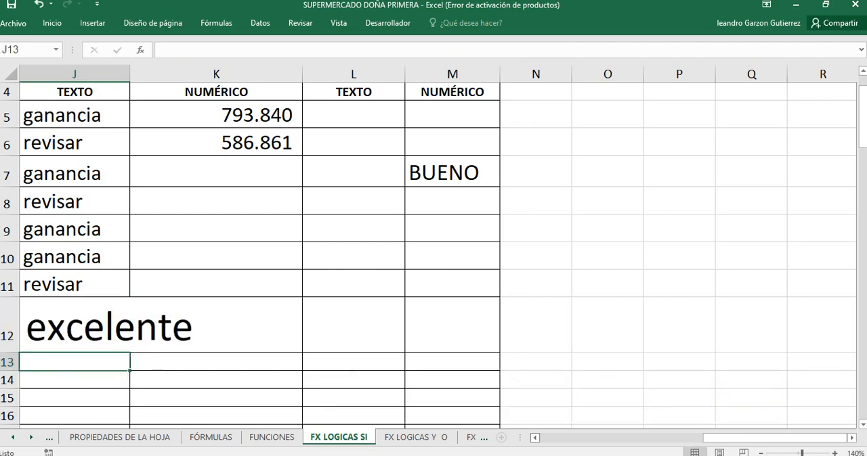
Step: Examine J12's nested SI formula alongside the product's unit value in G12, keeping J12 selected
left_click_drag(778, 438, 664, 438)
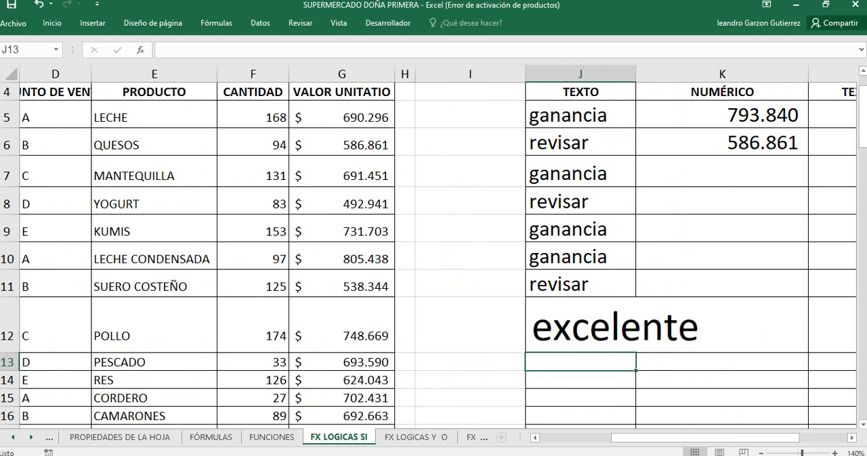
double_click(553, 332)
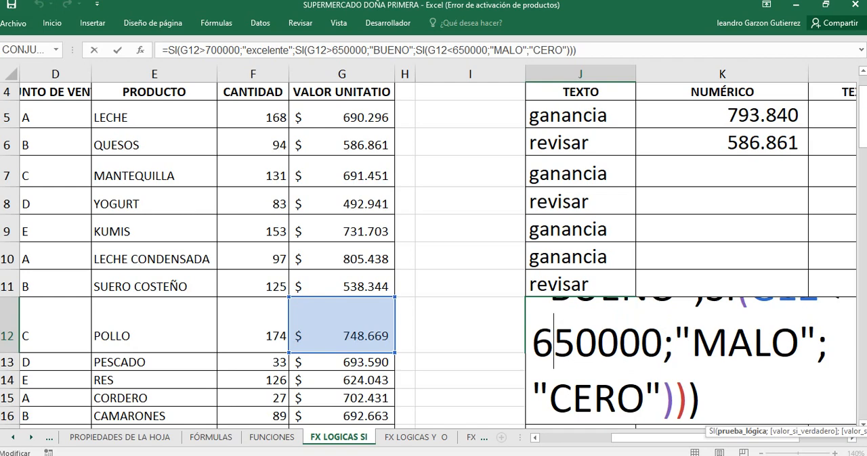
key("Return")
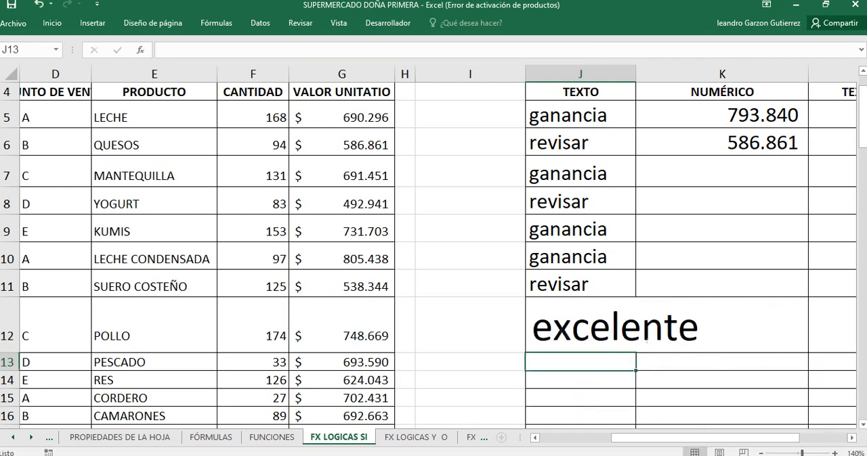
key("Up")
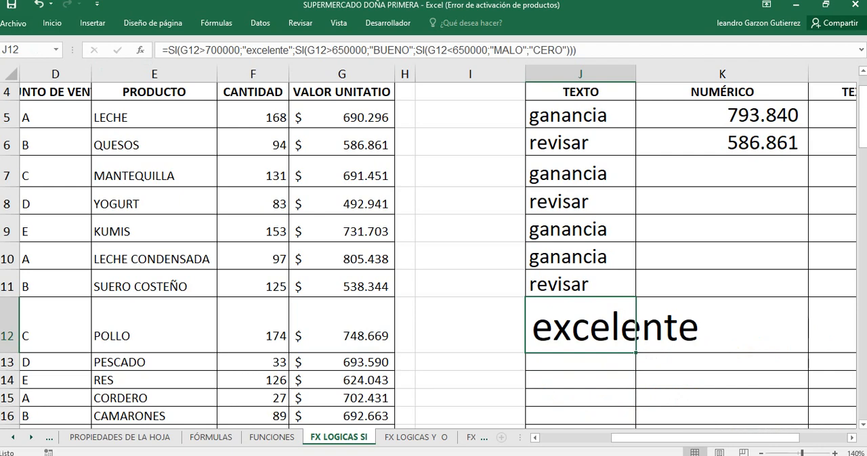
Step: Fill J12's nested SI formula down through J15 and review the formula in J12 without changing it
left_click_drag(635, 353, 635, 406)
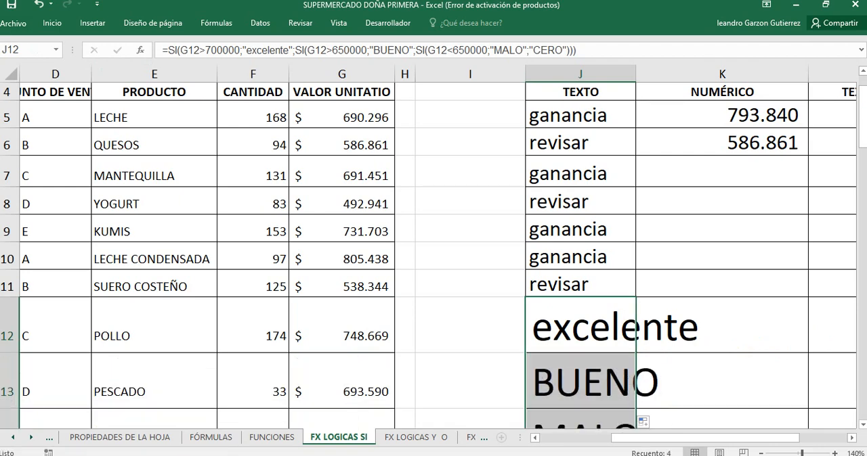
scroll(433, 257, "down", 2)
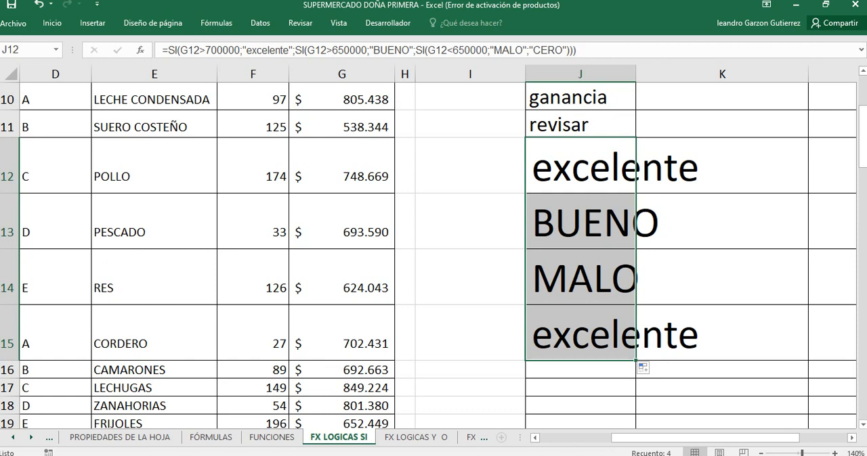
left_click(246, 51)
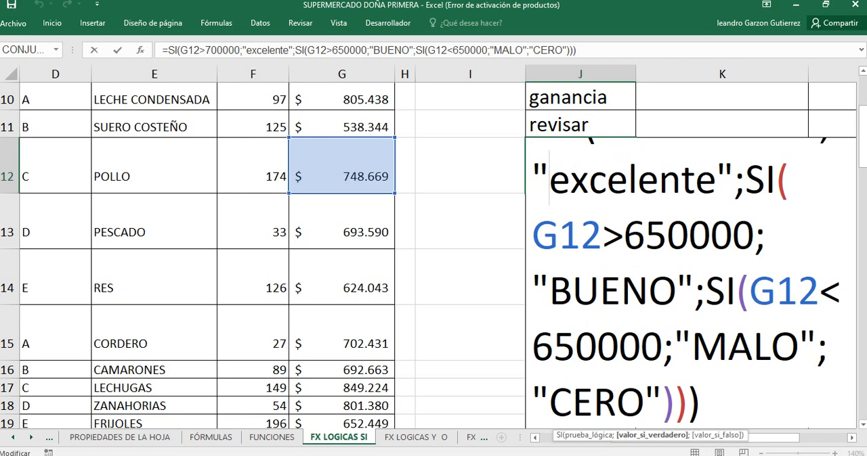
key("Return")
key("Up")
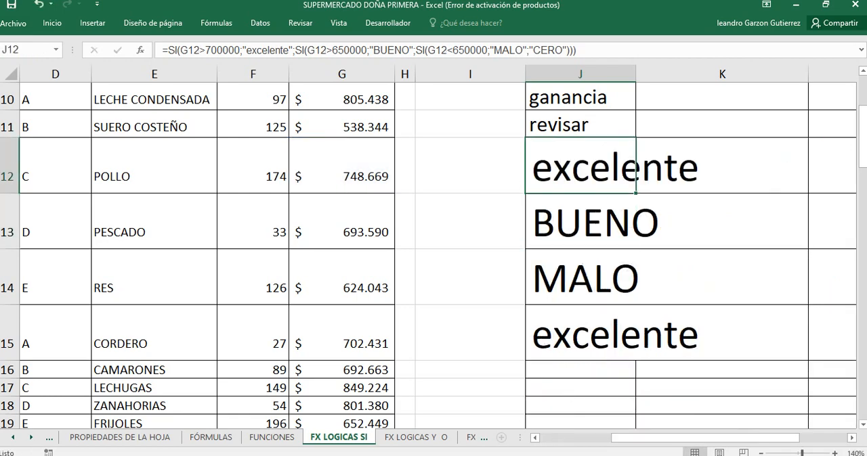
scroll(434, 256, "up", 3)
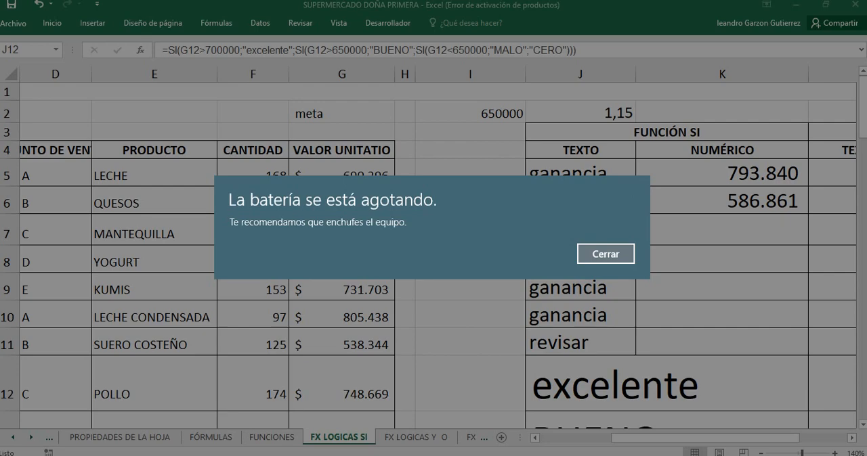
Step: Dismiss the low-battery notice and adjust the system sound volume
key("Return")
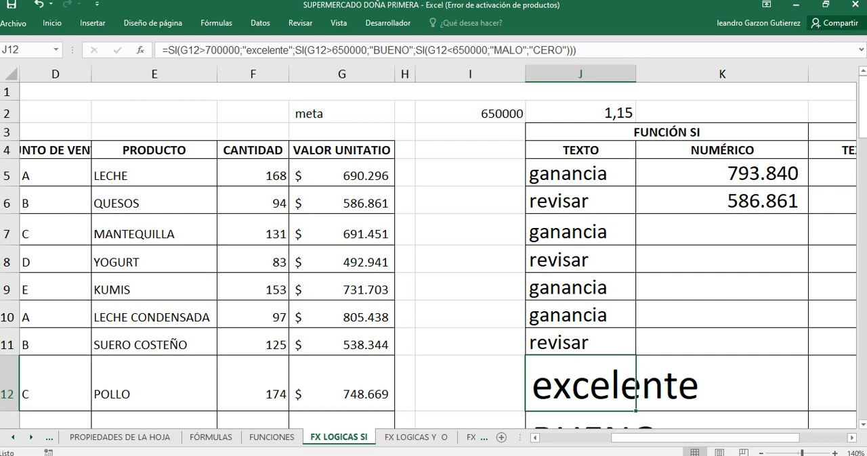
left_click(715, 455)
left_click(714, 455)
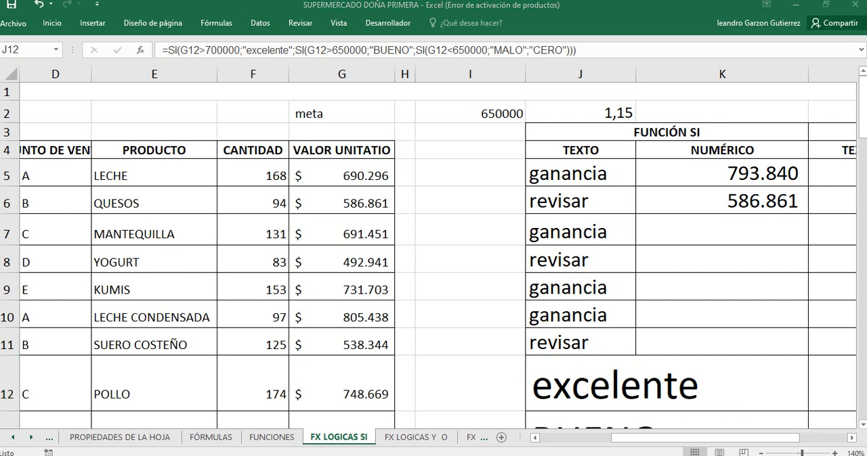
left_click(762, 455)
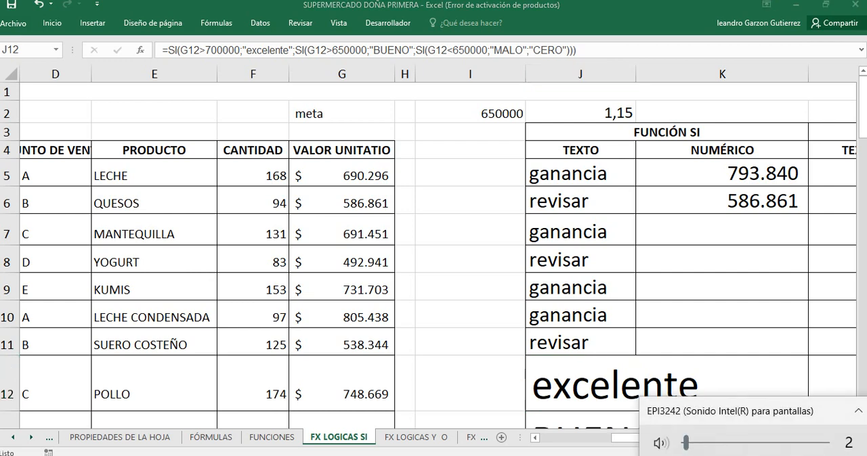
left_click(857, 409)
left_click(729, 382)
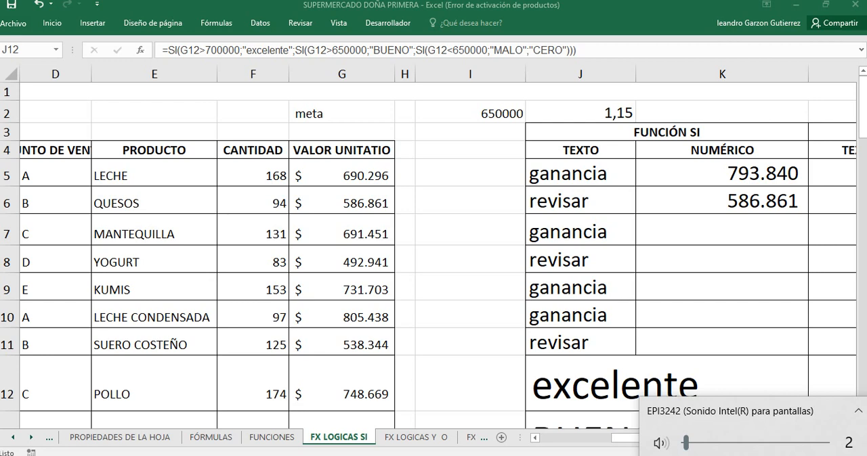
key("XF86AudioRaiseVolume")
key("XF86AudioRaiseVolume")
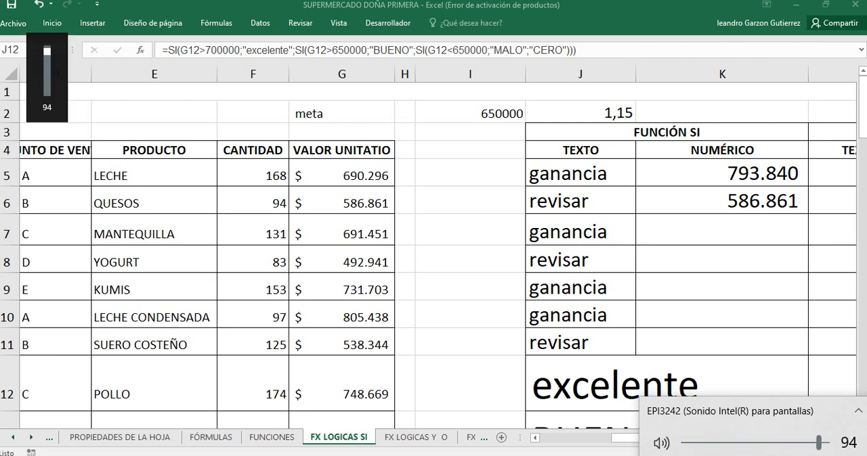
key("XF86AudioLowerVolume")
key("XF86AudioLowerVolume")
key("XF86AudioLowerVolume")
key("XF86AudioLowerVolume")
key("XF86AudioLowerVolume")
key("XF86AudioLowerVolume")
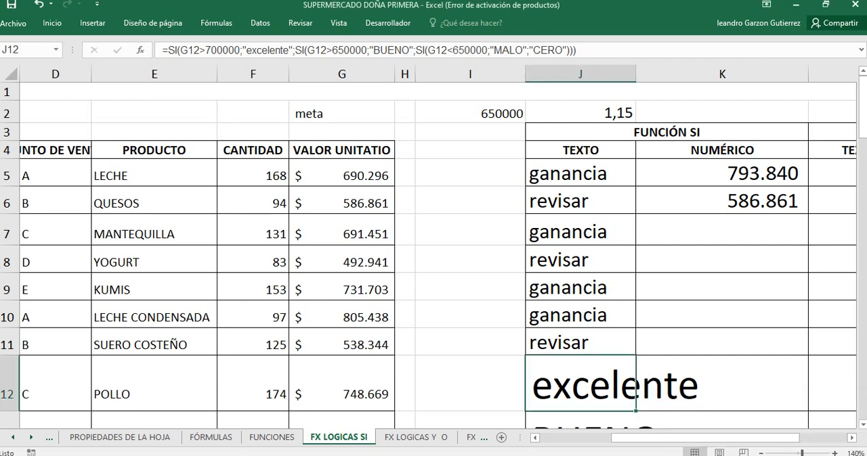
Step: Switch to the FX LOGICAS Y O sheet and show its product table beside the FUNCIÓN Y columns at 140% zoom
left_click(580, 315)
scroll(580, 314, "down", 2)
scroll(580, 315, "up", 2)
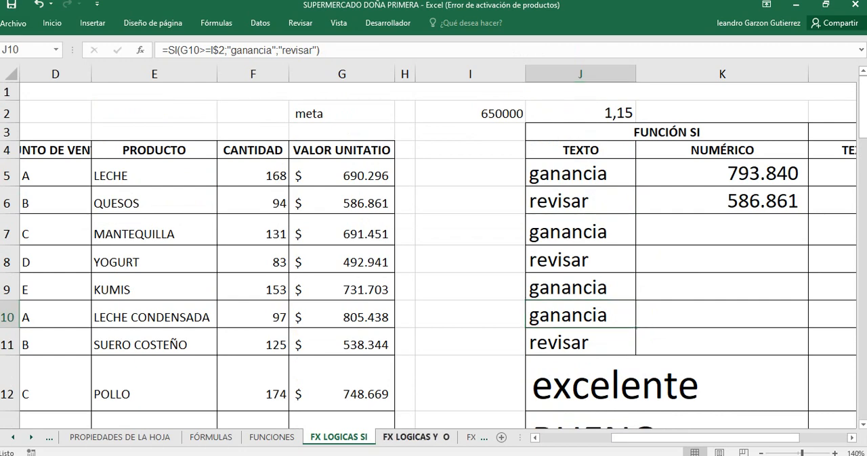
left_click(416, 437)
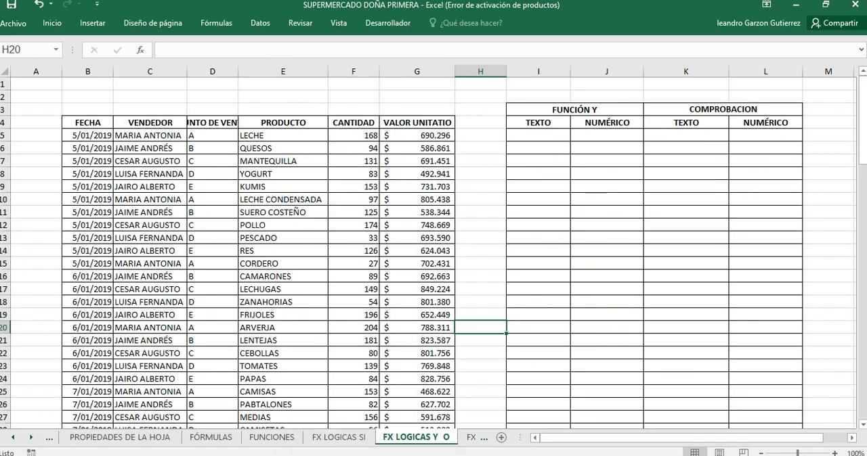
scroll(433, 248, "up", 4)
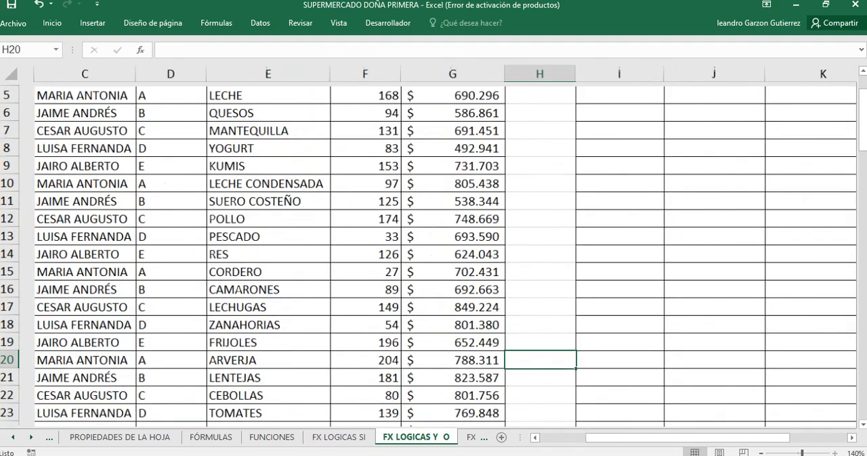
scroll(433, 247, "up", 2)
left_click_drag(652, 438, 677, 438)
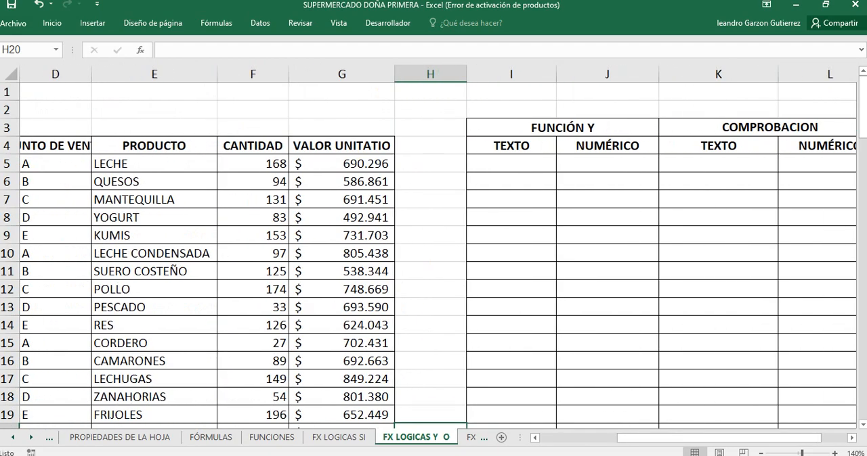
Step: Look over the FX LOGICAS ANIDADAS and FX BUSCAR H V sheets and return to FX LOGICAS Y O
left_click(470, 437)
left_click(292, 437)
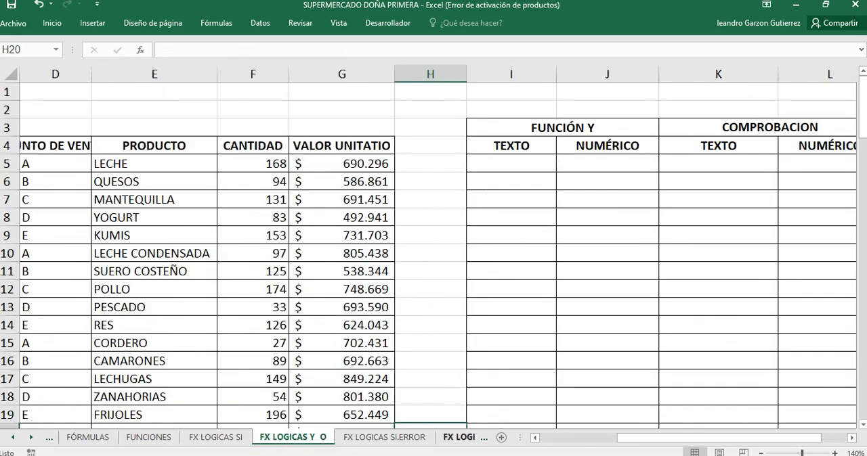
left_click(461, 437)
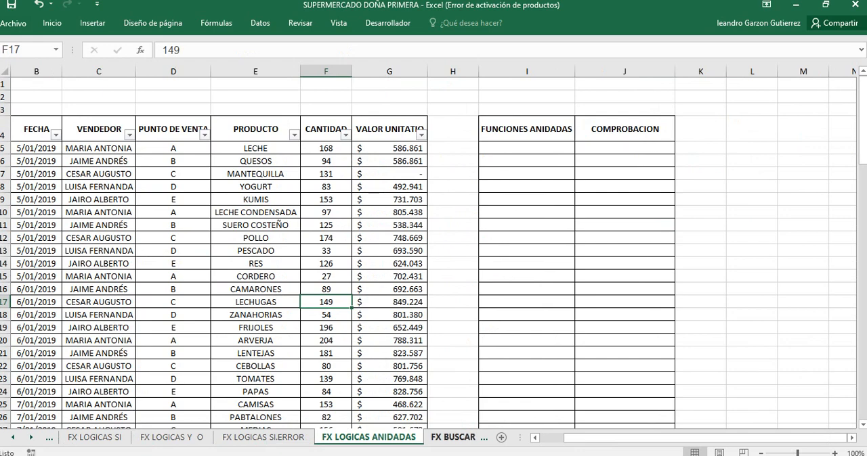
left_click(454, 437)
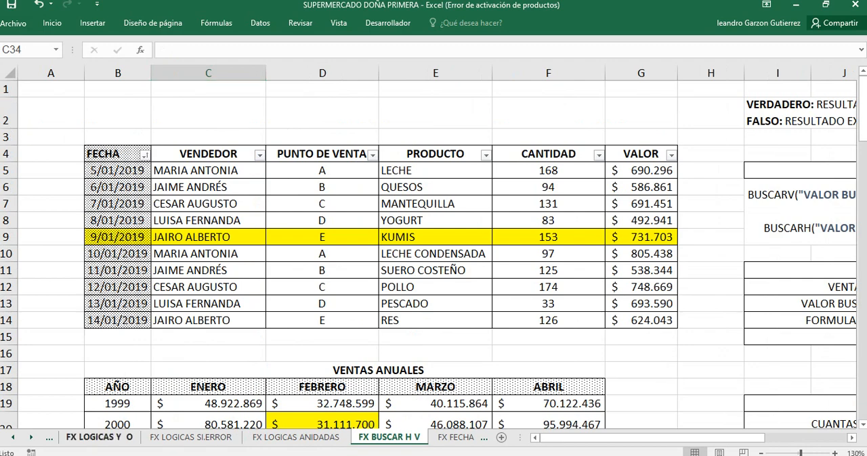
left_click(100, 438)
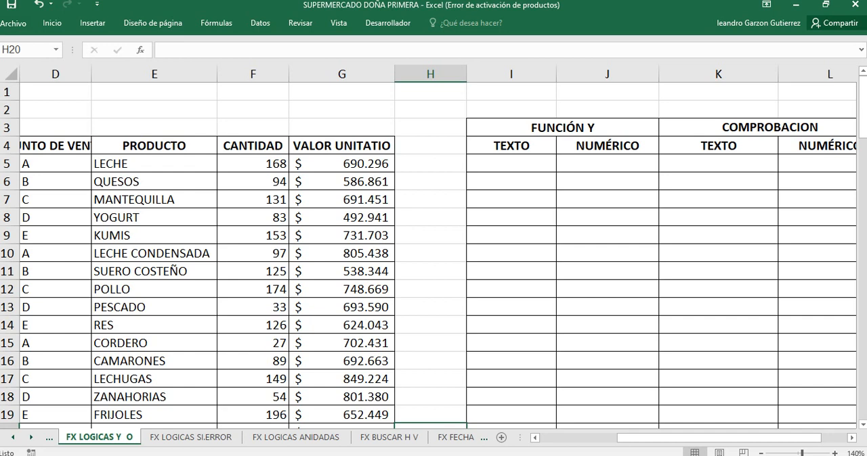
left_click(341, 92)
key("Left")
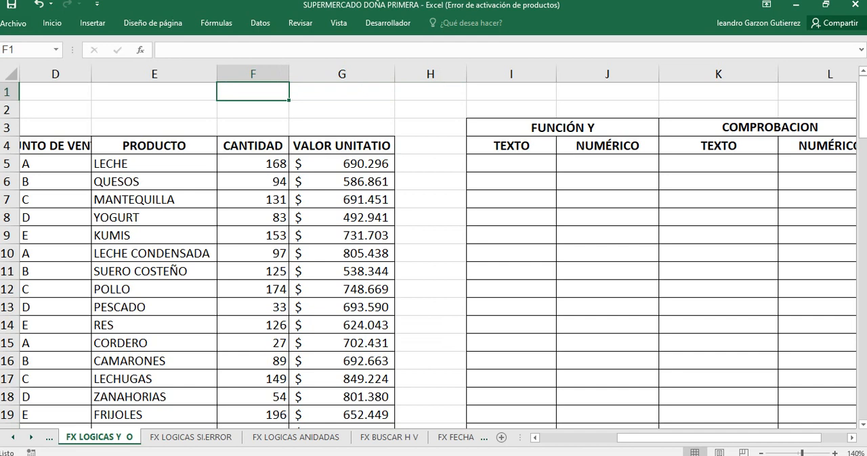
key("Right")
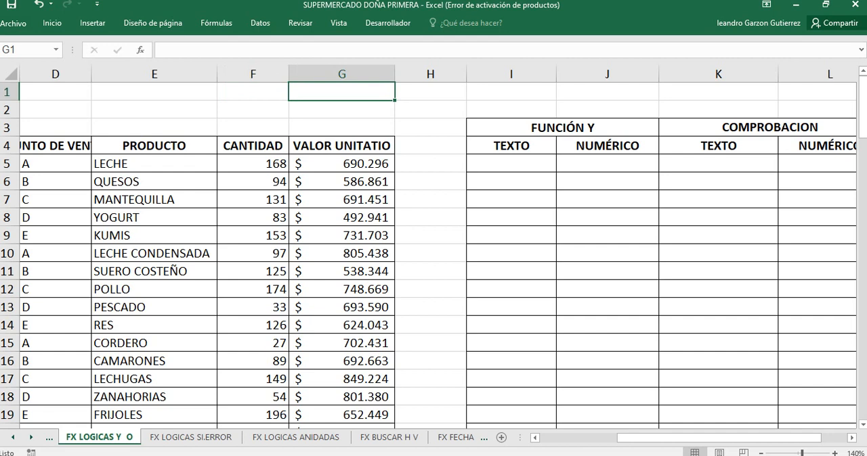
key("Left")
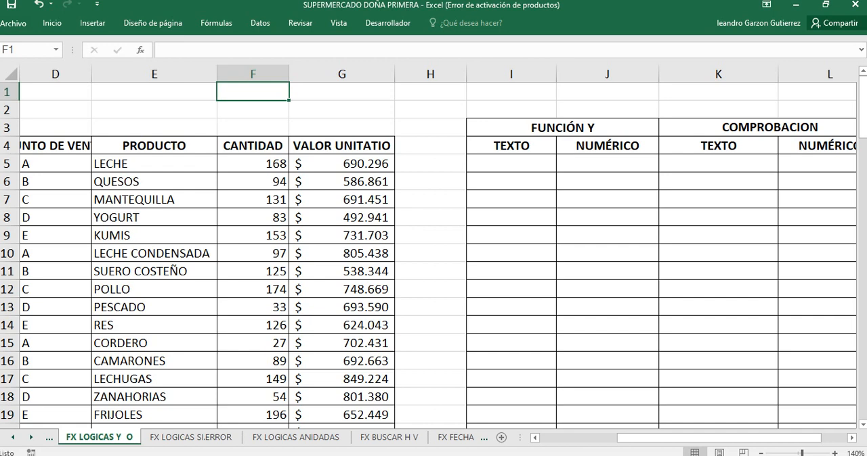
type("<")
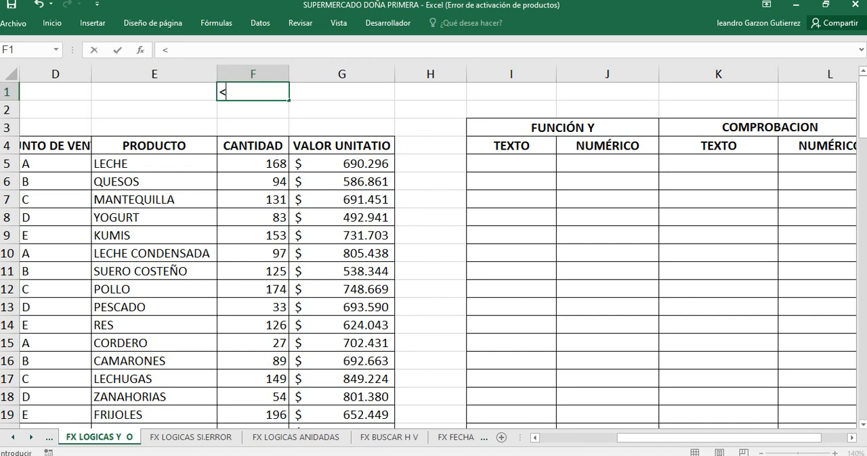
key("BackSpace")
key("Menu")
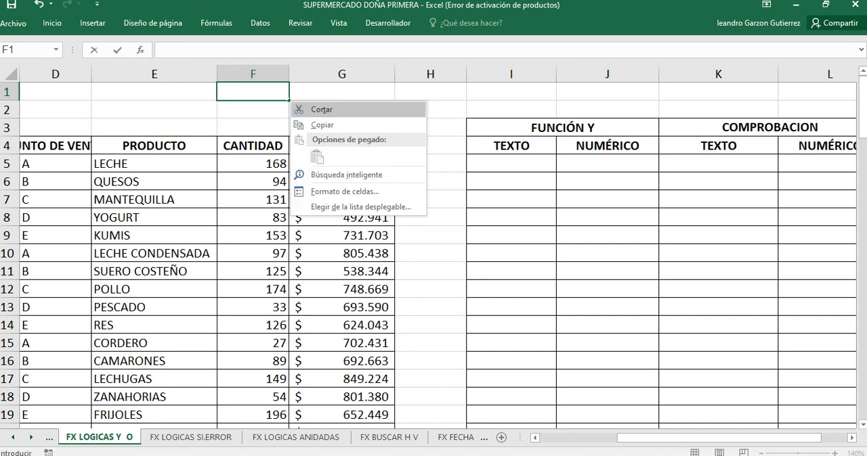
key("Escape")
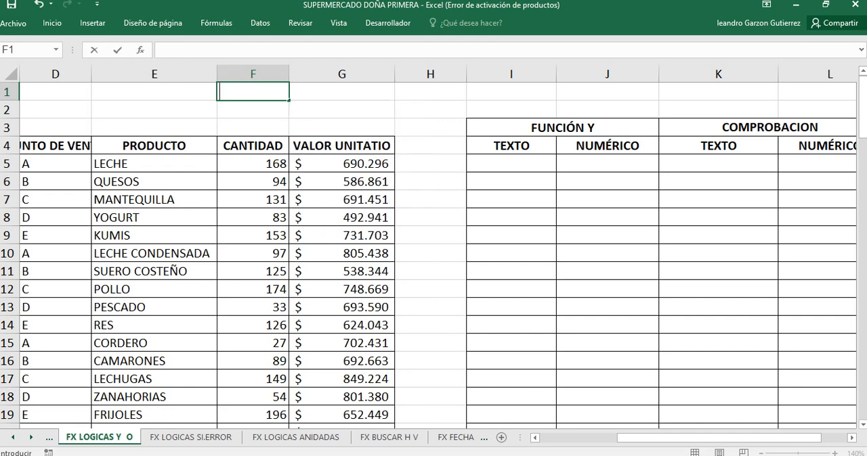
key("Menu")
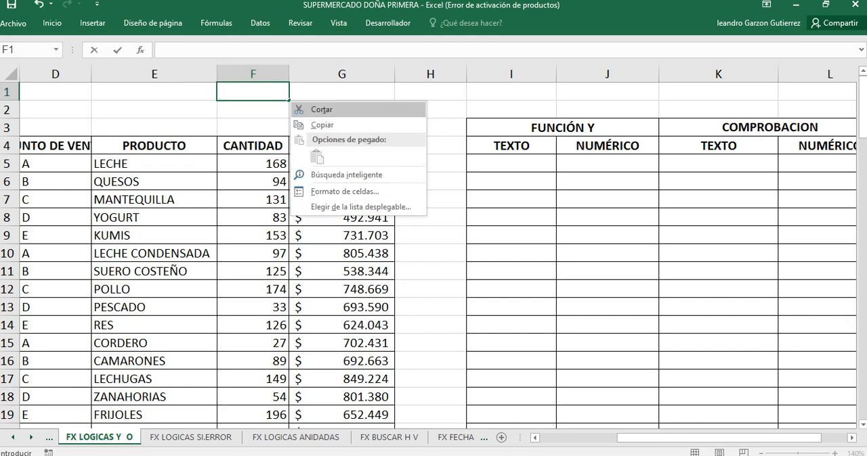
key("Escape")
Step: Enter the quantity condition >98 in cell F1 above the CANTIDAD column
key("F2")
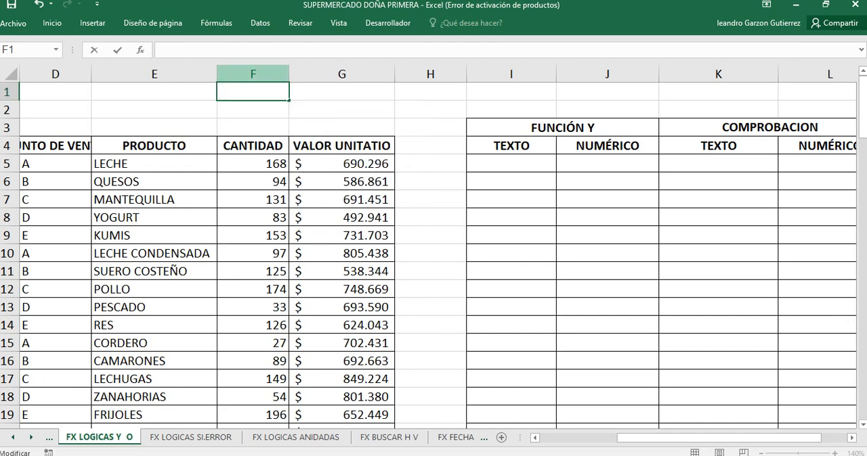
type(">98")
key("Return")
key("Return")
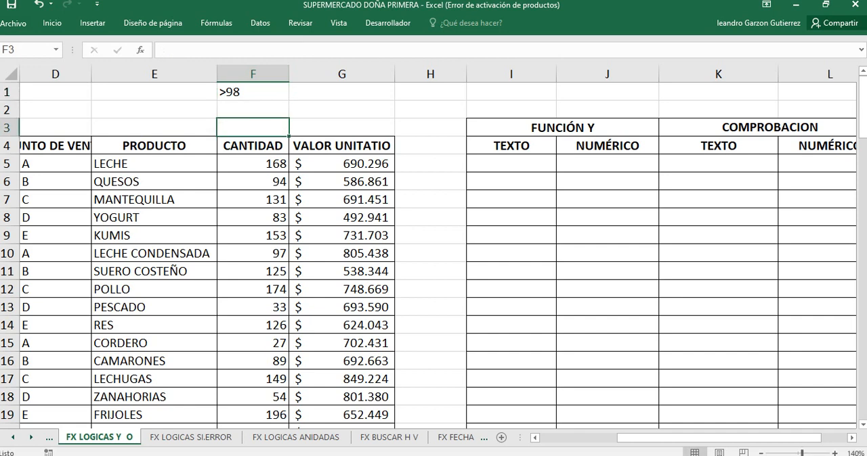
Step: Enter the point-of-sale condition A in cell F2, directly below the quantity condition
left_click(252, 110)
left_click_drag(154, 92, 154, 109)
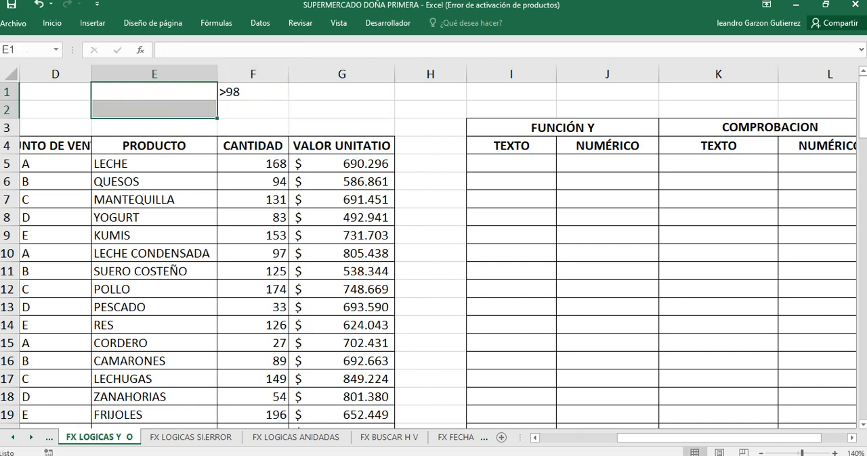
left_click(252, 109)
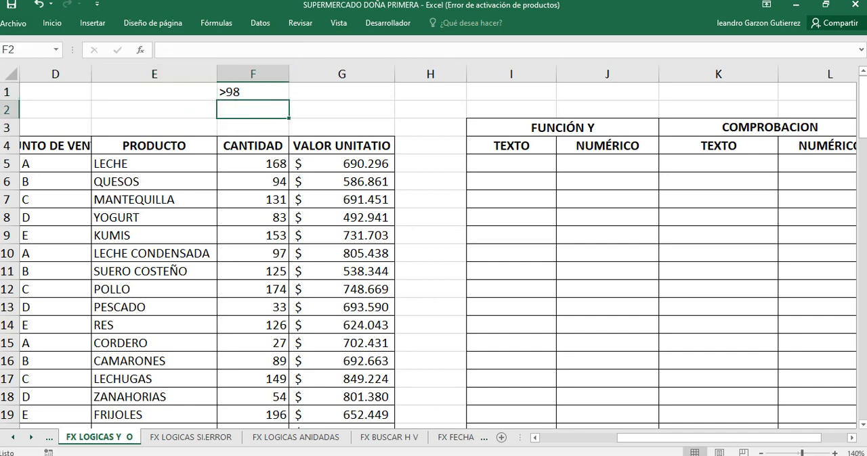
type("P")
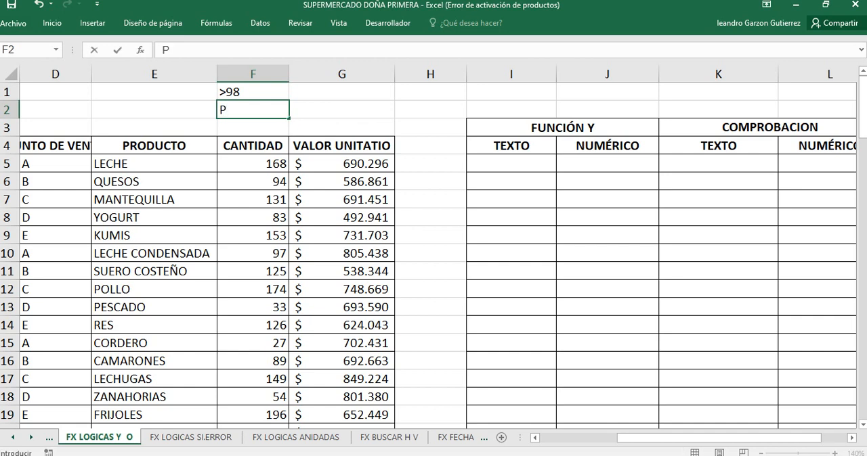
type("UNTO A")
key("BackSpace")
key("BackSpace")
key("BackSpace")
key("BackSpace")
key("BackSpace")
key("BackSpace")
key("BackSpace")
type("A")
key("Right")
key("Left")
Step: Review the two conditions in F1 and F2, and select I5, the first TEXTO cell under FUNCIÓN Y
key("Up")
key("shift+Down")
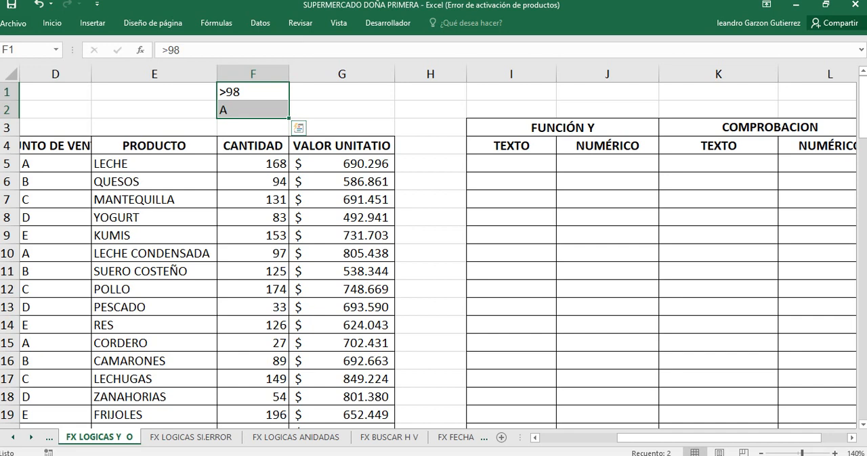
left_click(253, 93)
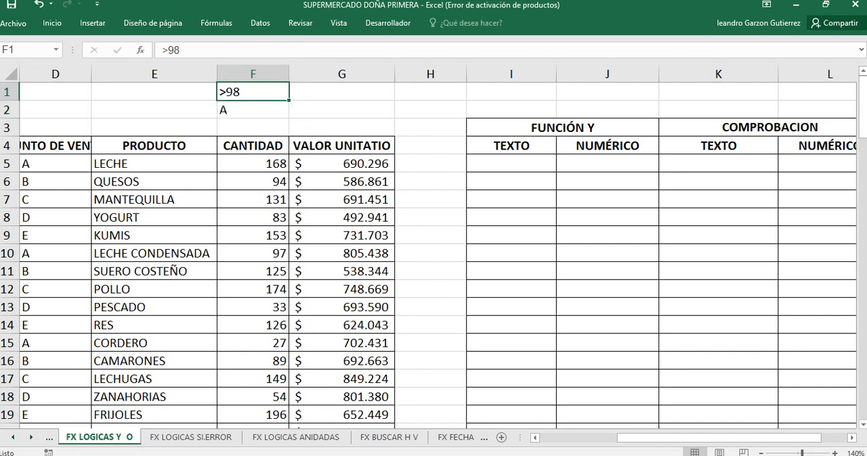
left_click(253, 110)
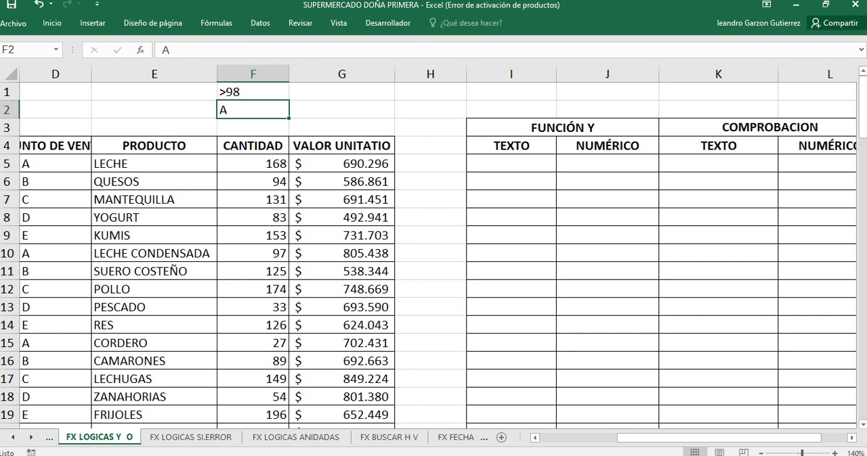
left_click(512, 164)
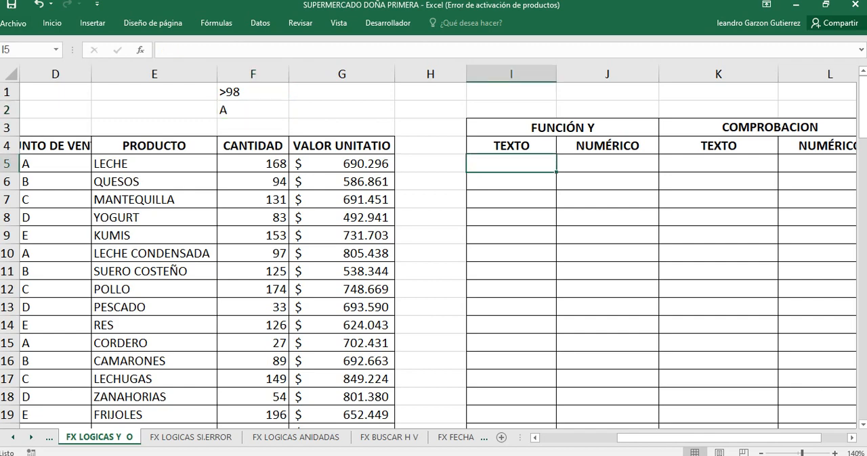
Step: Enlarge the font of cell I5, the first TEXTO cell under FUNCIÓN Y, to size 26
left_click_drag(778, 438, 804, 438)
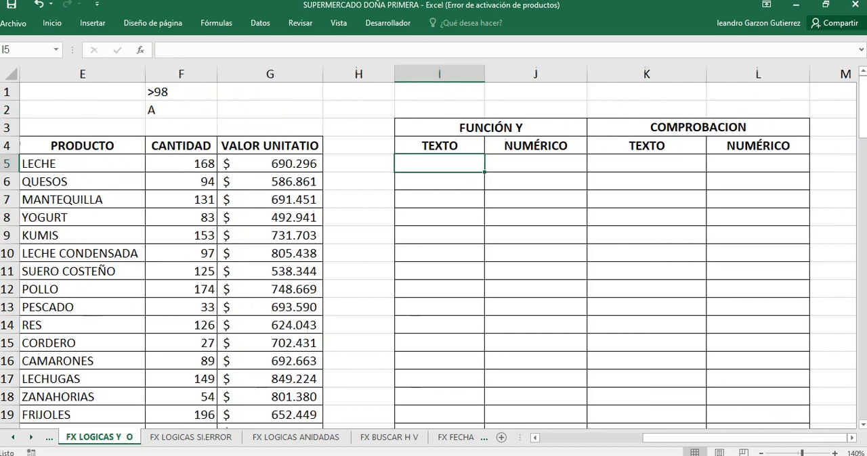
left_click(52, 23)
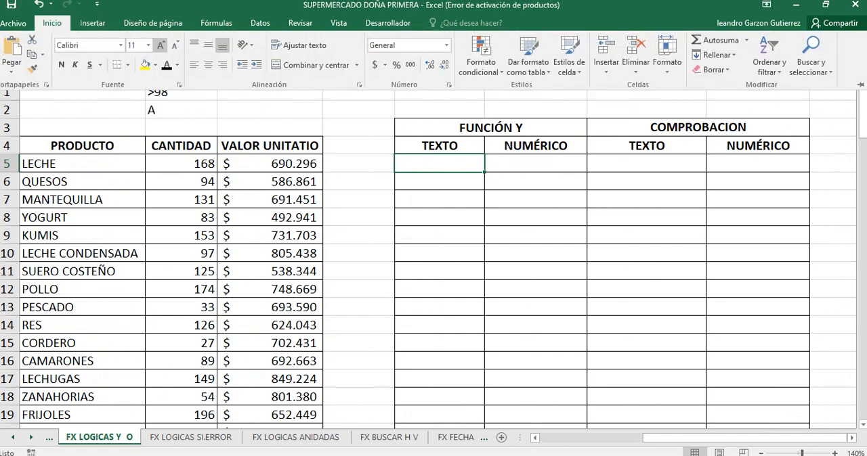
left_click(161, 45)
left_click(161, 46)
left_click(161, 46)
left_click(160, 46)
left_click(160, 45)
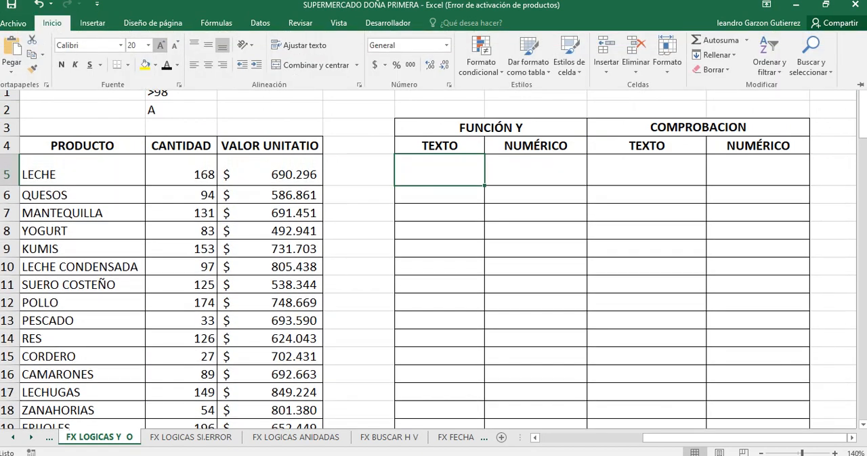
left_click(160, 45)
left_click(160, 46)
left_click(160, 45)
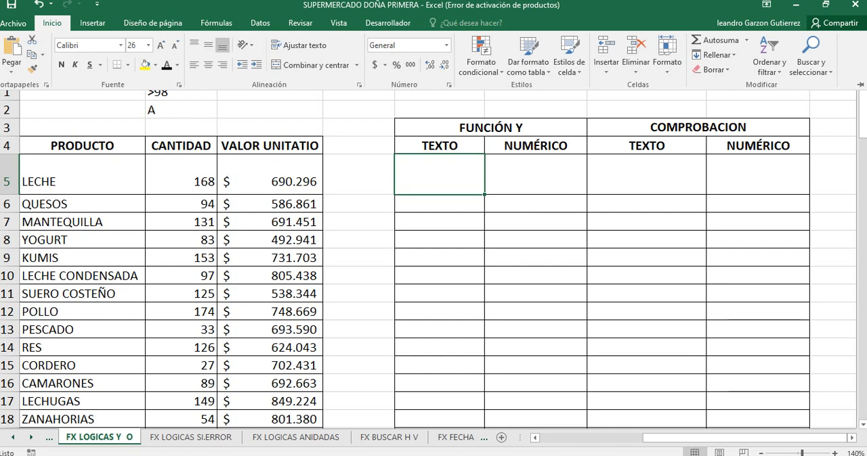
left_click(677, 438)
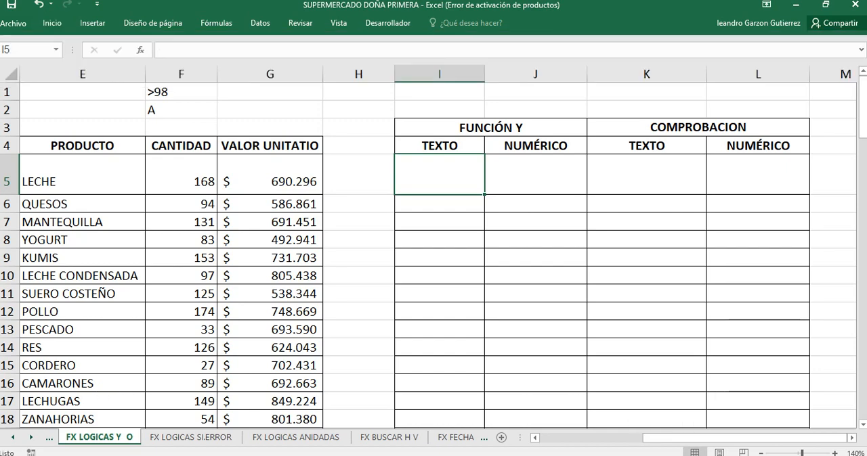
Step: Start a formula in I5 with Y nested in SI, comparing D5 with absolute cell F2: =SI(Y(D5=$F$2
type("=S")
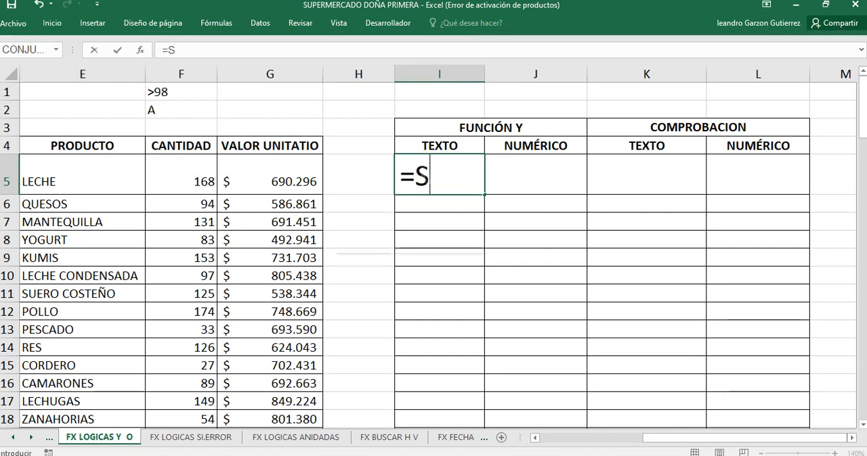
type("I")
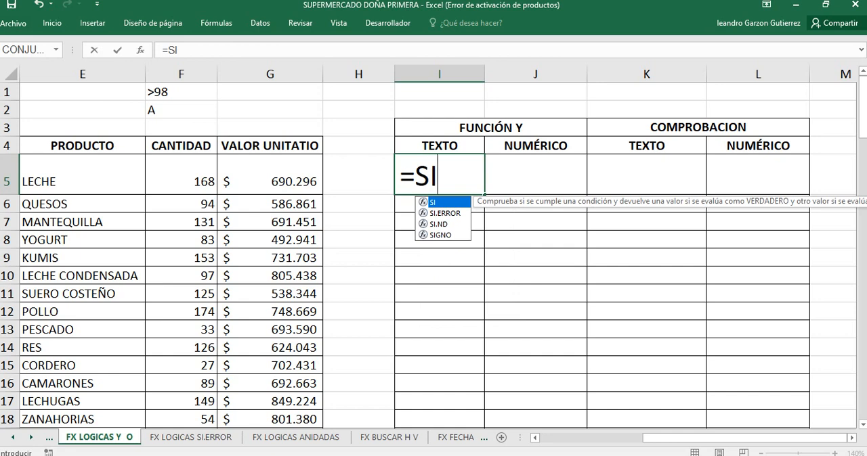
type("(")
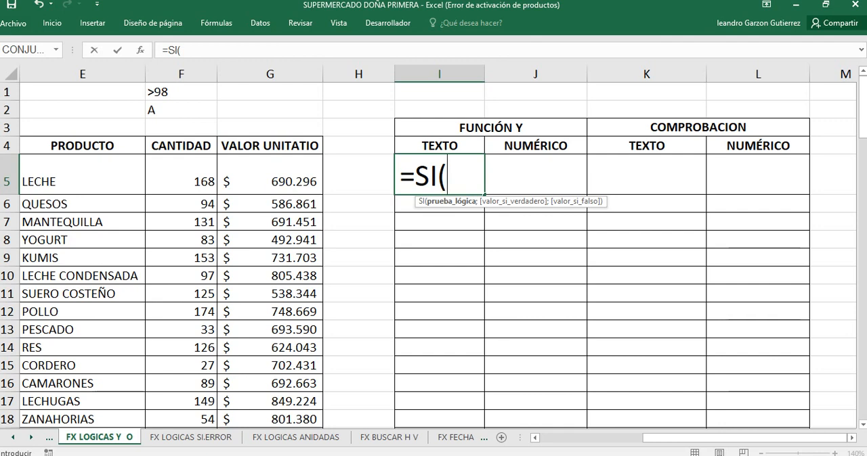
type("Y")
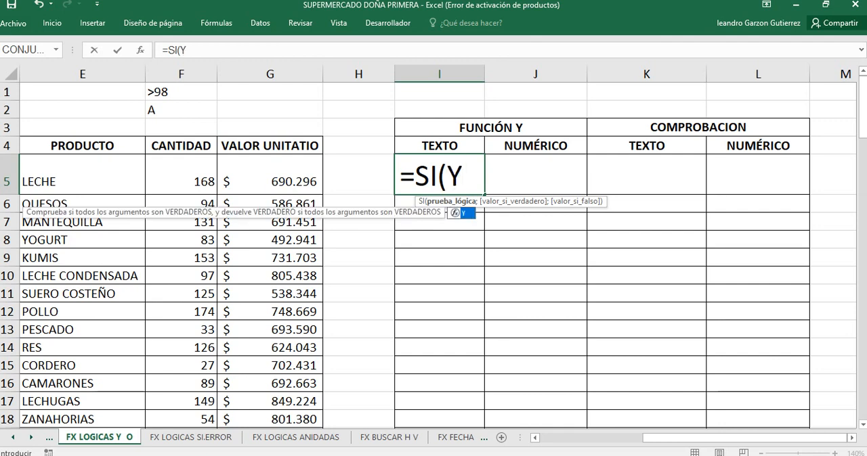
type("(")
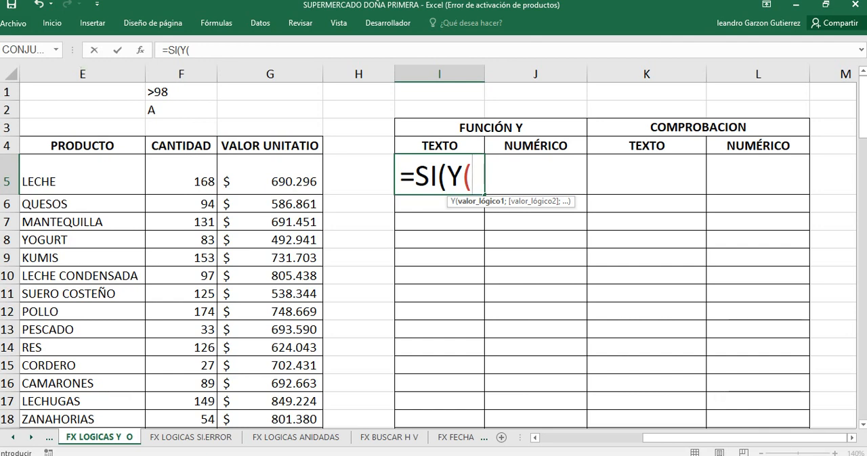
left_click_drag(677, 437, 626, 437)
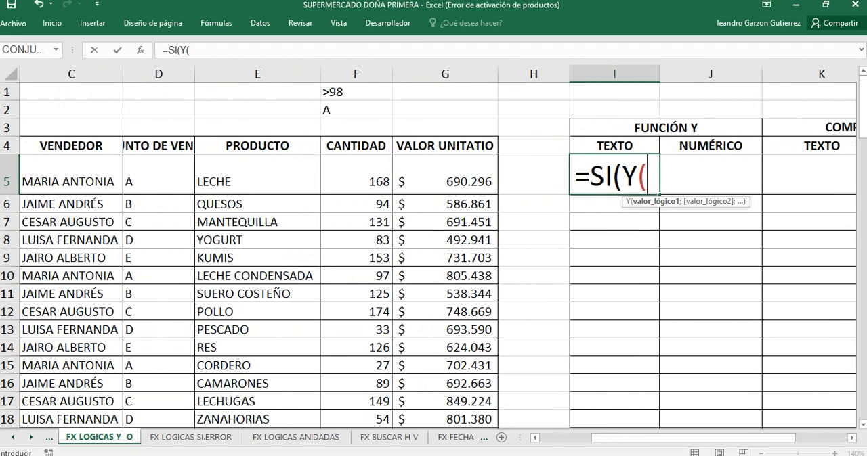
left_click(159, 175)
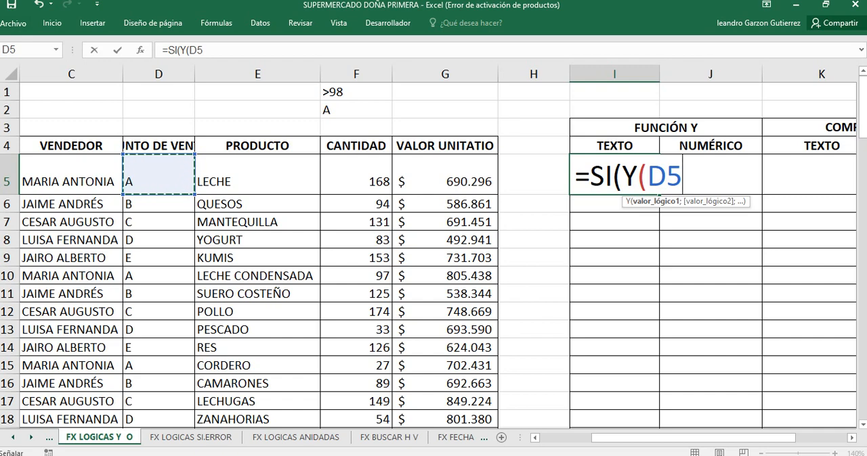
type("=")
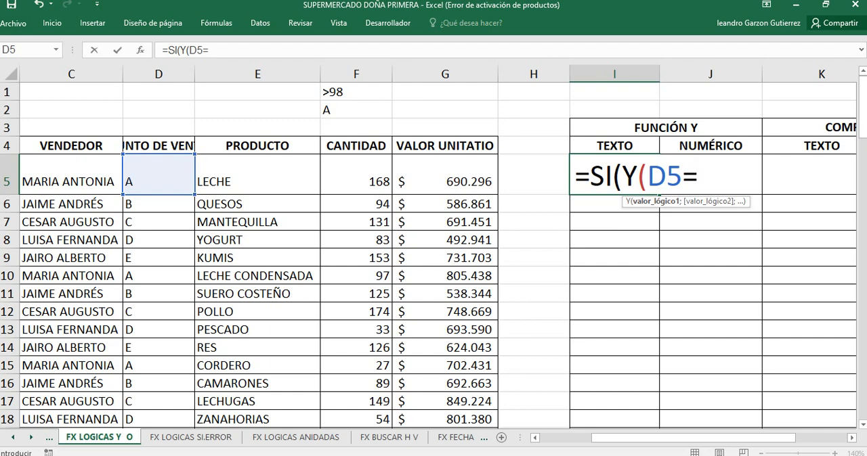
left_click(355, 109)
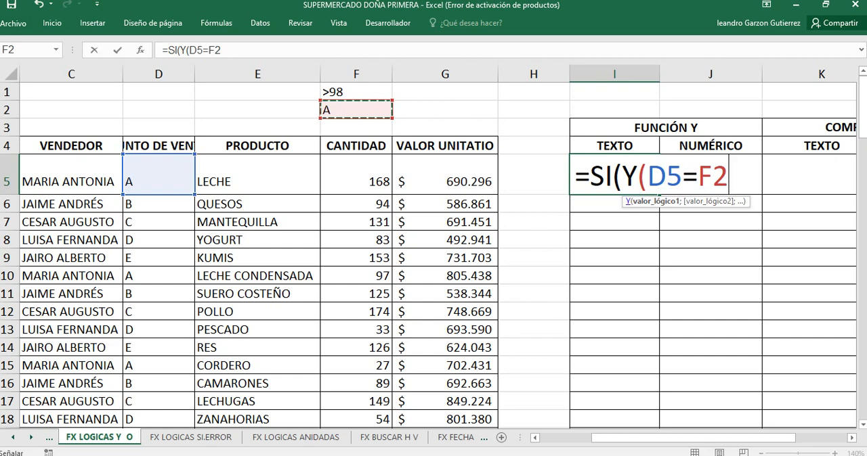
key("F4")
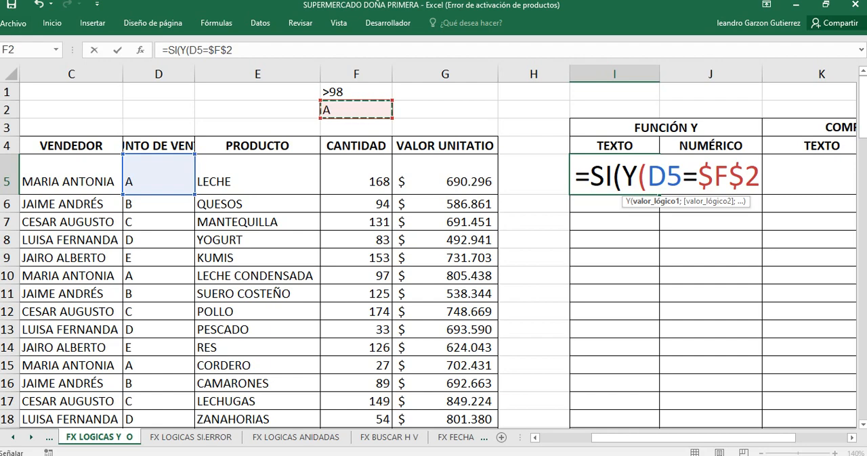
Step: Add F5>98 as the second condition of the Y function in I5 and close its parenthesis
left_click(622, 177)
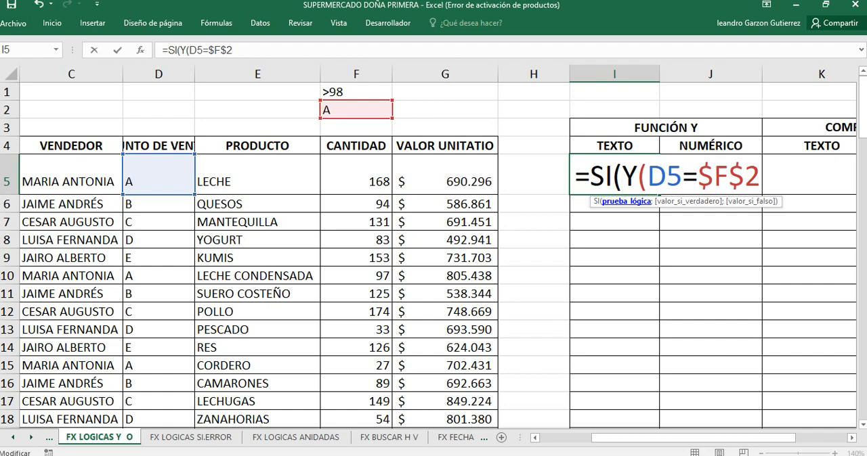
left_click_drag(590, 177, 604, 177)
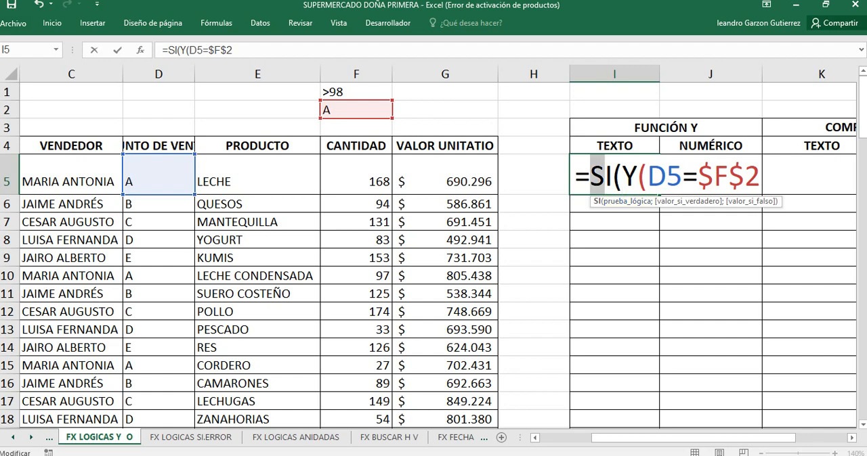
left_click(622, 177)
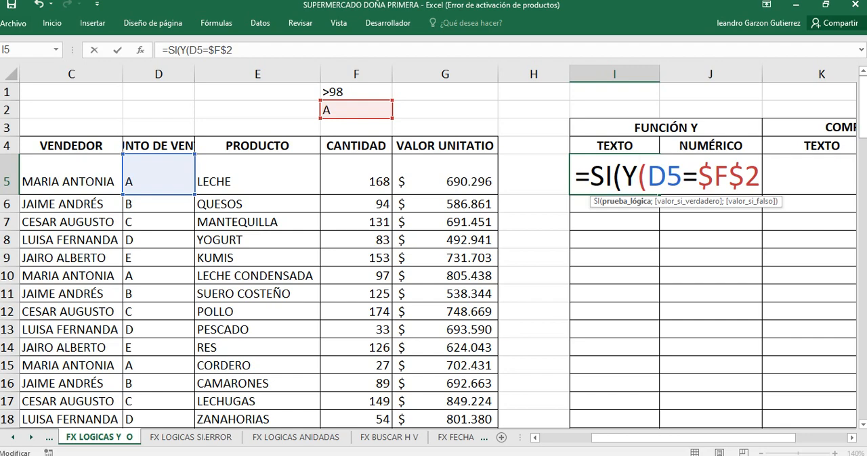
left_click(759, 177)
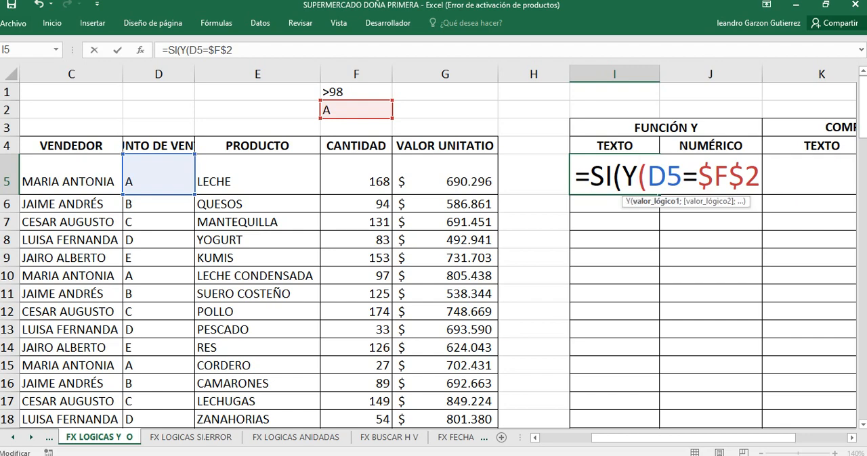
type(";")
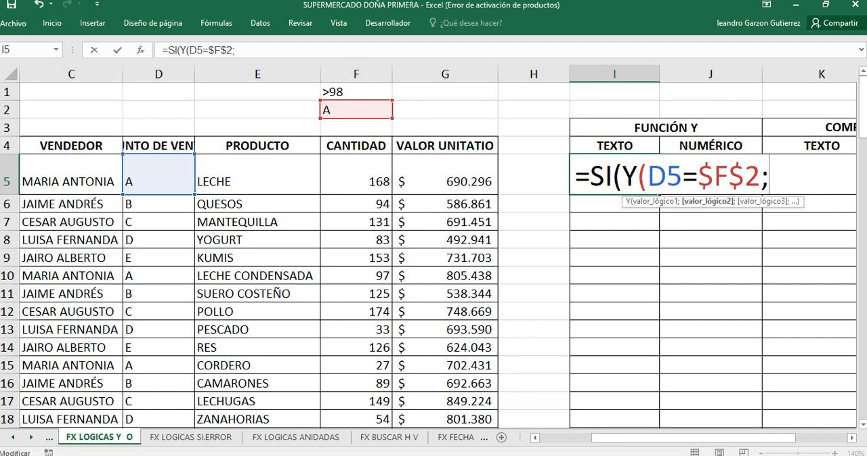
left_click(356, 177)
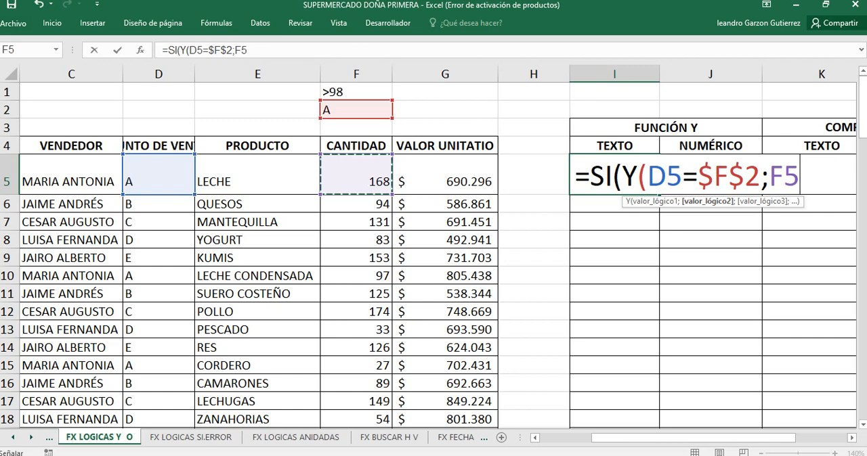
type(">")
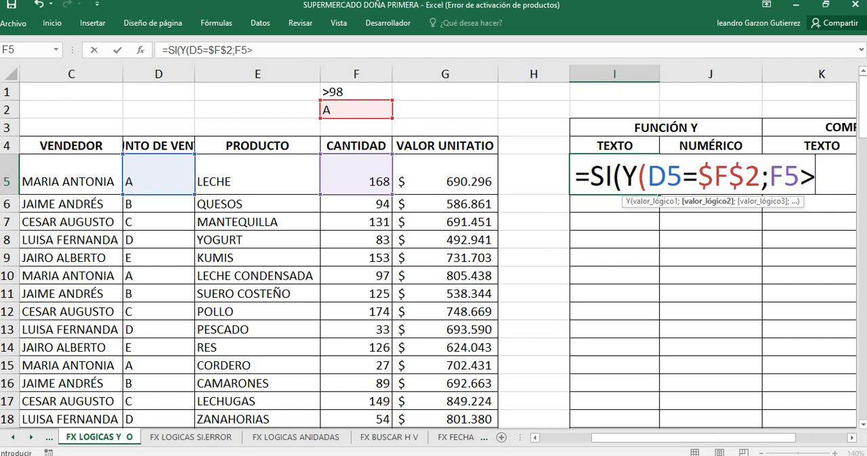
type("98")
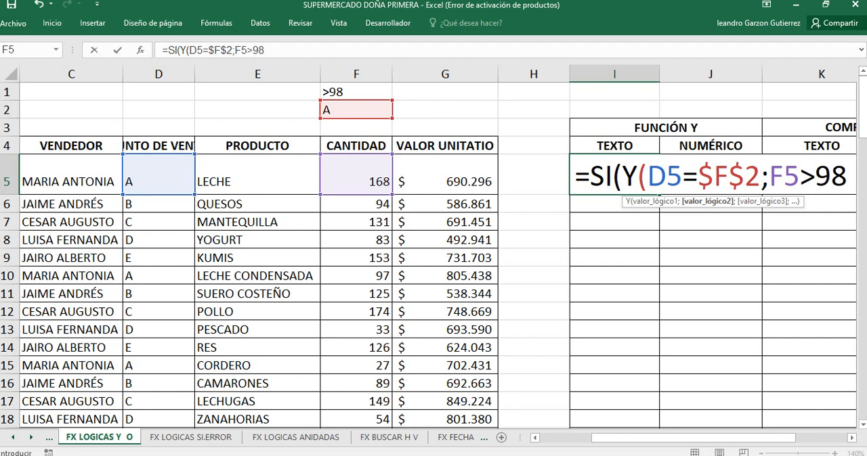
type(")")
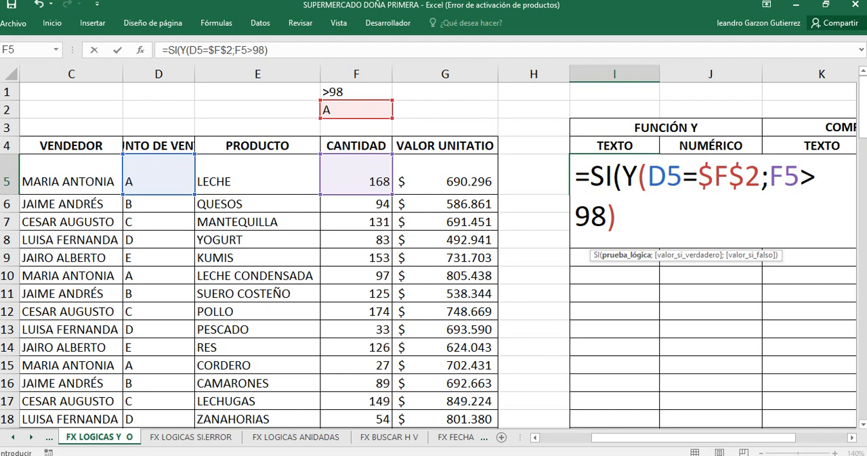
Step: Complete the SI formula in I5 with "UNO" as the true value and "DOS" as the false value
type(";")
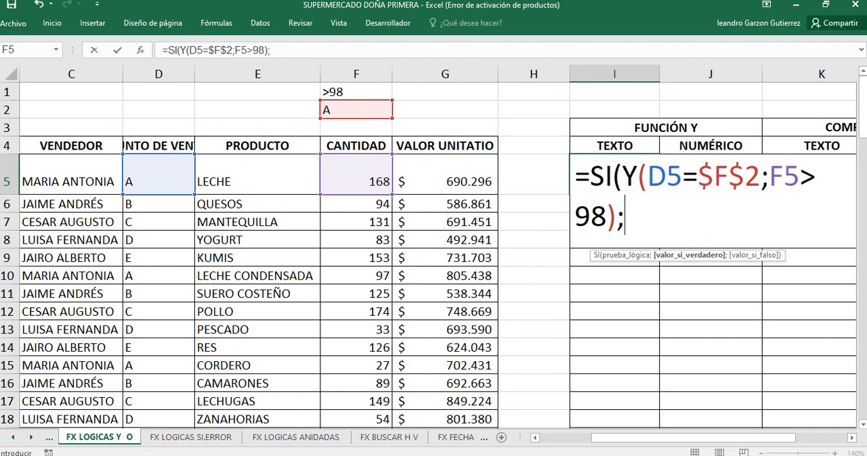
type("\"UN")
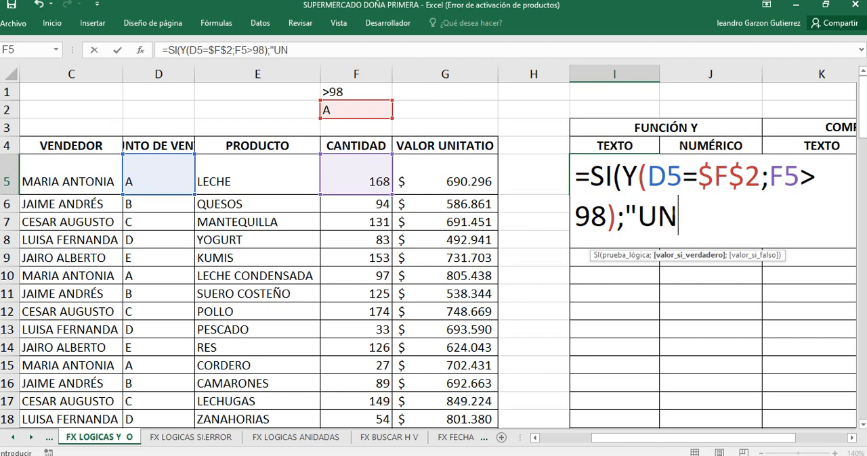
type("O\"")
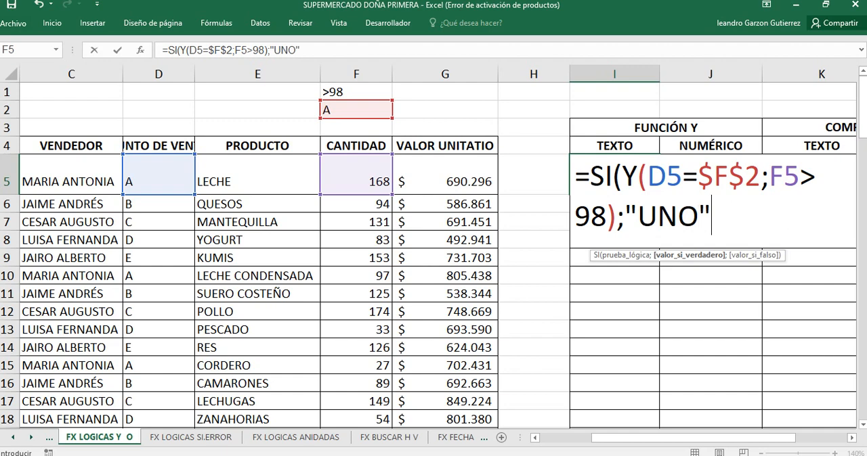
type(";")
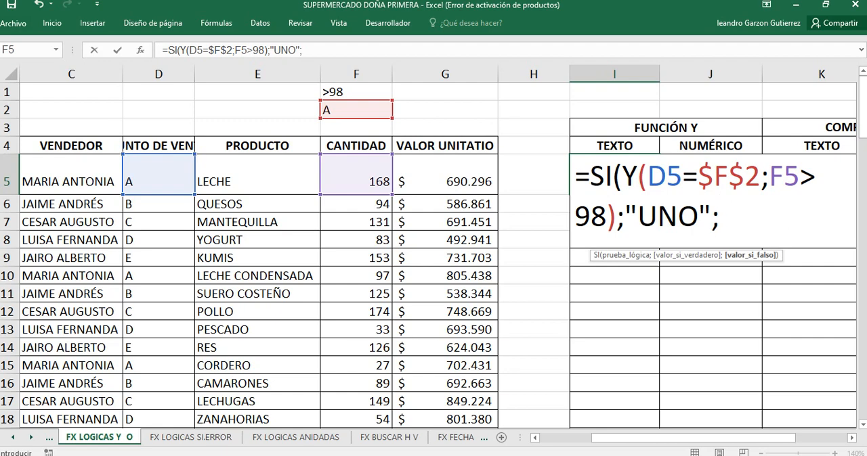
key("Menu")
key("Down")
key("Escape")
type("\"DOS")
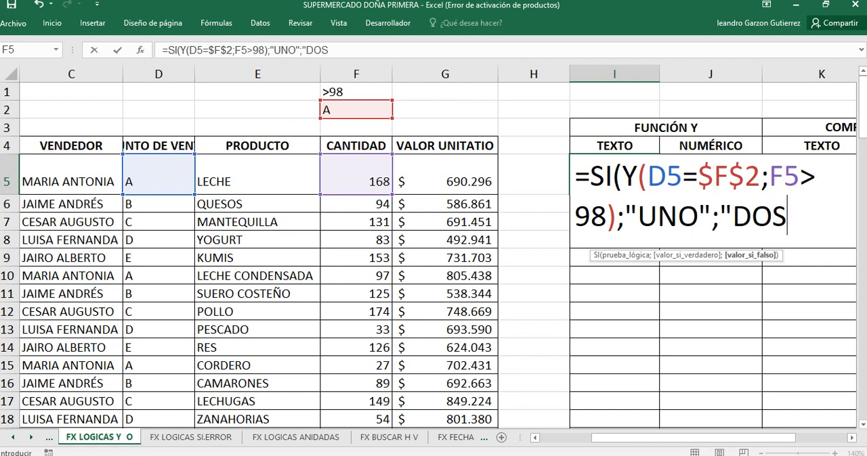
type("\"")
type(")")
key("Return")
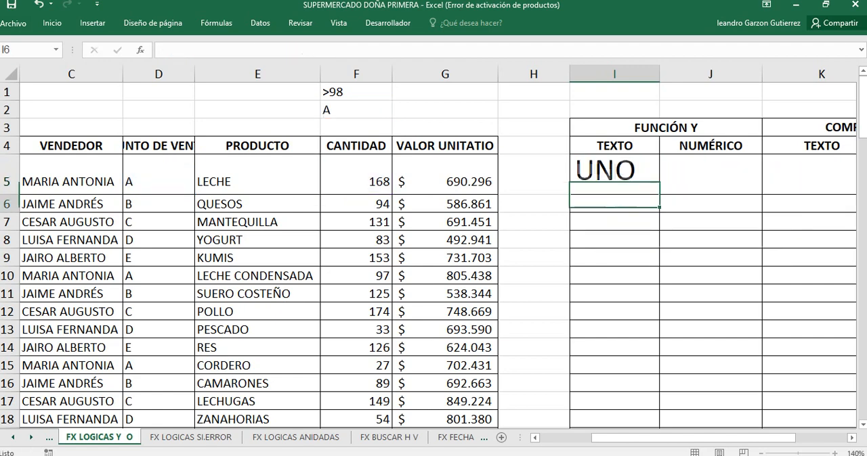
Step: Copy the formula from I5 down into I6, the TEXTO cell of the QUESOS row
key("Up")
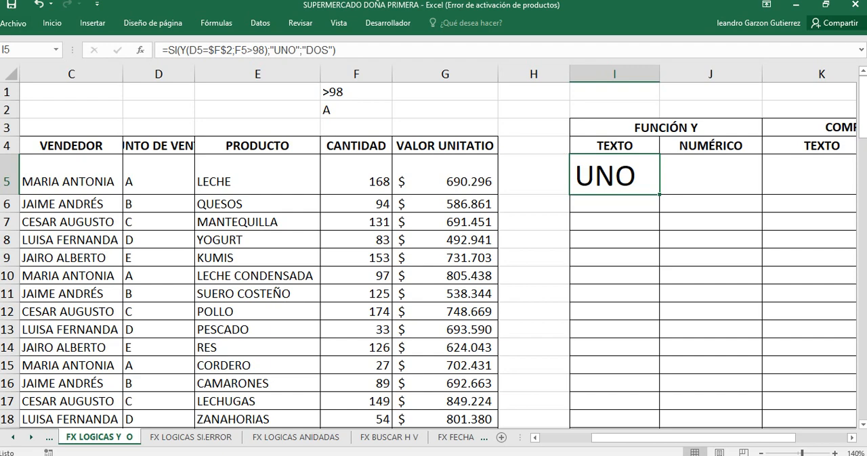
left_click(158, 204)
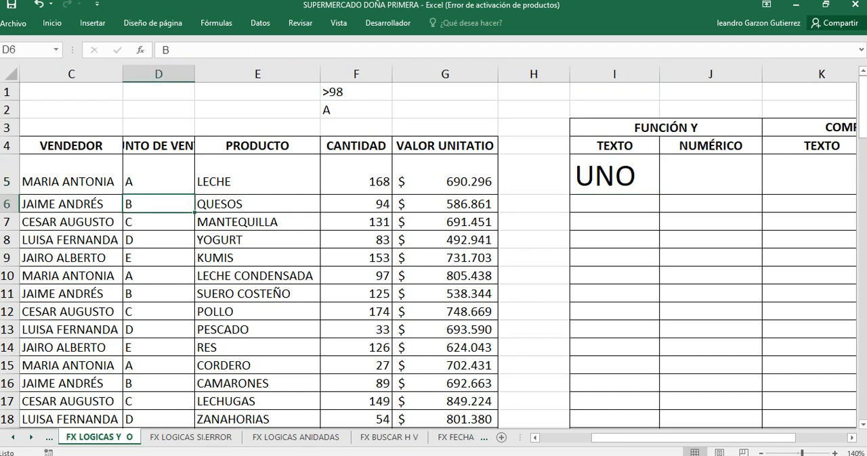
left_click(614, 175)
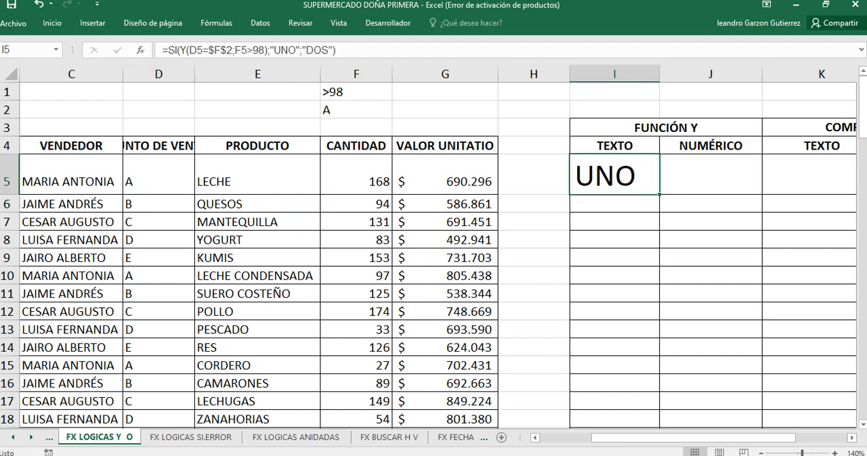
left_click_drag(659, 194, 653, 210)
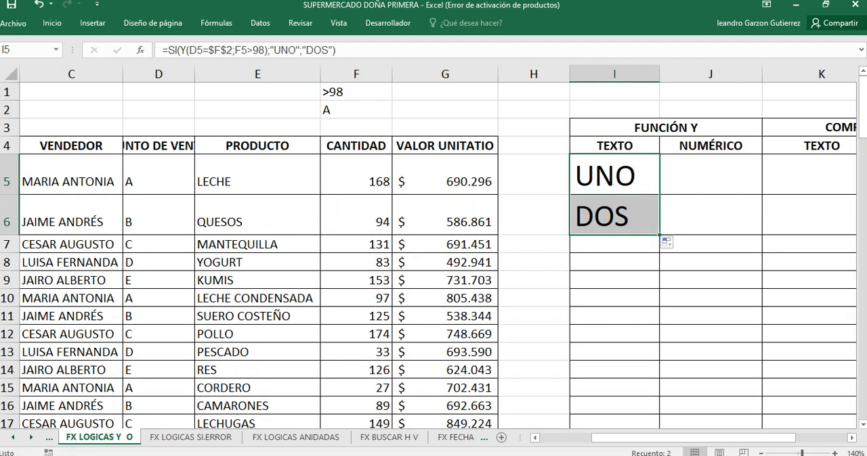
left_click(711, 280)
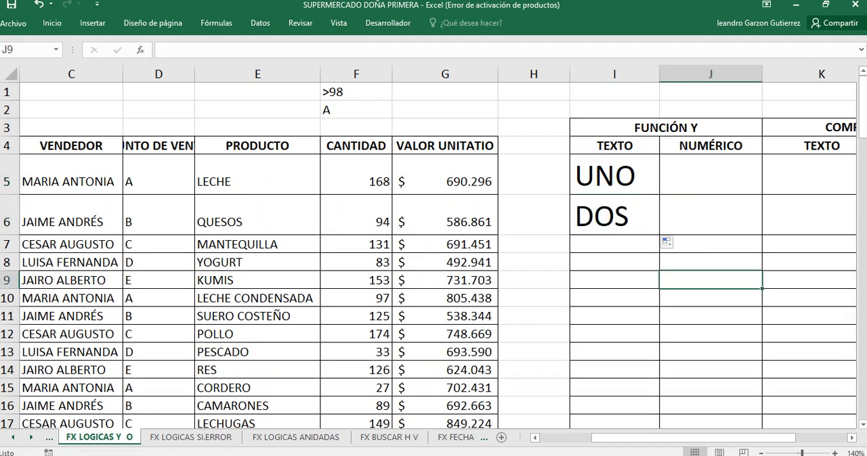
Step: Copy the SI and Y formula from I6 down through I10, then check the conditions in D10 and F10
left_click(614, 216)
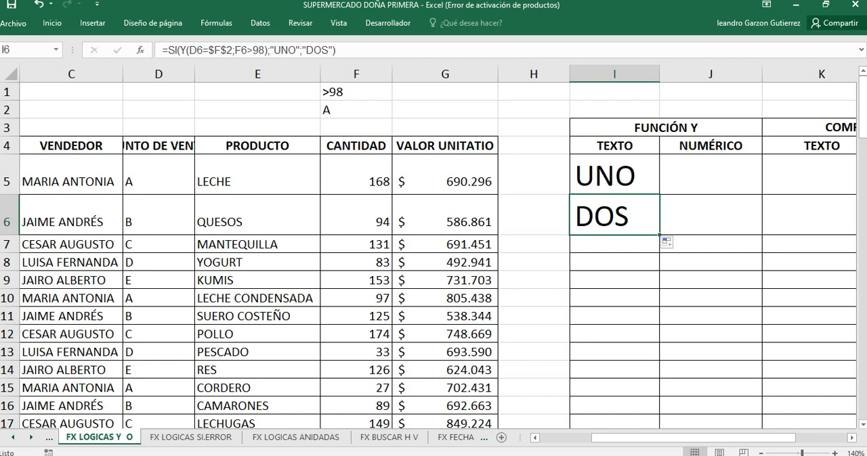
left_click_drag(659, 235, 650, 280)
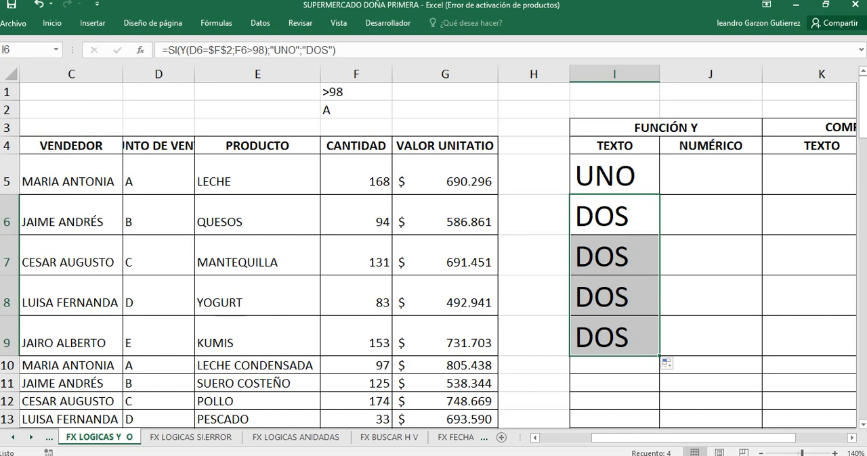
left_click(626, 365)
left_click(627, 341)
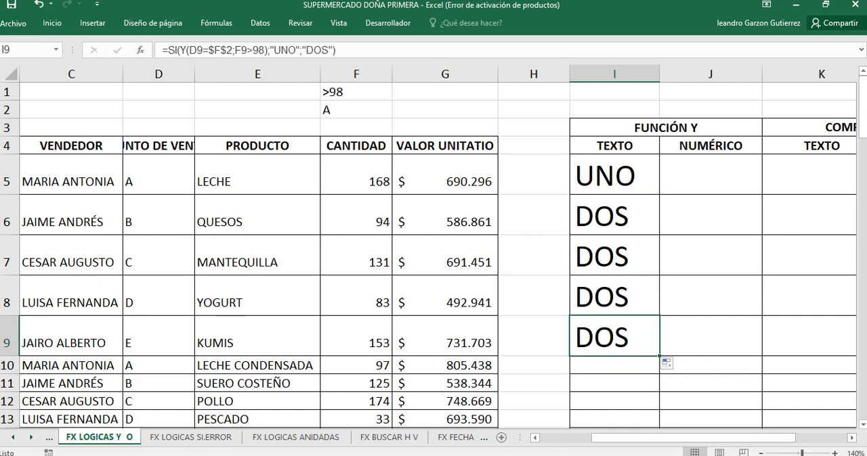
left_click_drag(659, 357, 652, 374)
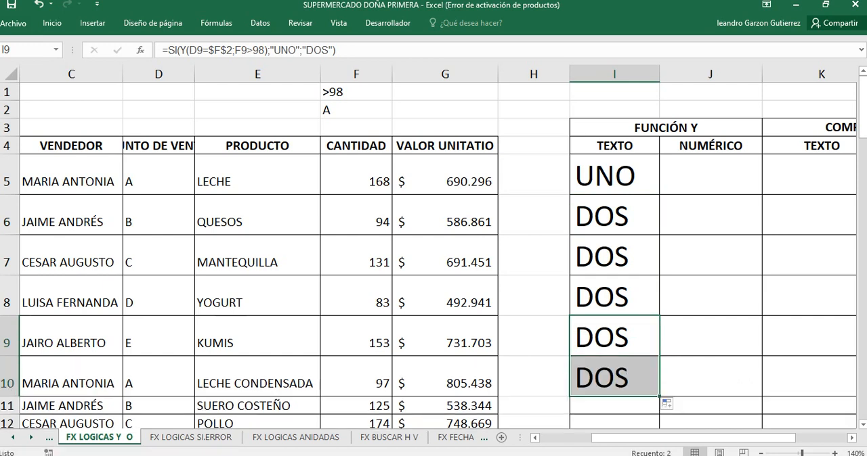
left_click(160, 377)
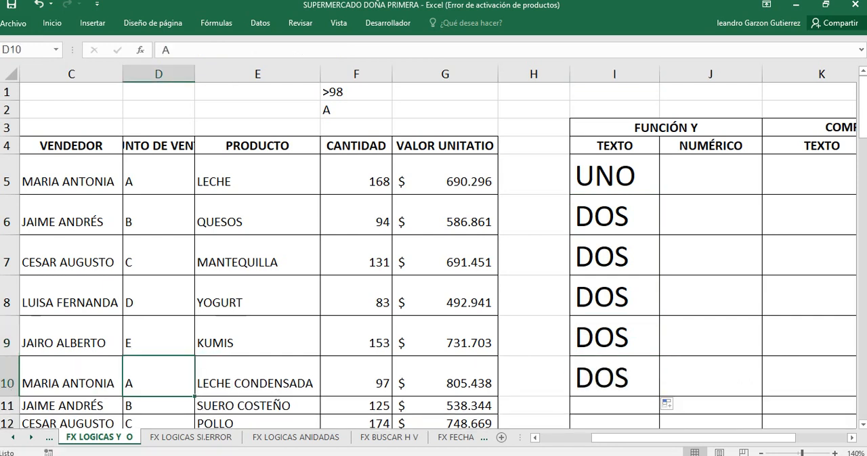
left_click(356, 376)
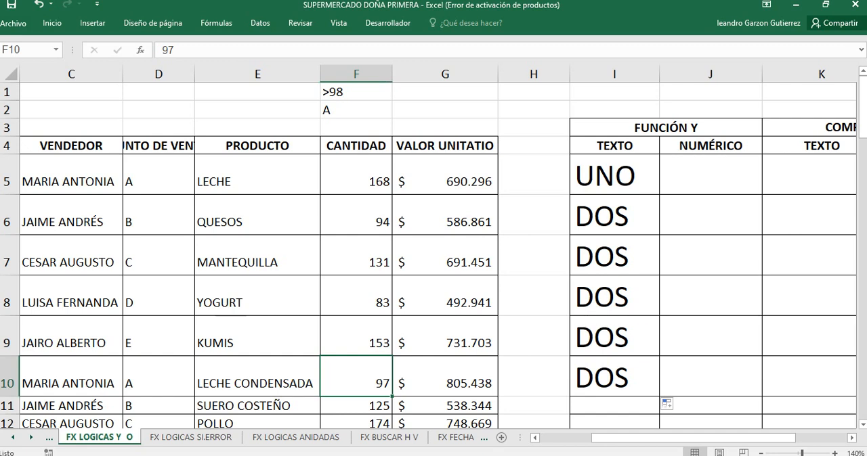
left_click(711, 175)
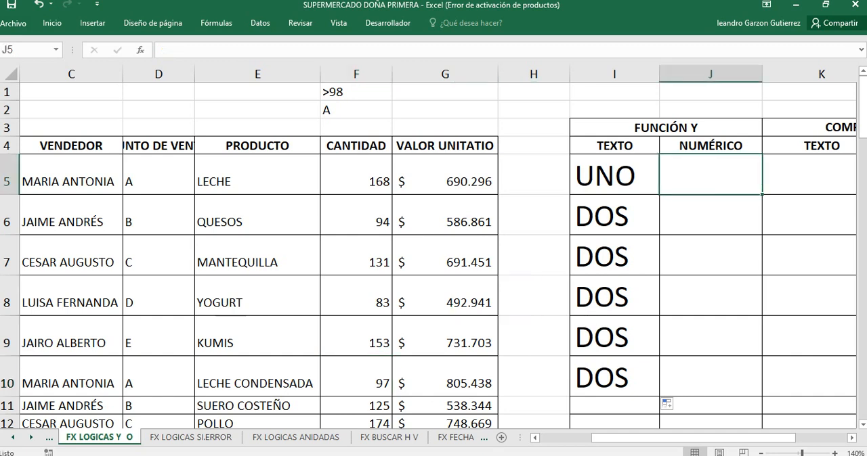
type("=")
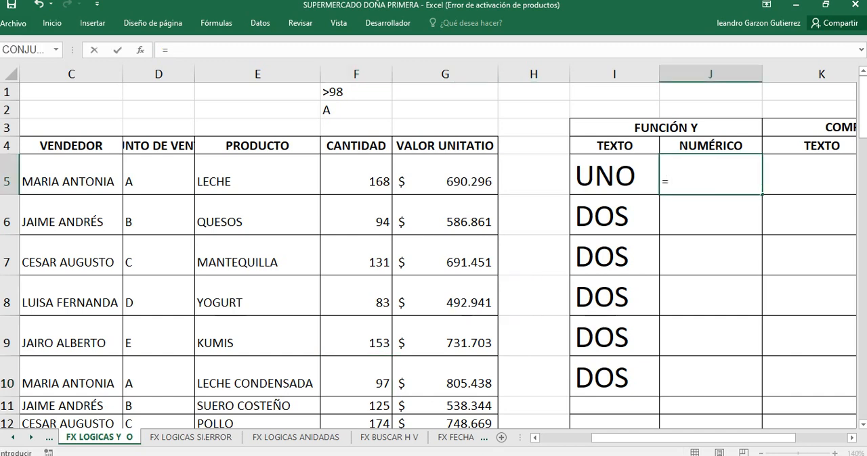
key("Return")
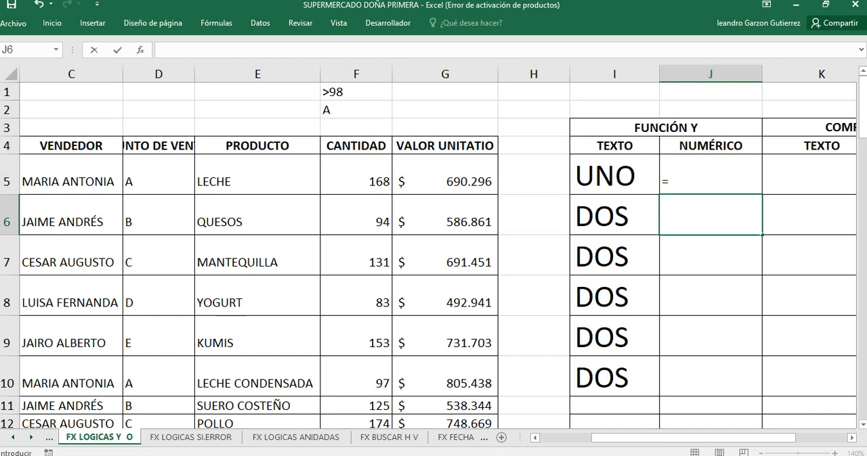
key("Up")
key("Down")
key("Up")
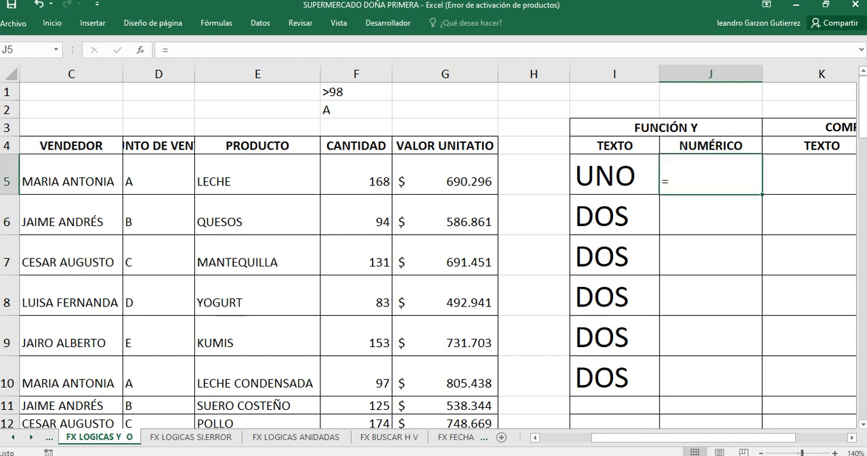
key("Left")
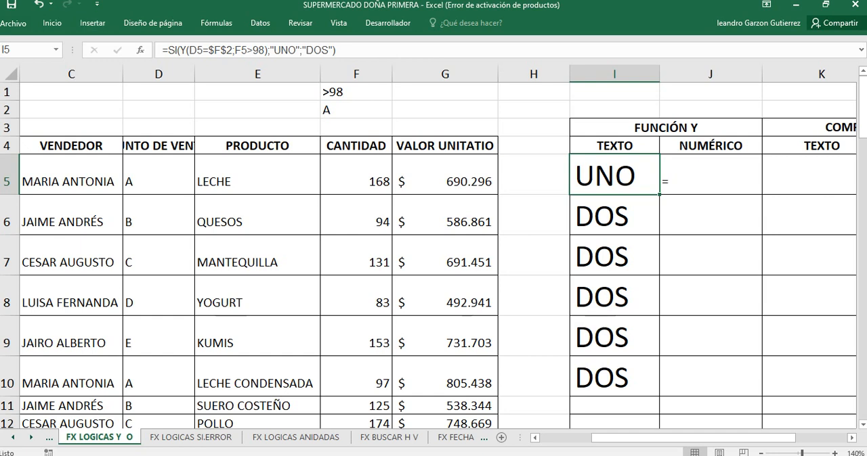
key("Right")
key("BackSpace")
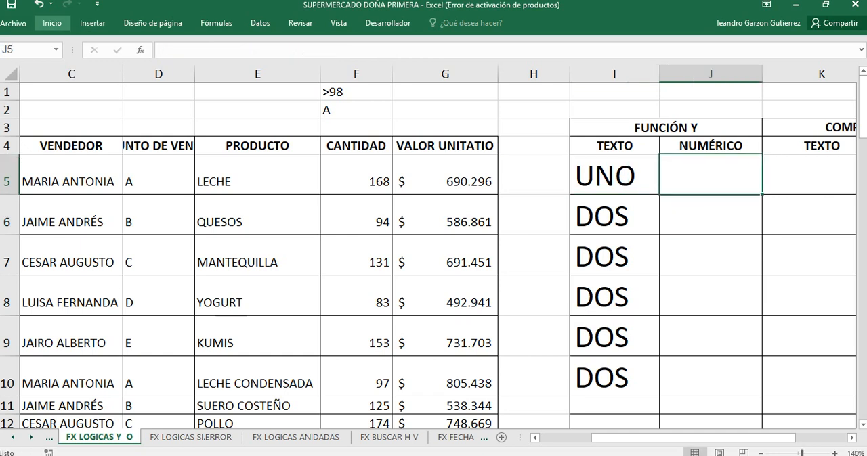
Step: Increase the font size of J5, the first NUMÉRICO cell, to match the text in I5
left_click(52, 23)
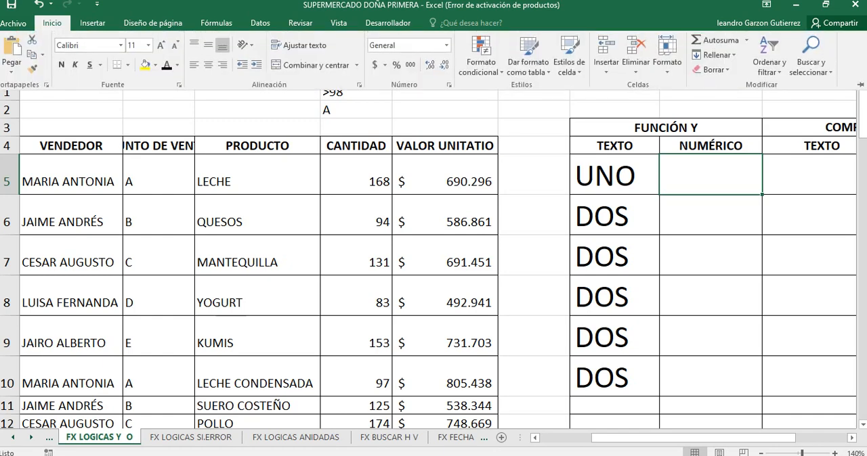
left_click(160, 46)
left_click(160, 45)
left_click(160, 46)
left_click(160, 46)
left_click(161, 46)
key("Escape")
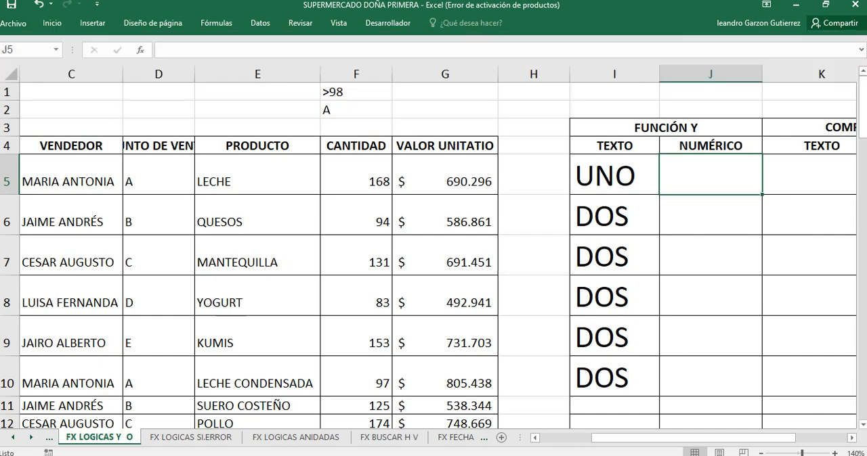
Step: Start a formula in J5 with the O function nested in SI: =SI(O(
type("=")
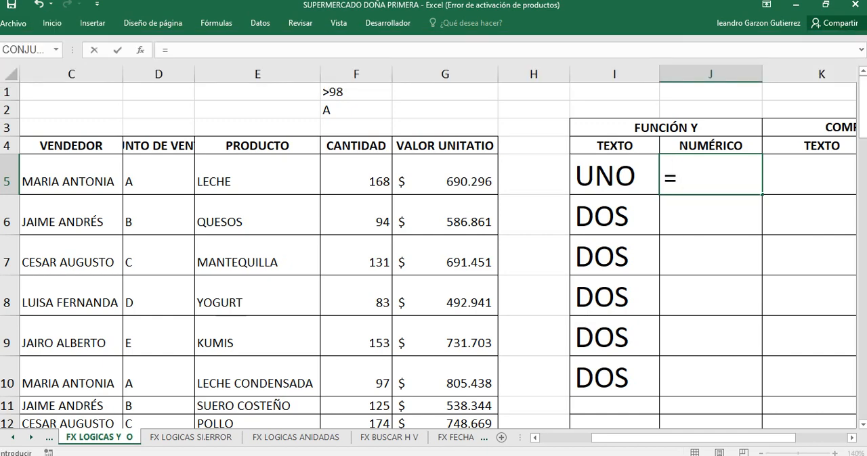
type("SI(")
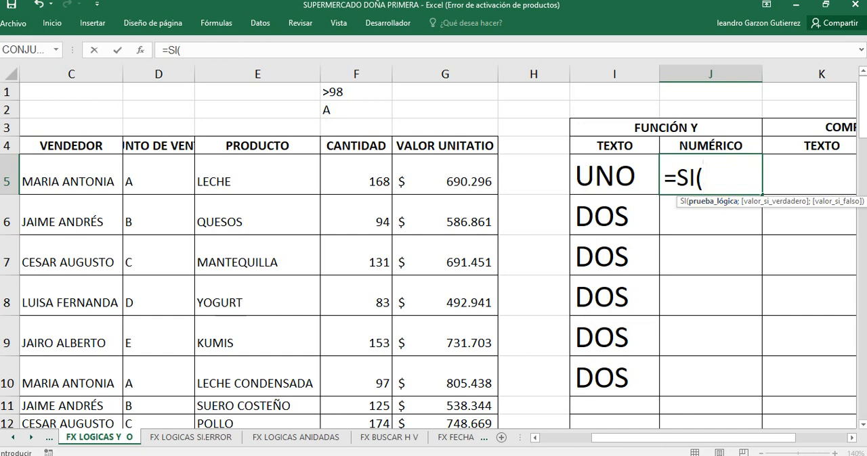
left_click(158, 175)
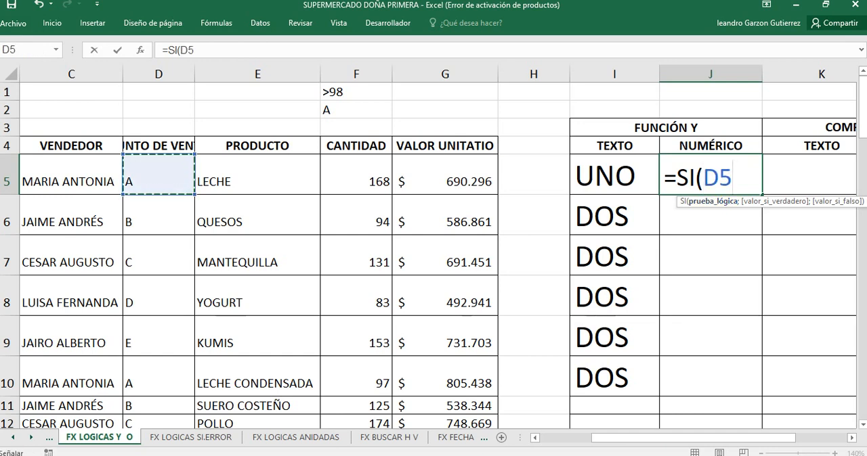
key("BackSpace")
key("BackSpace")
type("O")
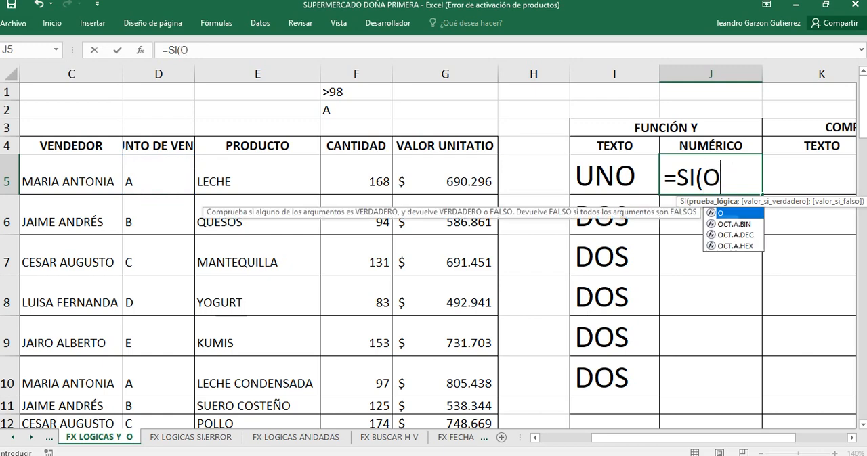
key("BackSpace")
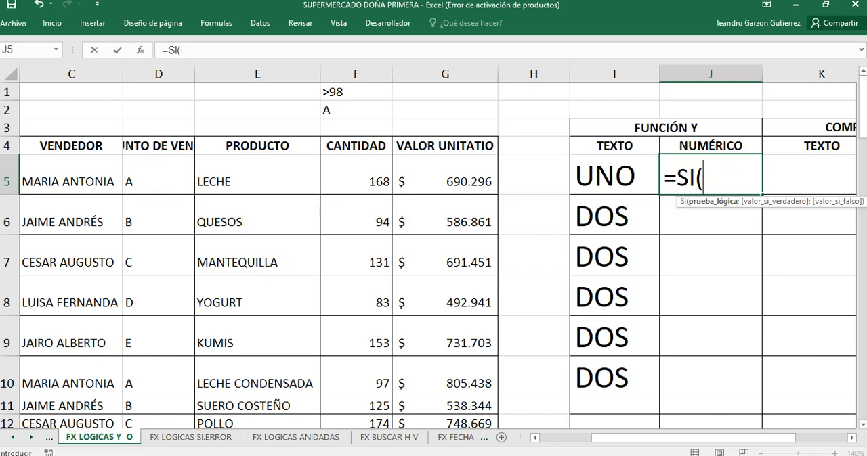
type("O")
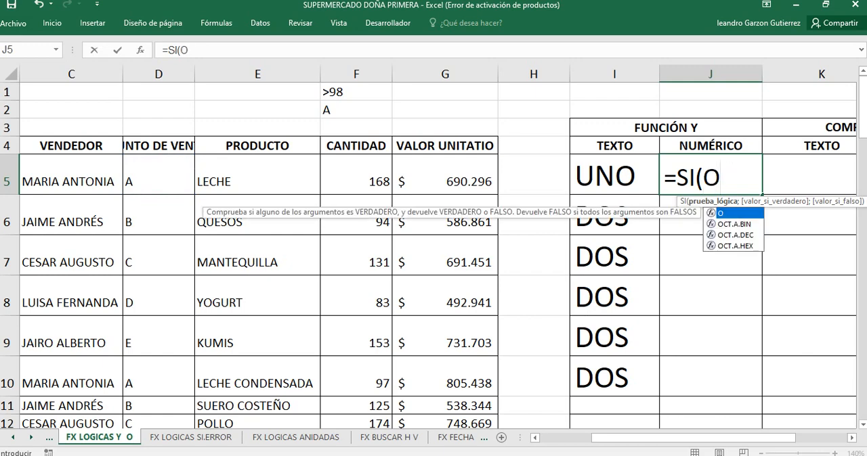
type("(")
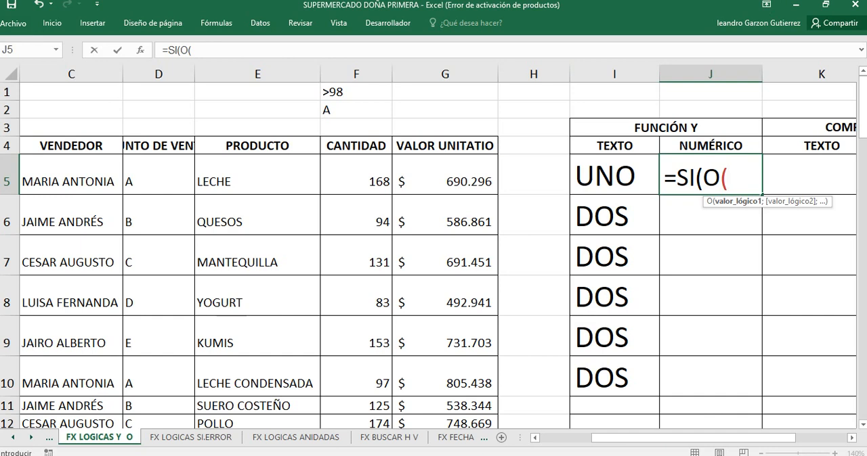
Step: Add the first condition of the O function in J5, comparing D5 with absolute cell F2: D5=$F$2
left_click(158, 175)
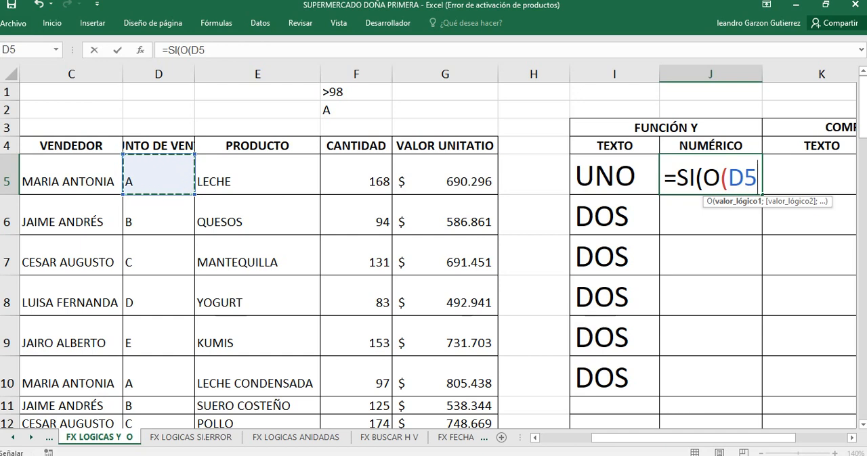
type("=")
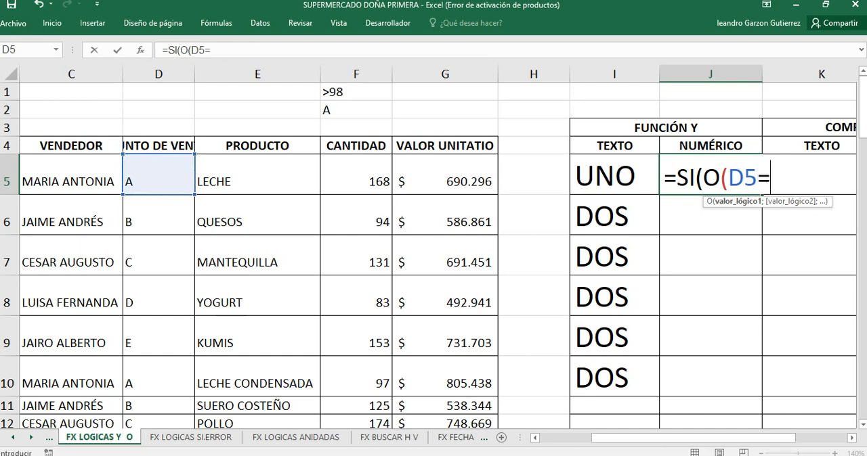
left_click(356, 110)
key("F4")
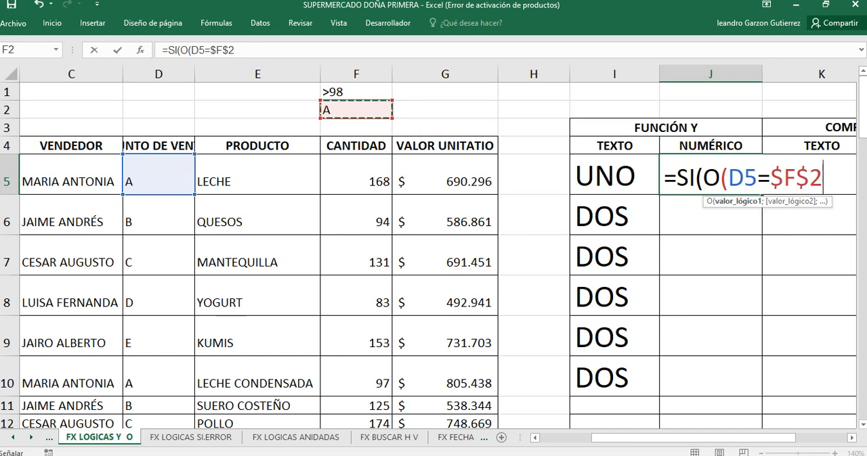
Step: Add F5>98 as the second condition of the O function in J5 and close its parenthesis
type(";")
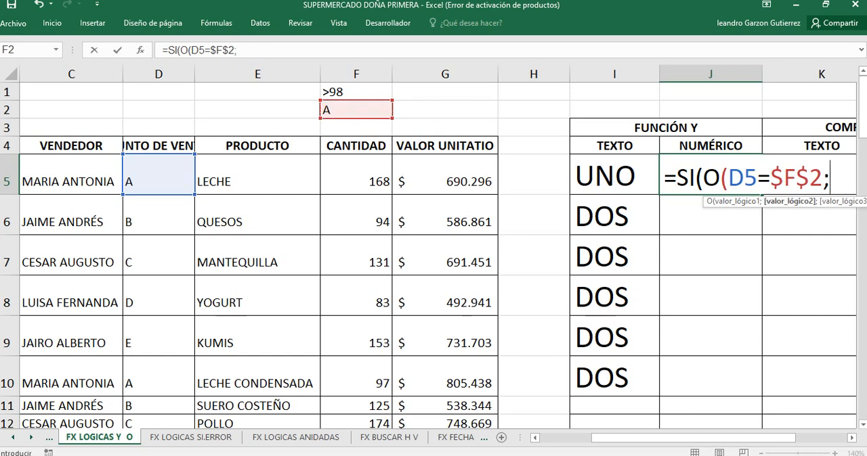
left_click(356, 175)
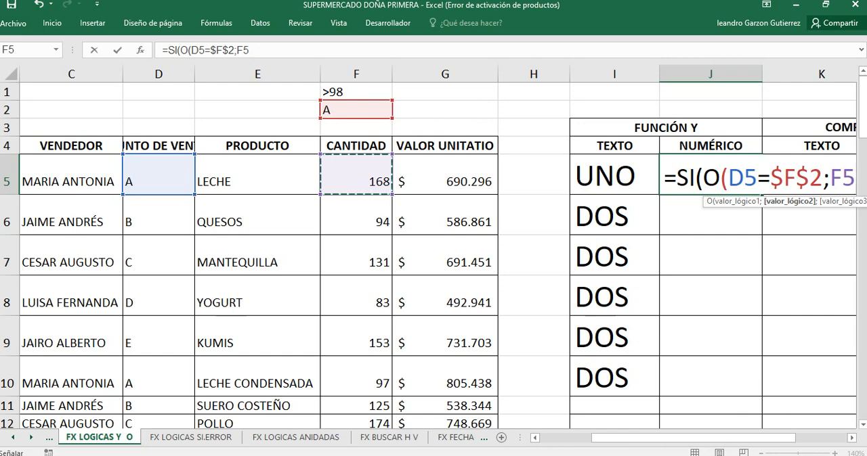
type(">")
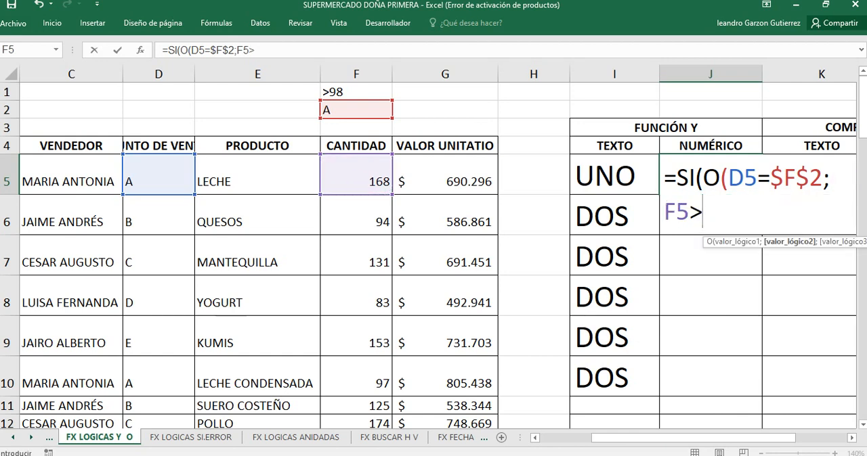
type("98")
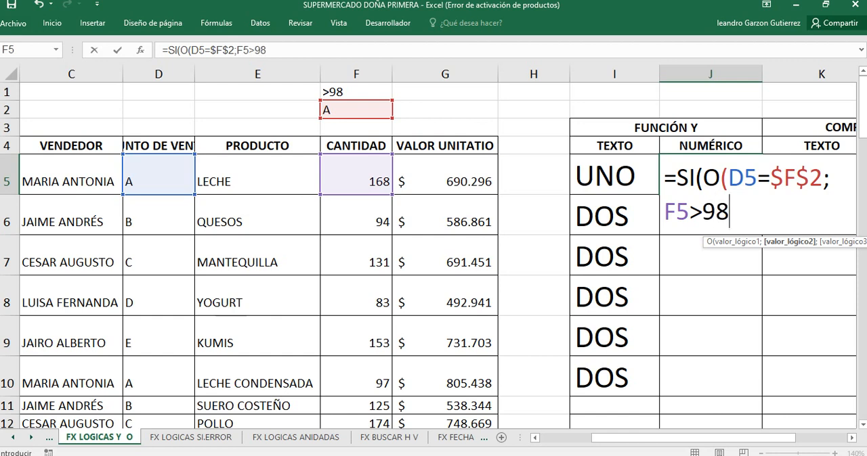
type(";")
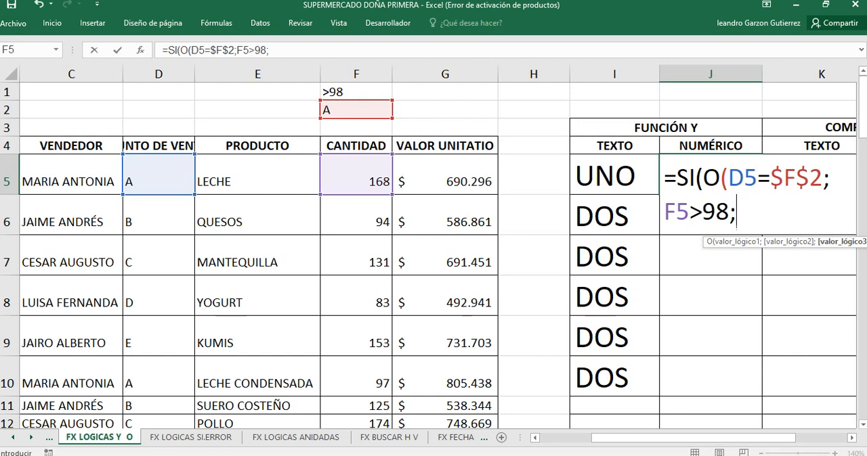
key("BackSpace")
type(")")
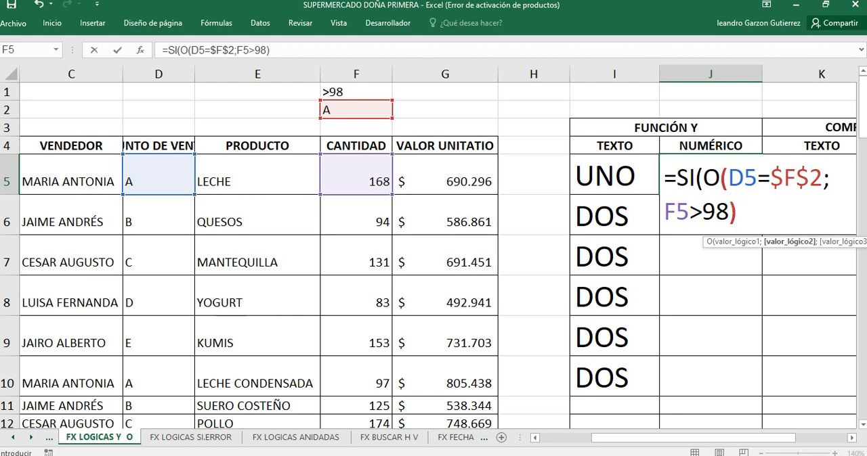
type(";")
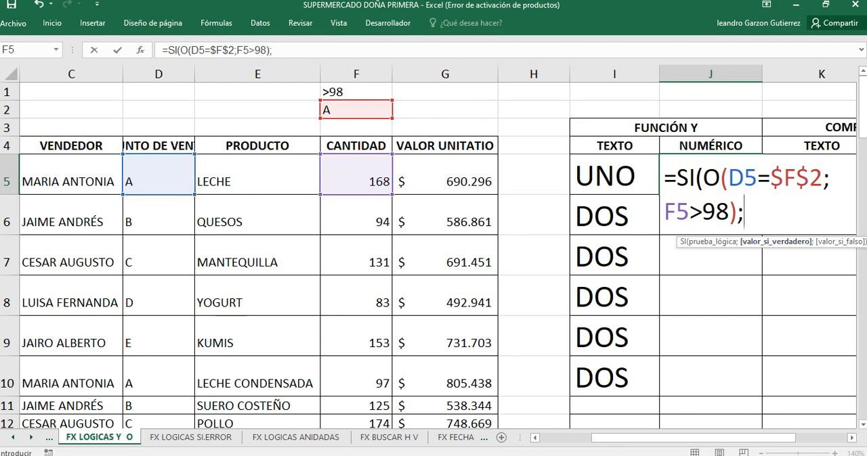
Step: Finish the J5 formula with "UNO" if true and "DOS" if false, and fill it down through J10
type("\"UN")
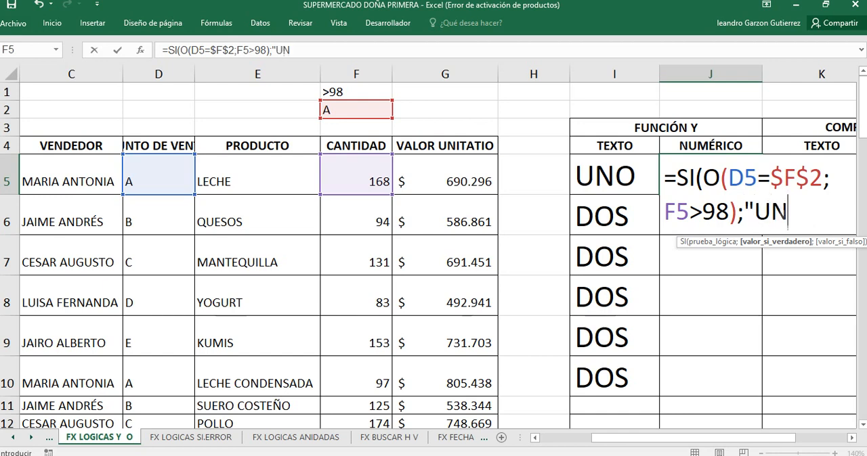
type("O\"")
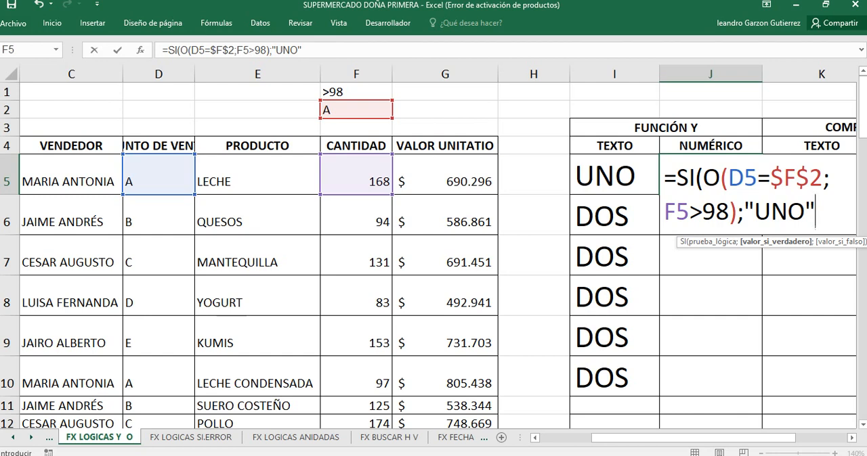
type(";")
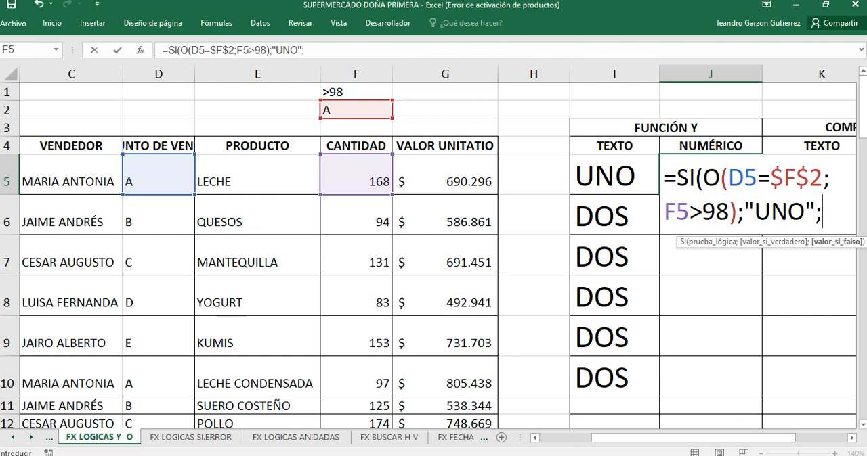
type("\"DOS")
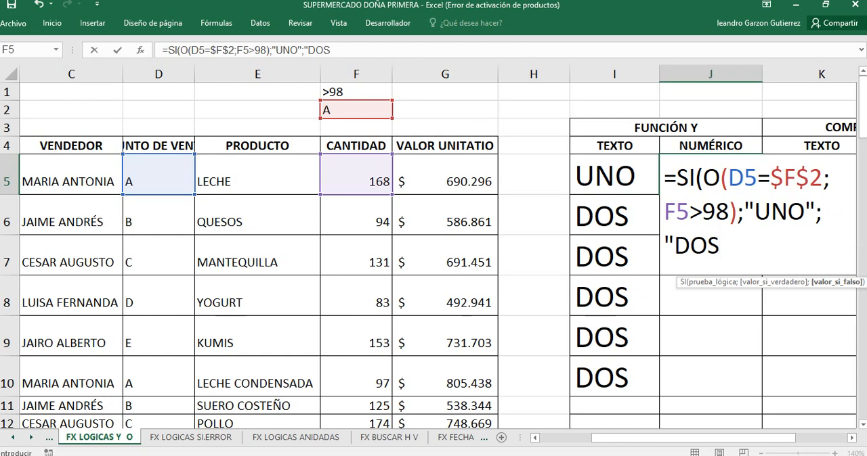
type("\")")
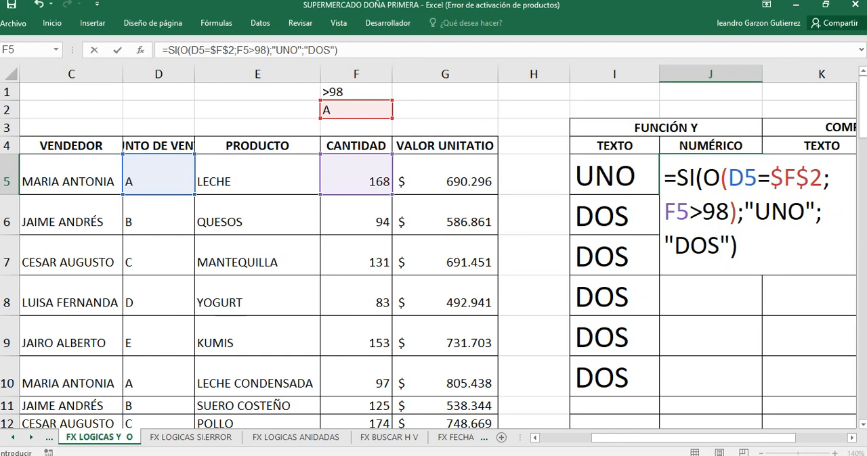
key("Return")
key("Up")
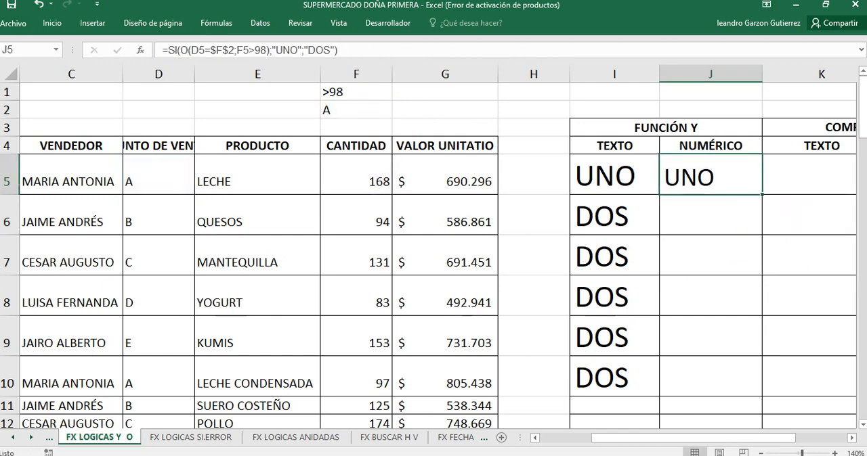
left_click_drag(762, 195, 751, 386)
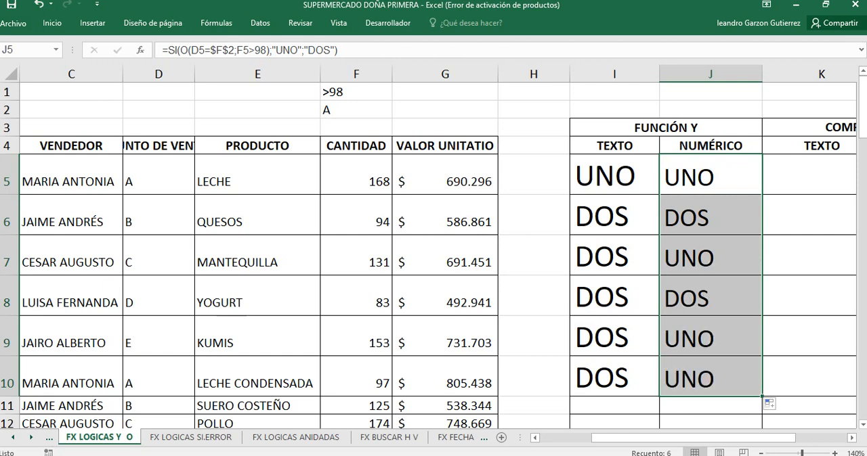
Step: Check the copied O formula in J6 and J7 against D7 and F7, and compare it with the Y formula in I7
left_click(710, 216)
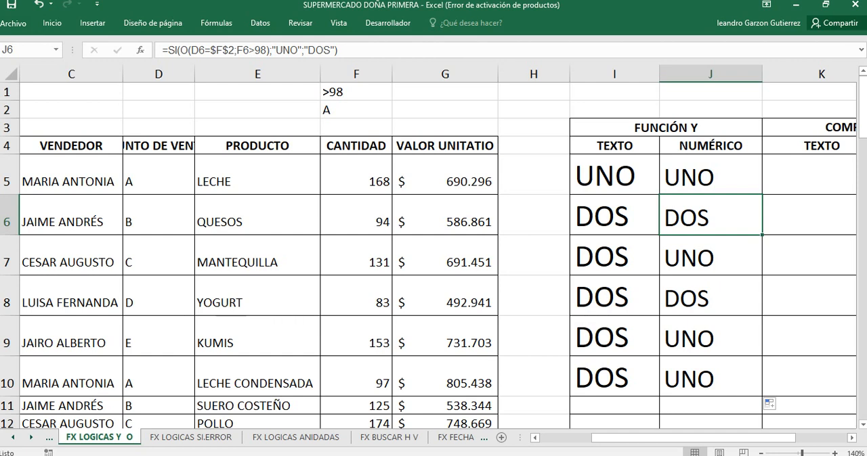
left_click(711, 256)
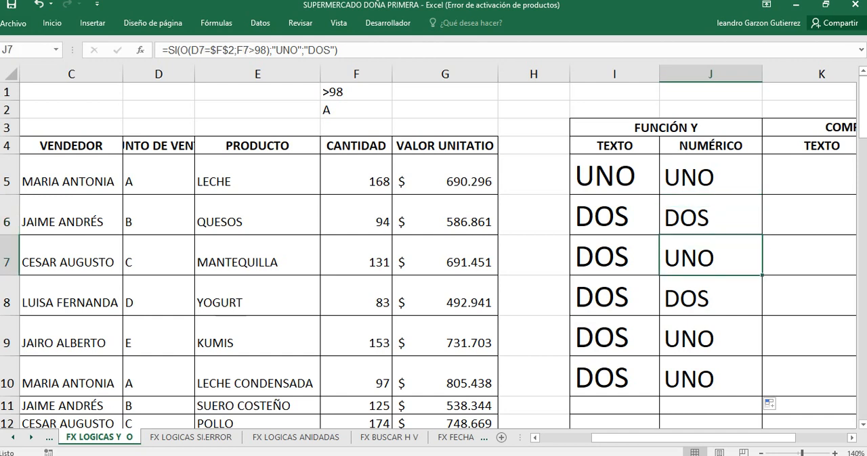
left_click(158, 256)
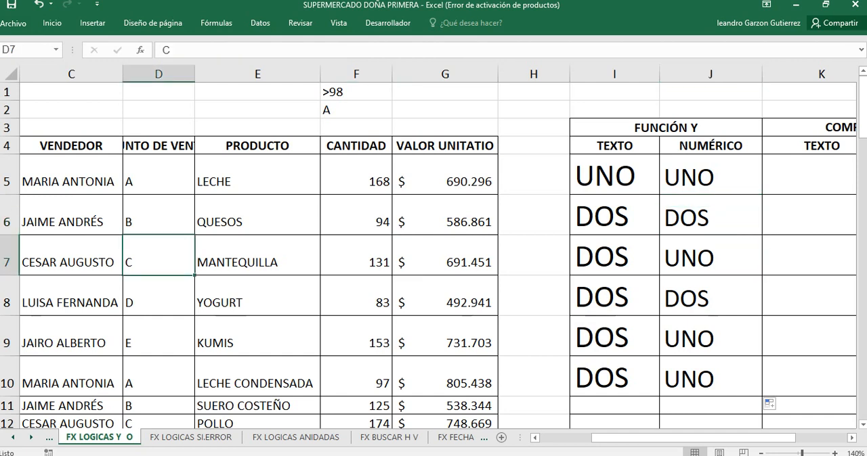
left_click(356, 256)
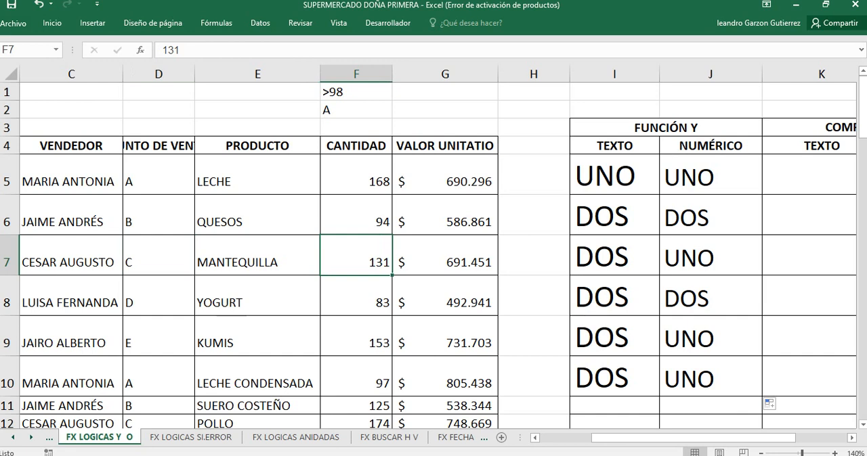
left_click(710, 256)
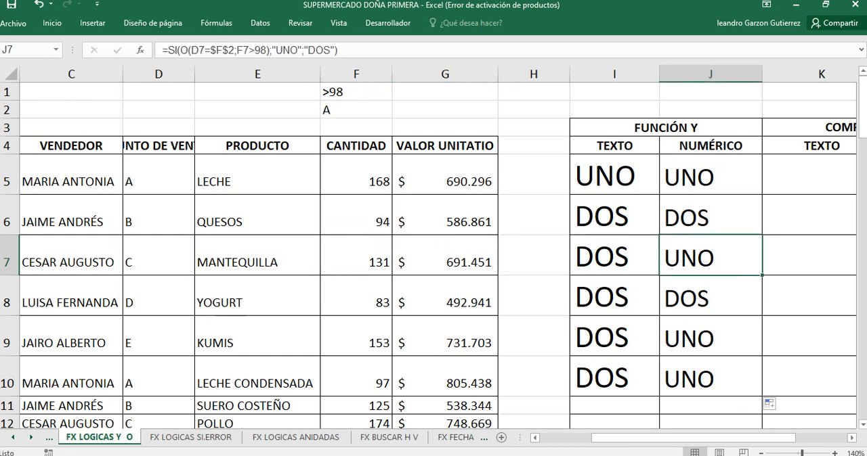
left_click(614, 256)
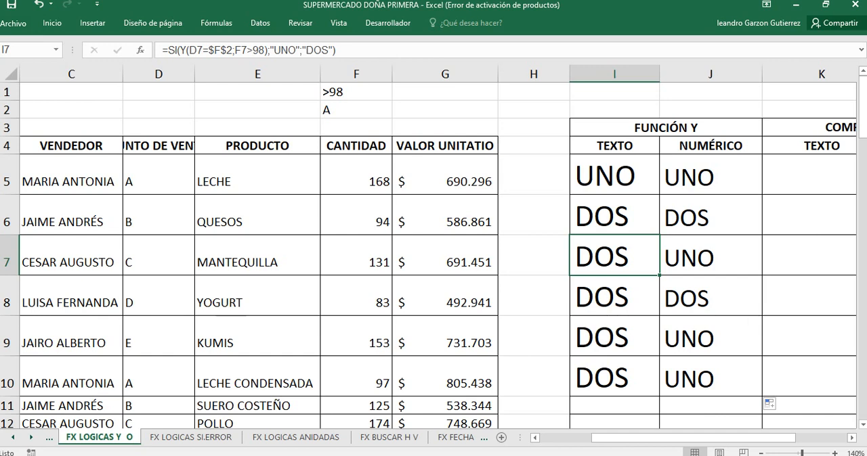
left_click(257, 296)
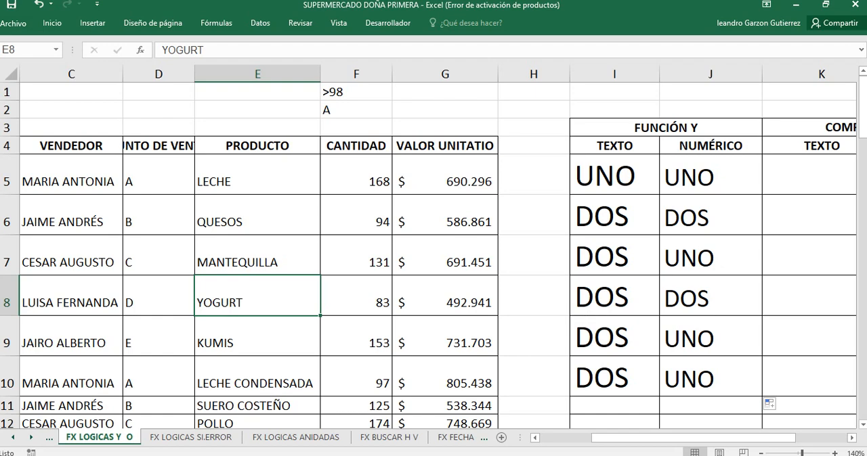
Step: On the FX LOGICAS SI.ERROR sheet, examine the FUNCIÓN SI.ERROR and COMPROBACION columns for hidden formulas
left_click(191, 439)
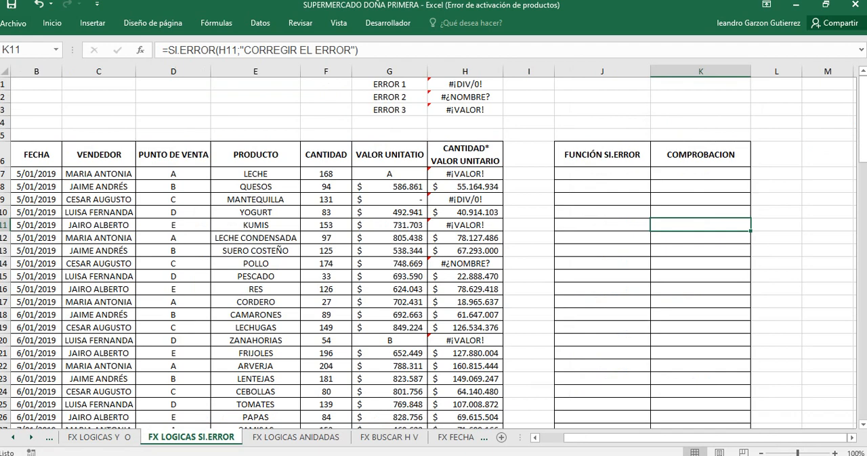
left_click_drag(700, 174, 602, 288)
left_click(602, 174)
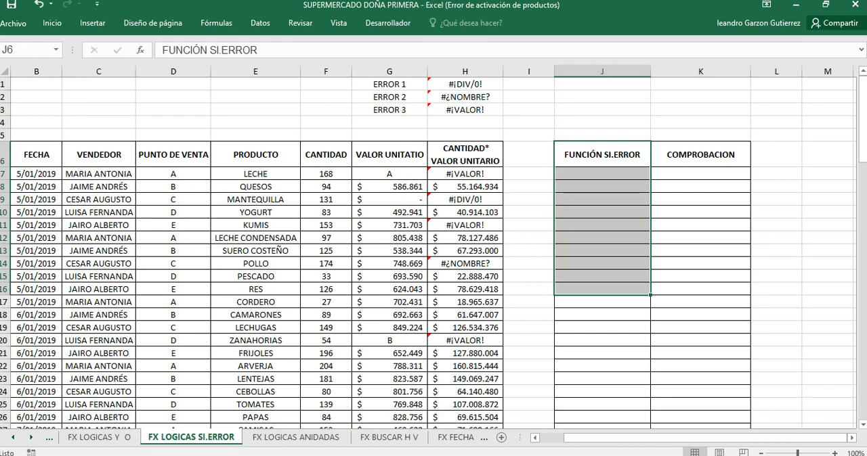
left_click_drag(602, 199, 602, 392)
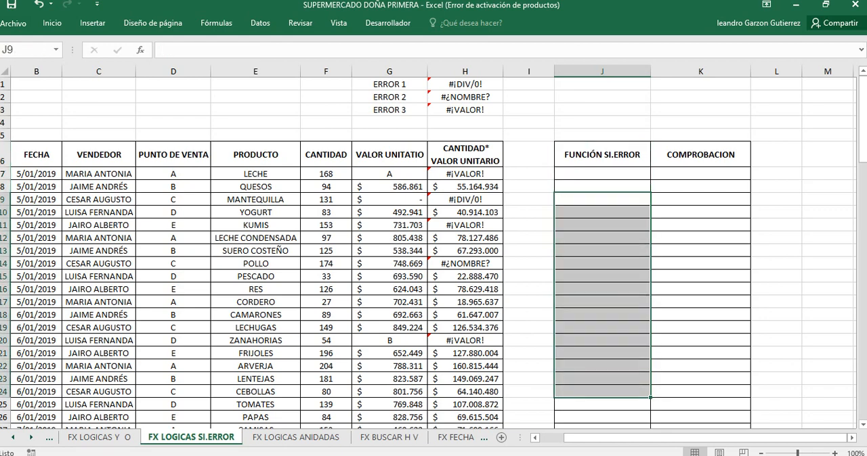
left_click(700, 174)
left_click(700, 199)
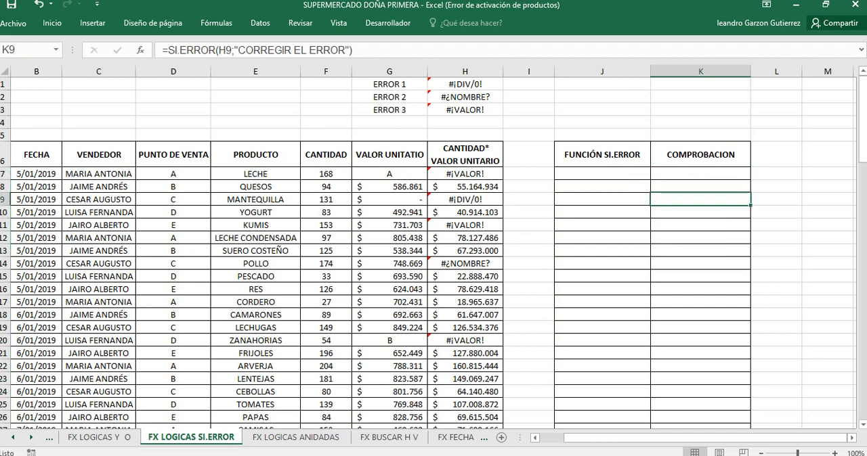
left_click(700, 212)
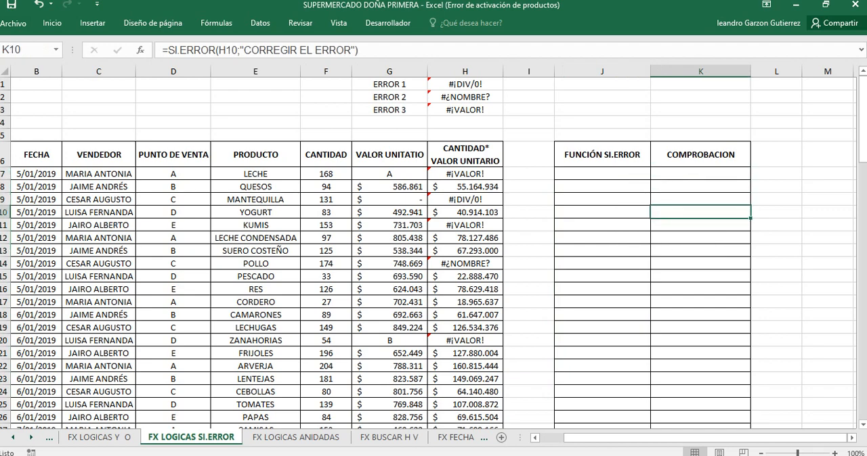
Step: Reveal the hidden SI.ERROR result in K13 of the COMPROBACION column by applying a black font colour
left_click(700, 251)
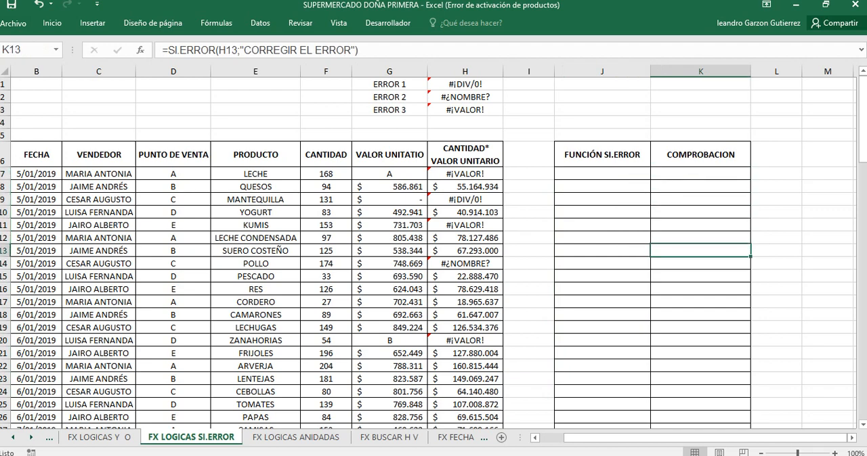
left_click(52, 23)
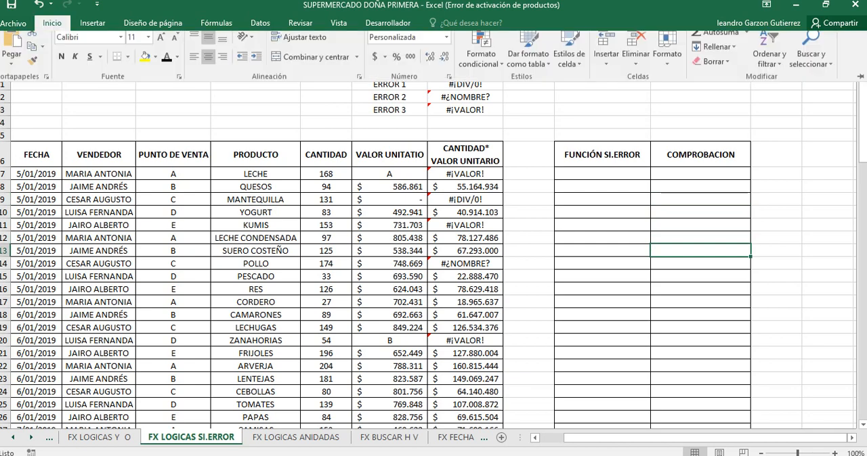
left_click(166, 65)
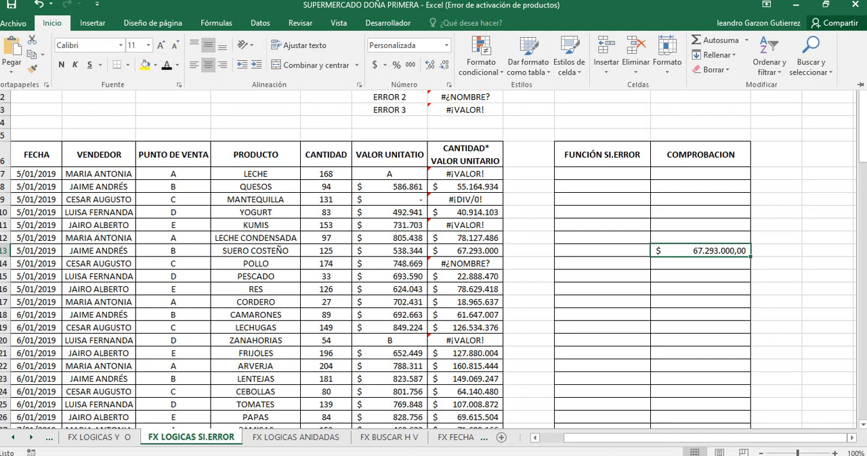
left_click(52, 23)
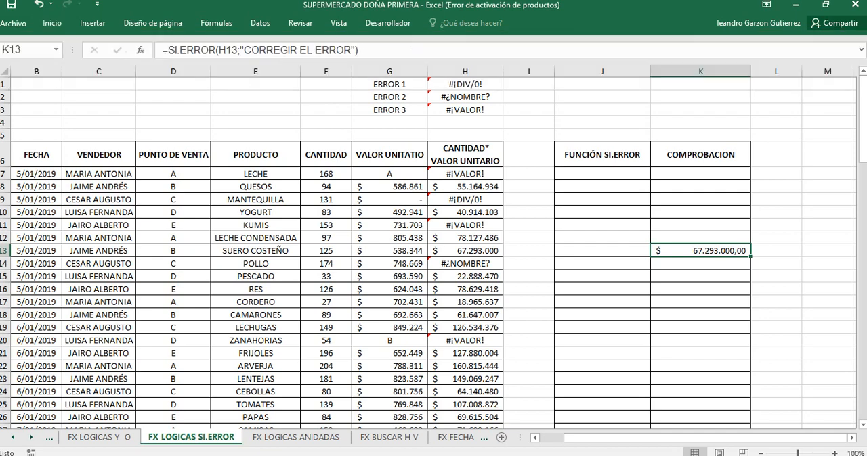
left_click_drag(700, 187, 700, 315)
left_click(700, 340)
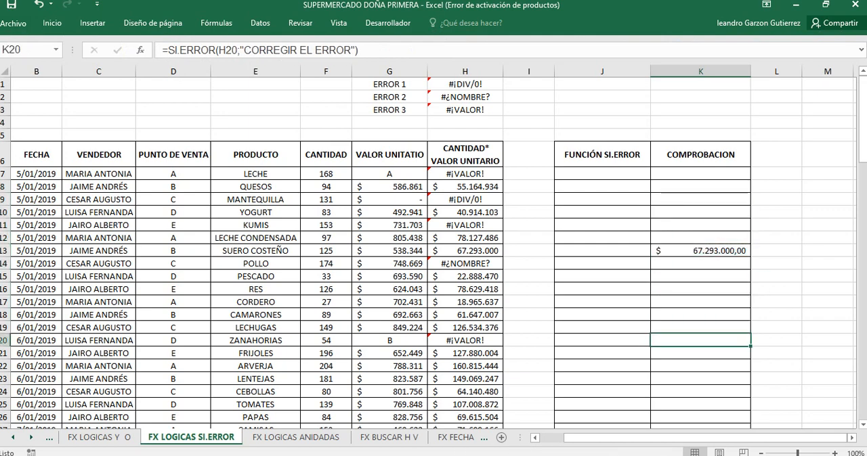
Step: On the FX LOGICAS Y O sheet, reveal the hidden result in K5 under COMPROBACION TEXTO by applying a black font colour
left_click(93, 438)
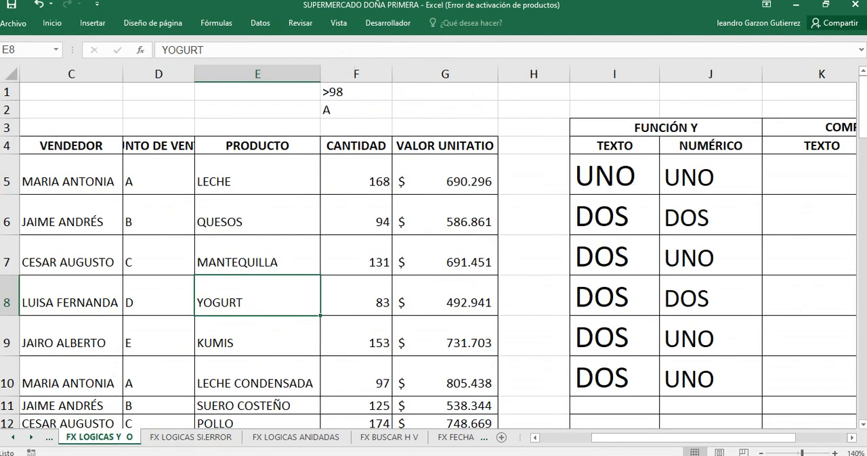
left_click_drag(626, 438, 677, 438)
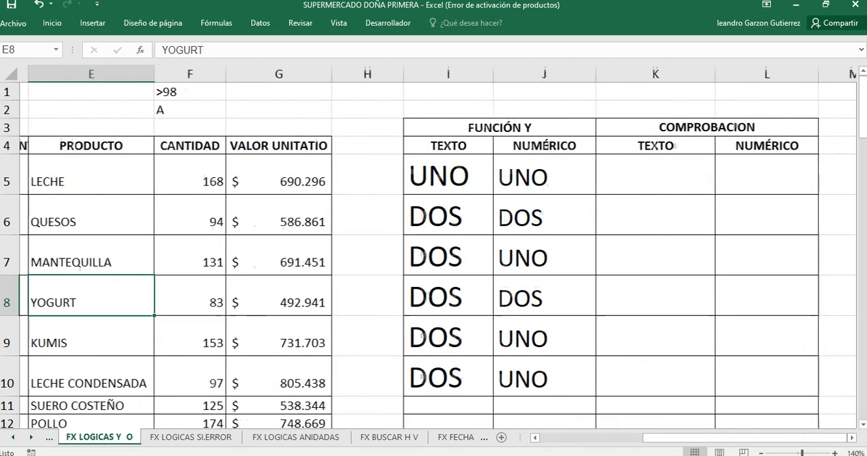
left_click(646, 215)
double_click(686, 181)
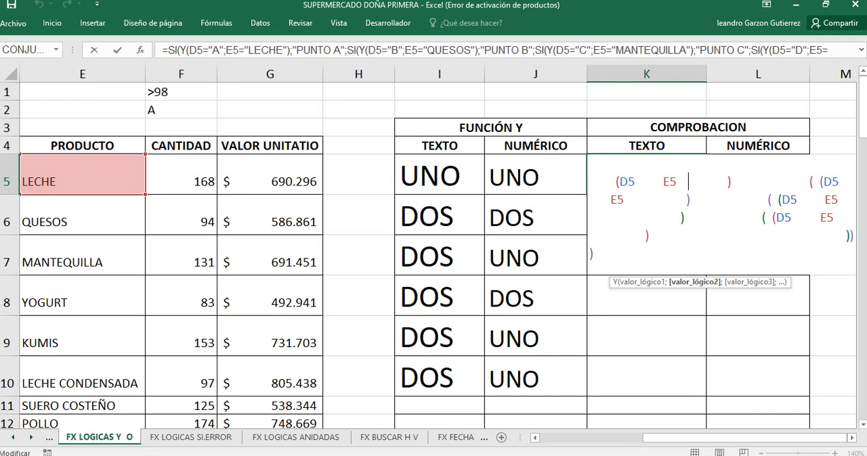
key("Return")
left_click(647, 176)
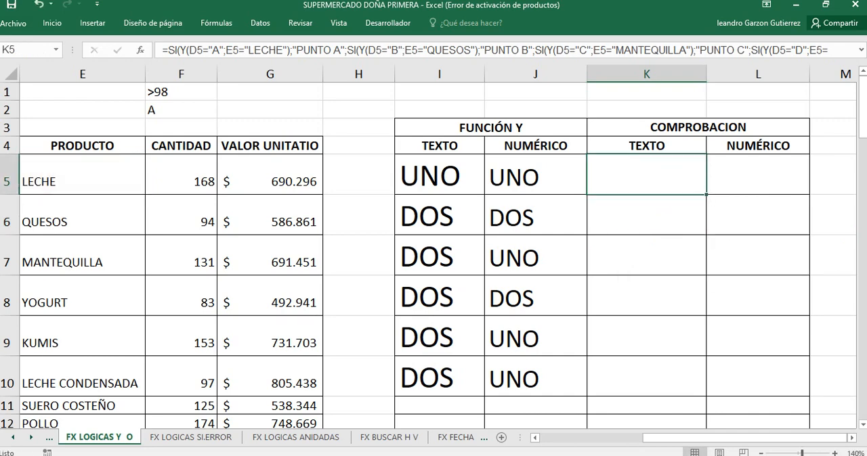
left_click(52, 23)
left_click(167, 65)
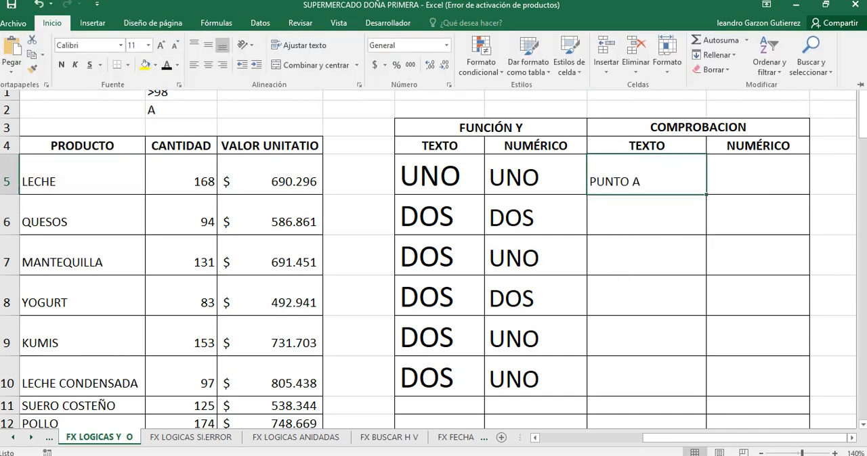
Step: Examine the nested SI and Y formula in K5, including its point-of-sale and product conditions
left_click(647, 176)
double_click(620, 181)
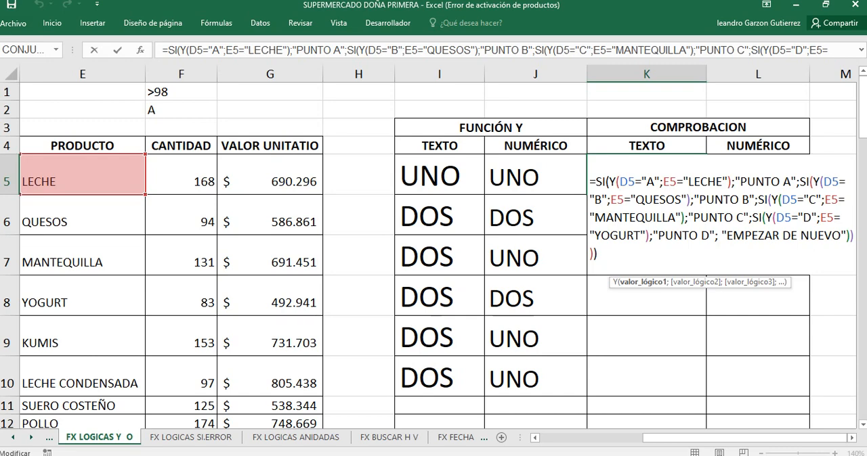
scroll(433, 257, "down", 1)
scroll(434, 257, "down", 1)
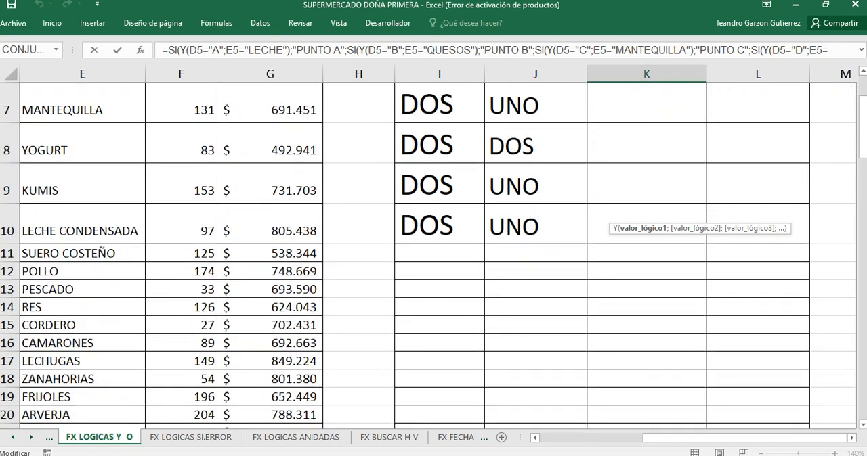
scroll(434, 258, "up", 2)
scroll(433, 258, "down", 2)
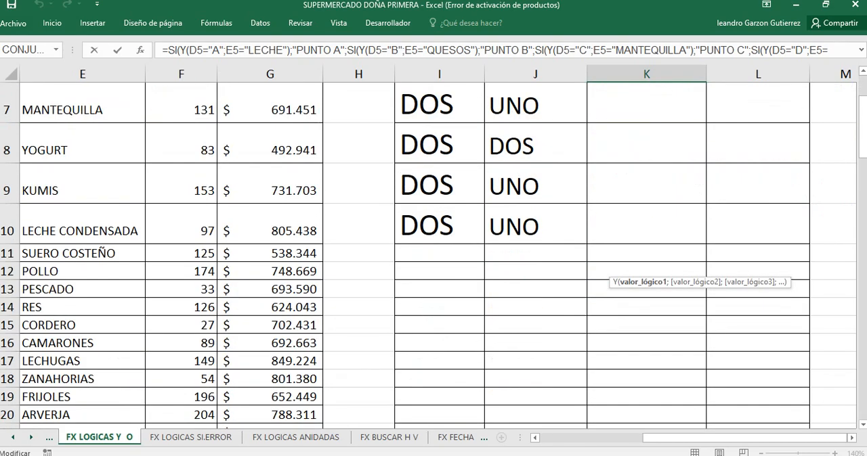
scroll(434, 257, "up", 2)
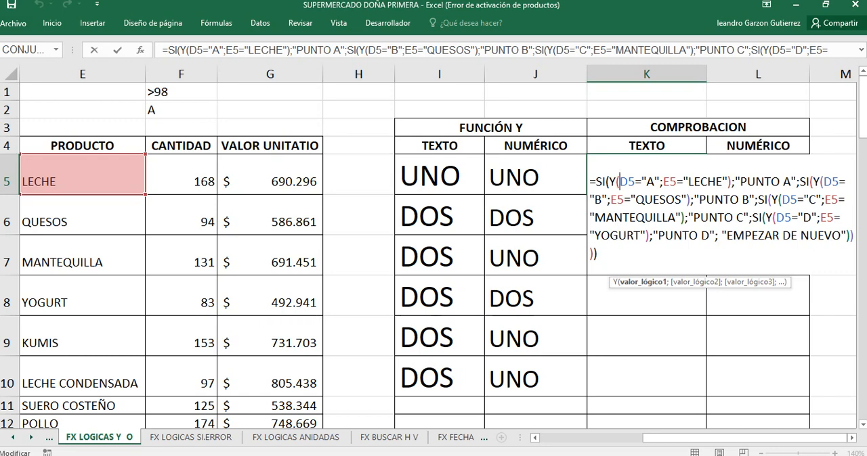
key("Return")
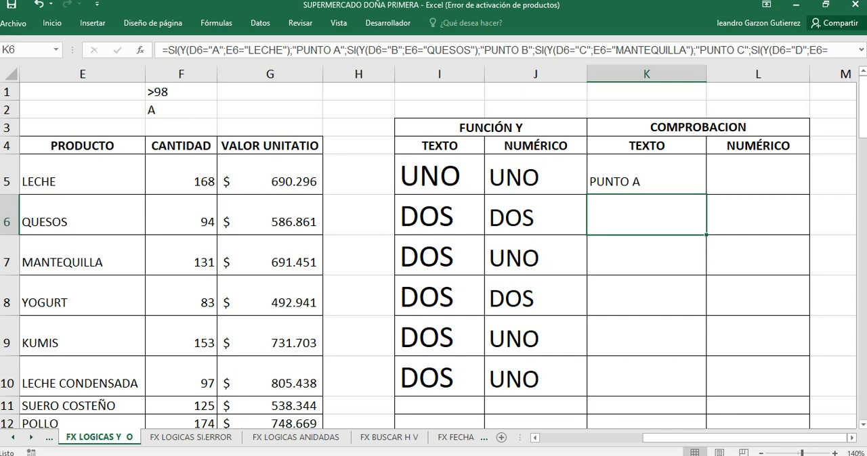
Step: Switch to Chrome and open Google Classroom in a new tab
left_click(133, 455)
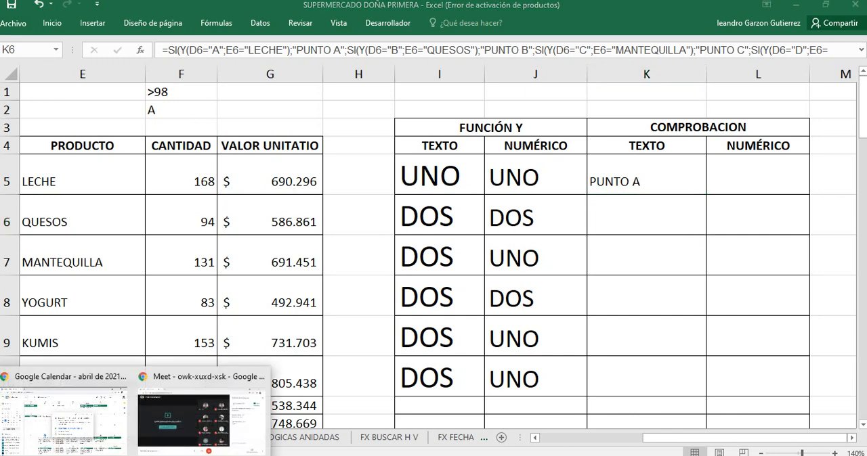
left_click(64, 417)
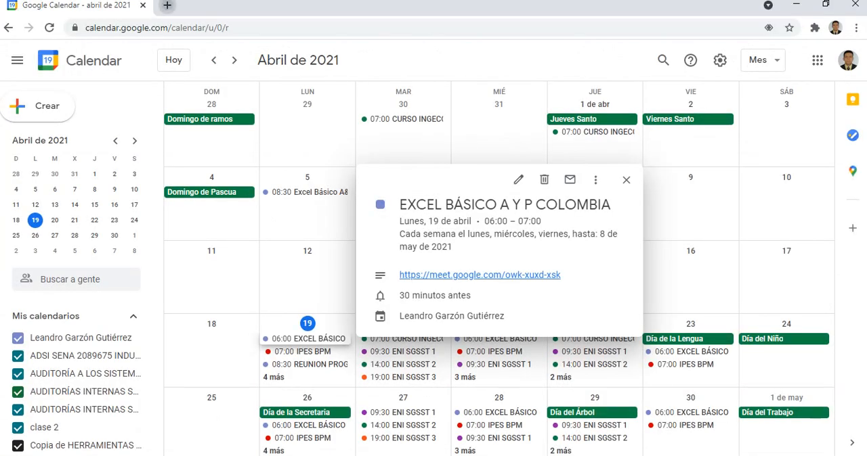
left_click(166, 5)
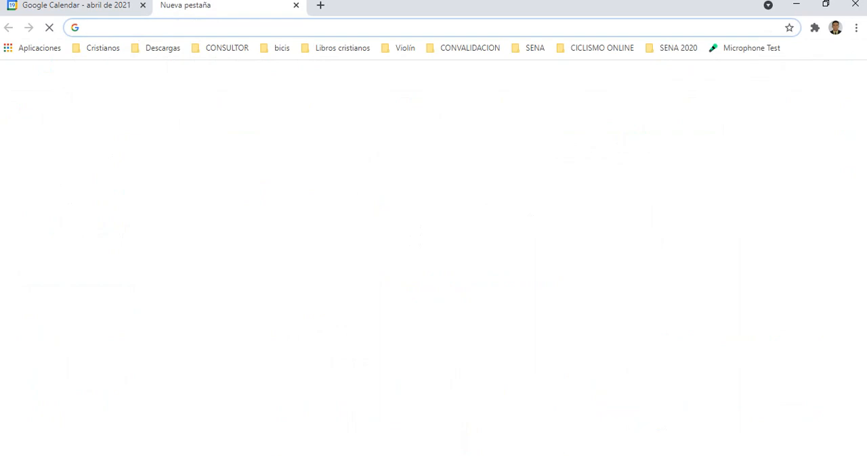
type("CLASSROO")
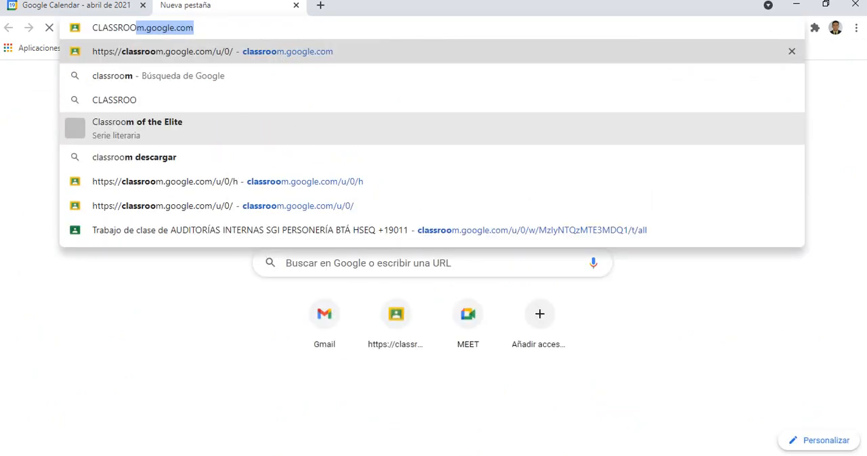
key("Return")
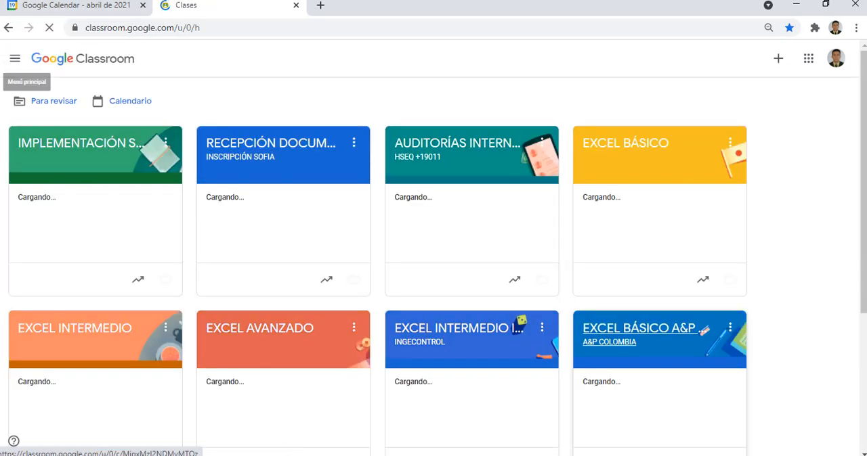
Step: Open the classwork of the EXCEL BÁSICO A&P COLOMBIA class and expand the LIBRO DE CLASE material
left_click(636, 329)
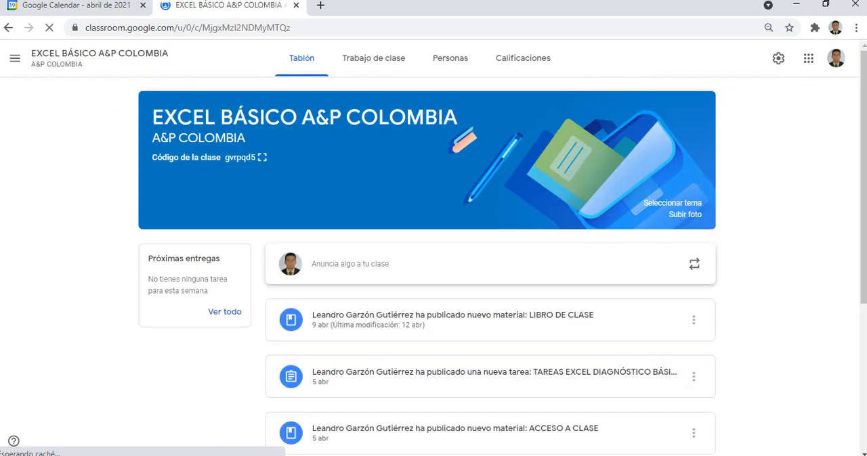
left_click(373, 58)
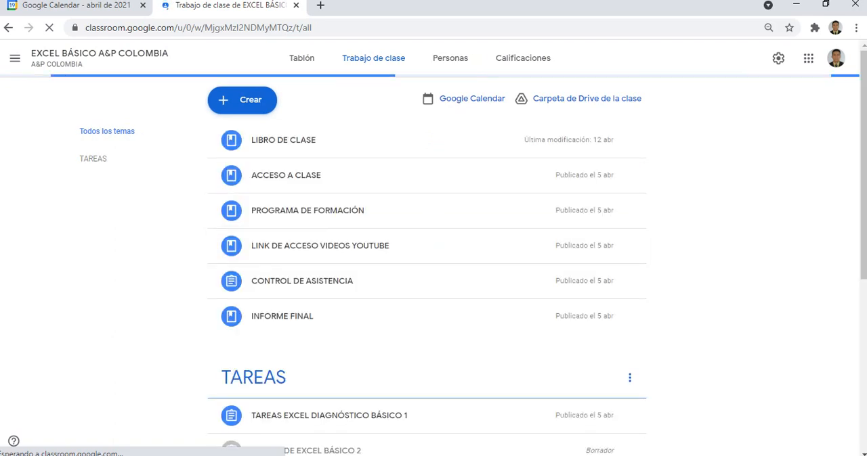
left_click(283, 140)
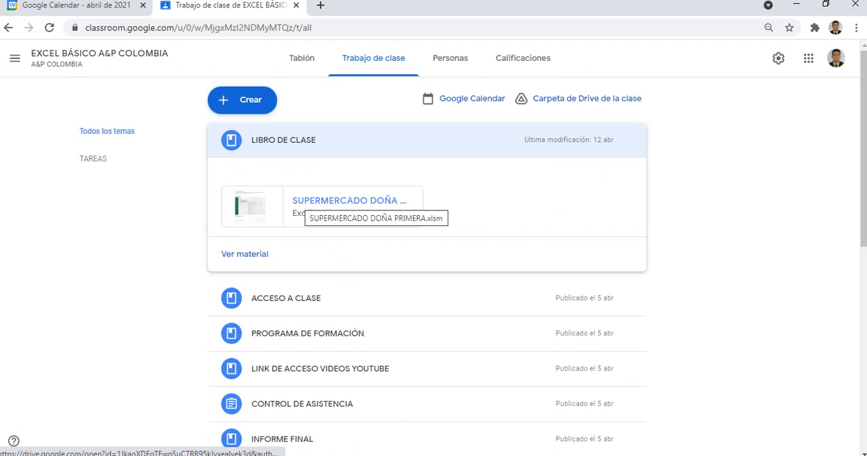
Step: Preview SUPERMERCADO DOÑA PRIMERA.xlsm, check its full sheet list for the logical function sheets, and close the preview
left_click(349, 201)
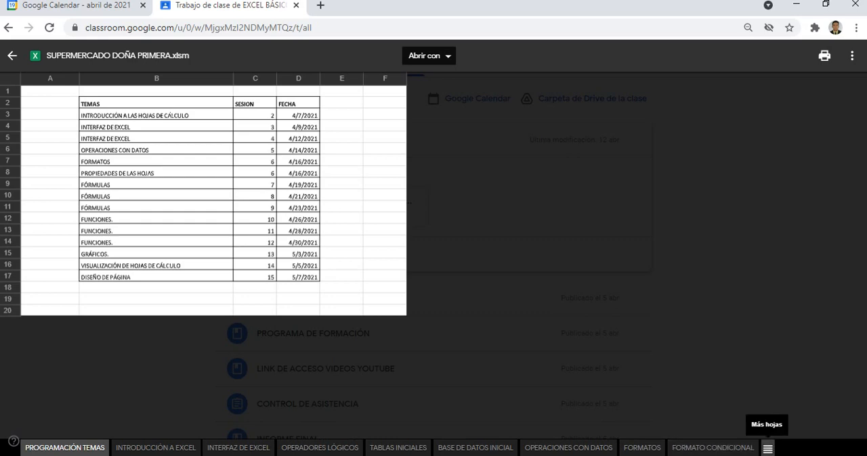
left_click(767, 449)
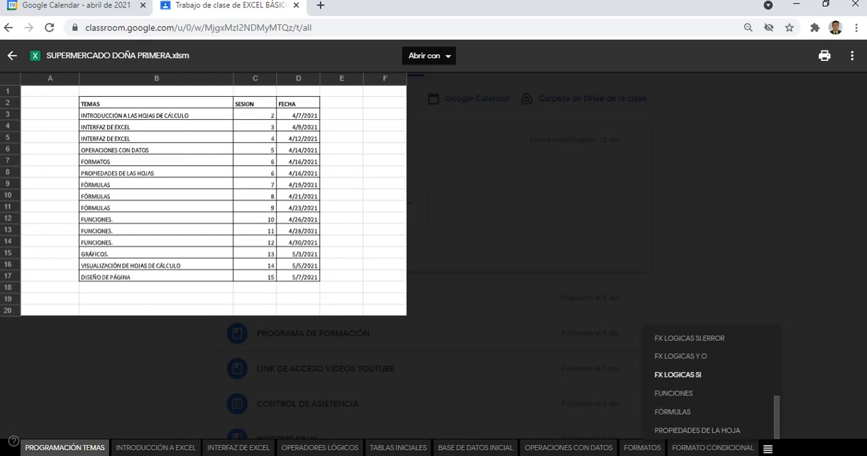
key("Escape")
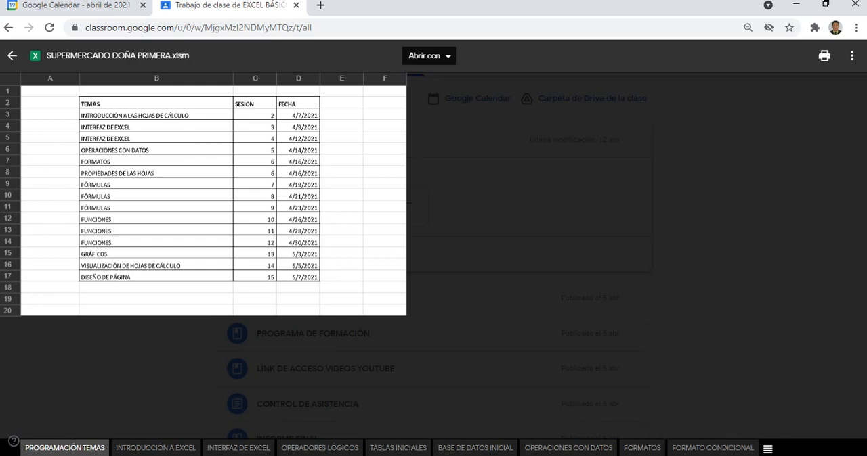
left_click(12, 55)
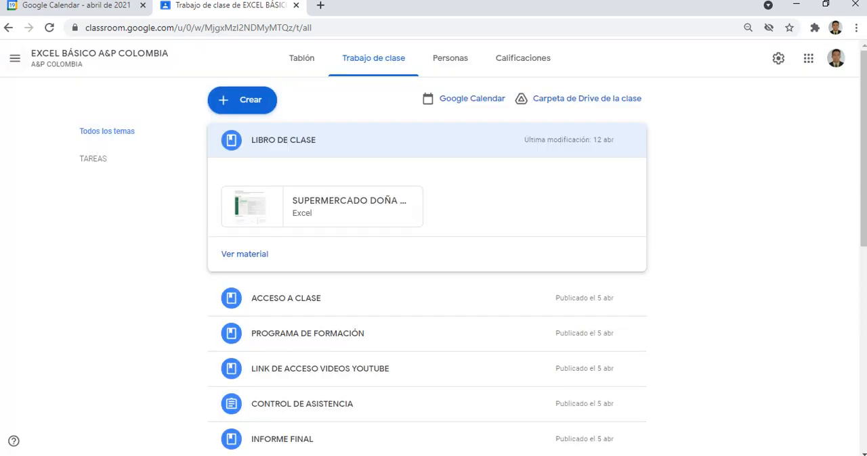
mouse_move(230, 455)
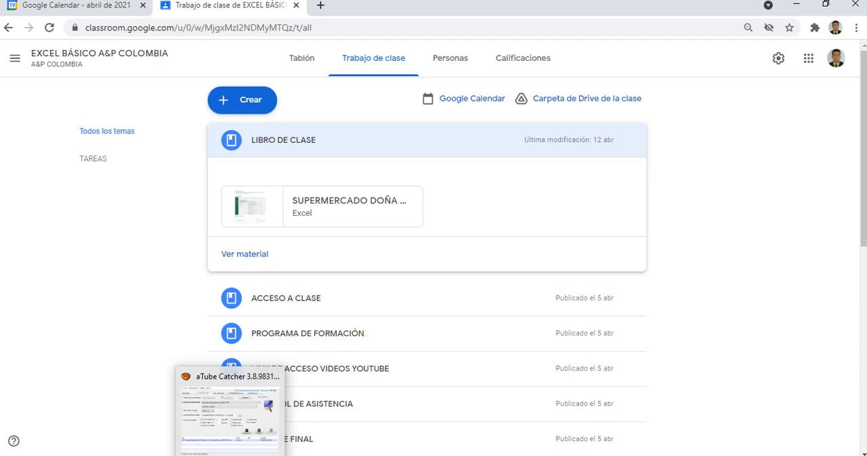
left_click(230, 452)
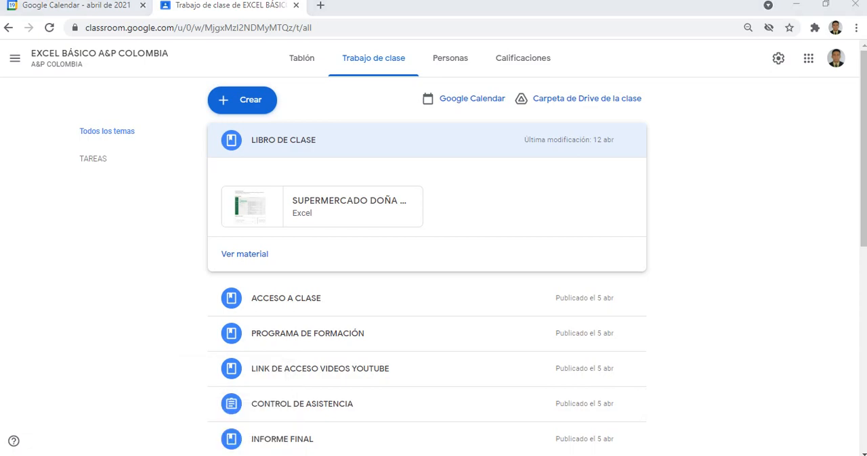